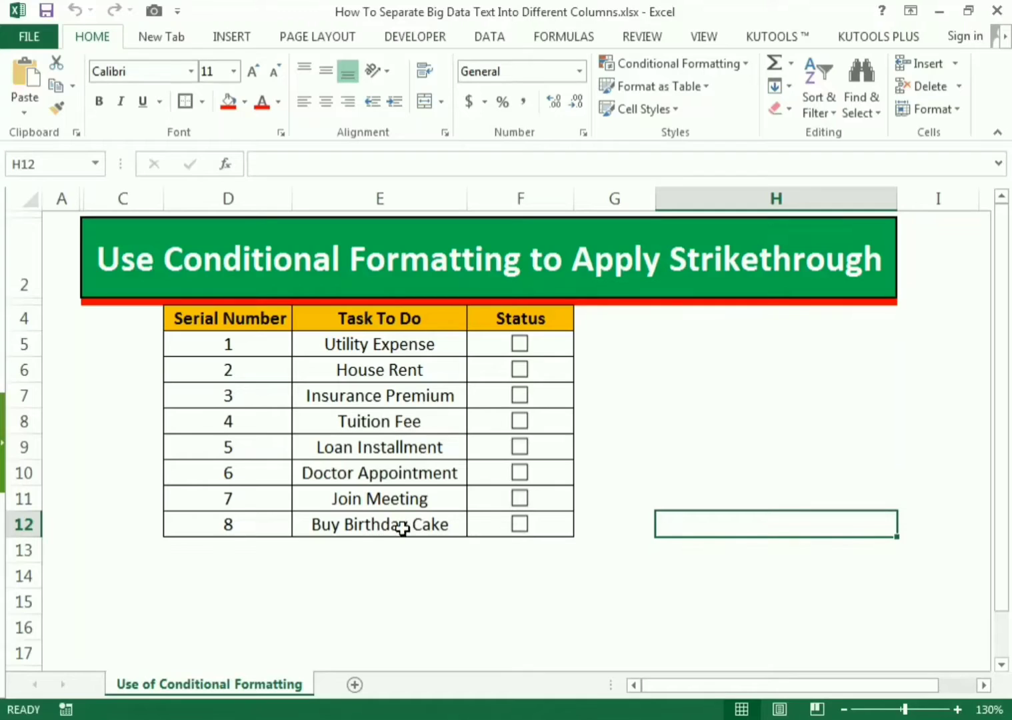
Step: Review the title and the Serial Number, Task To Do and Status columns of the finished task table
left_click(107, 277)
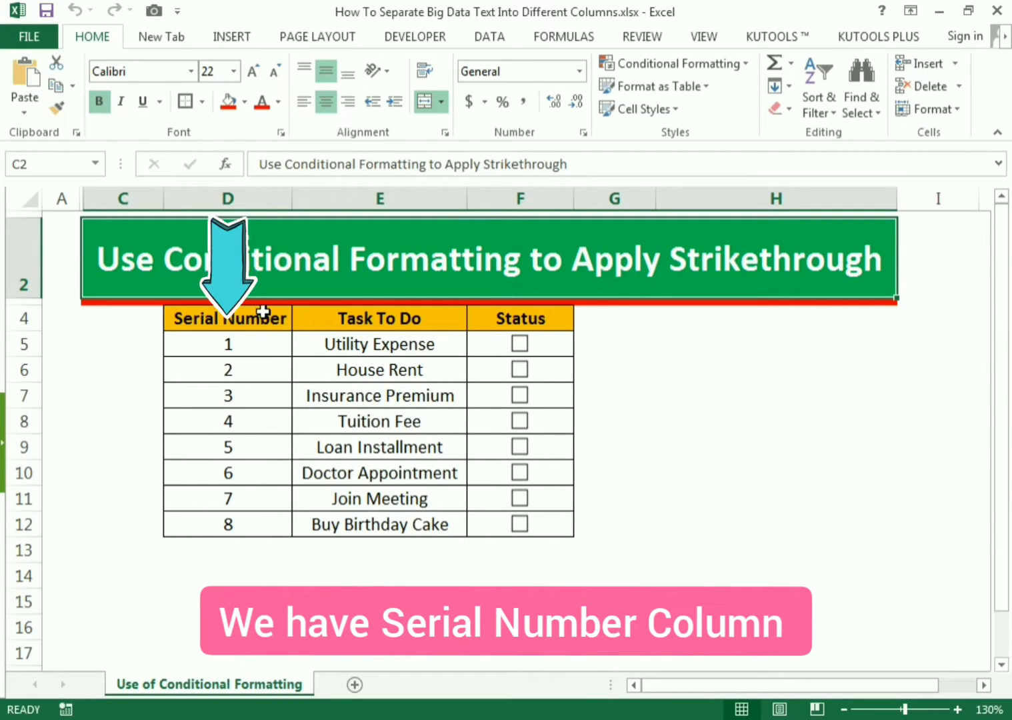
left_click_drag(264, 314, 249, 524)
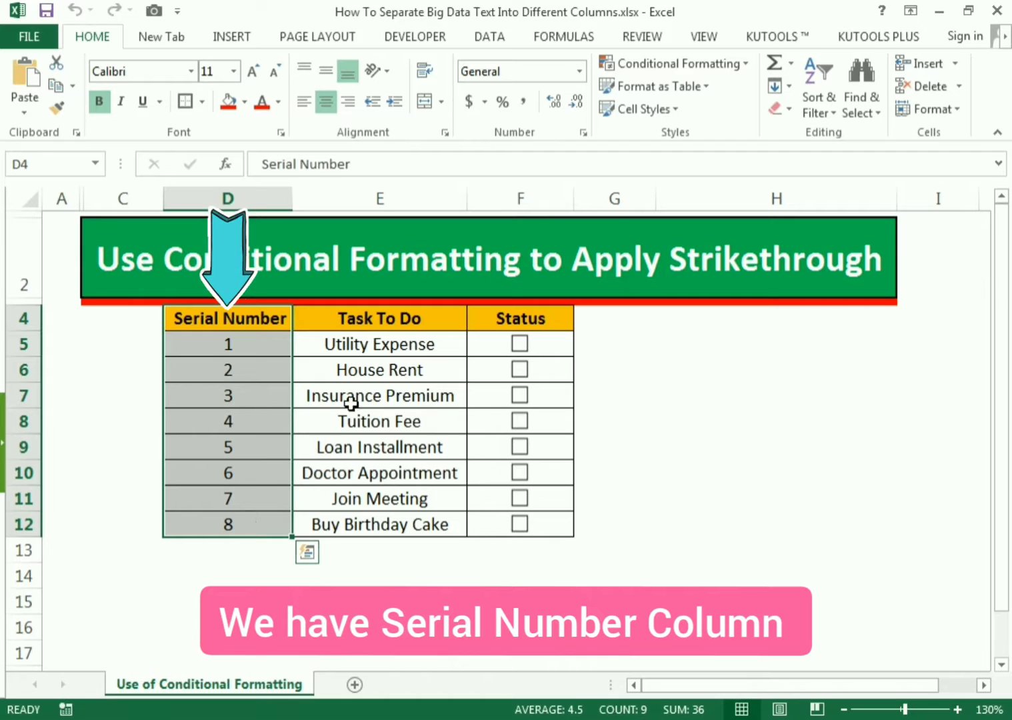
left_click_drag(367, 320, 373, 521)
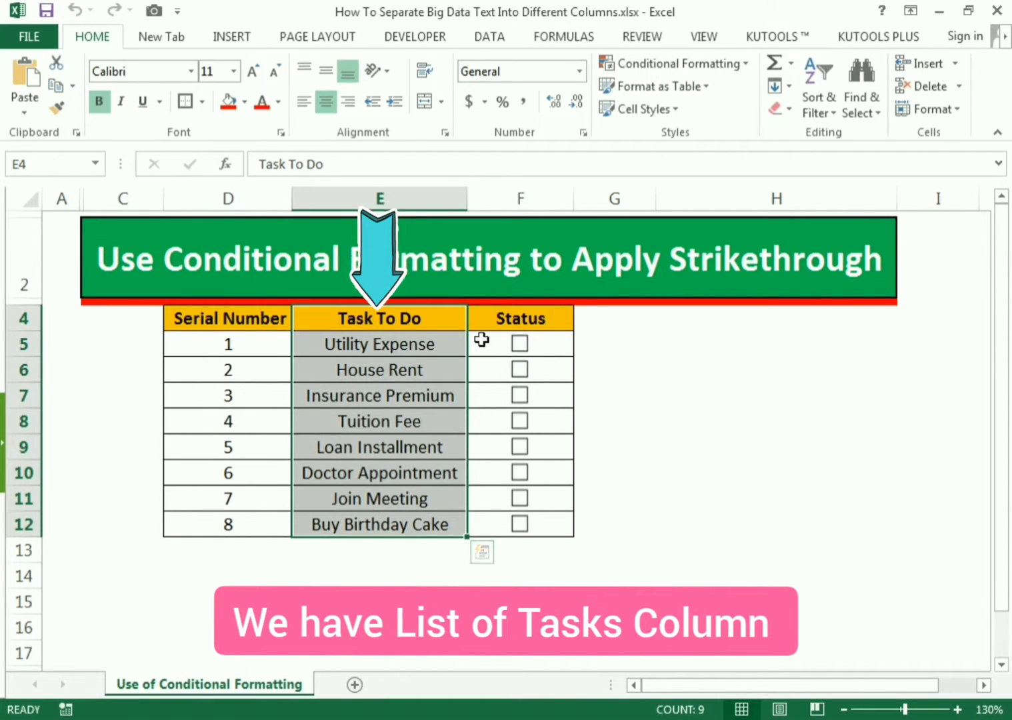
left_click_drag(549, 316, 555, 516)
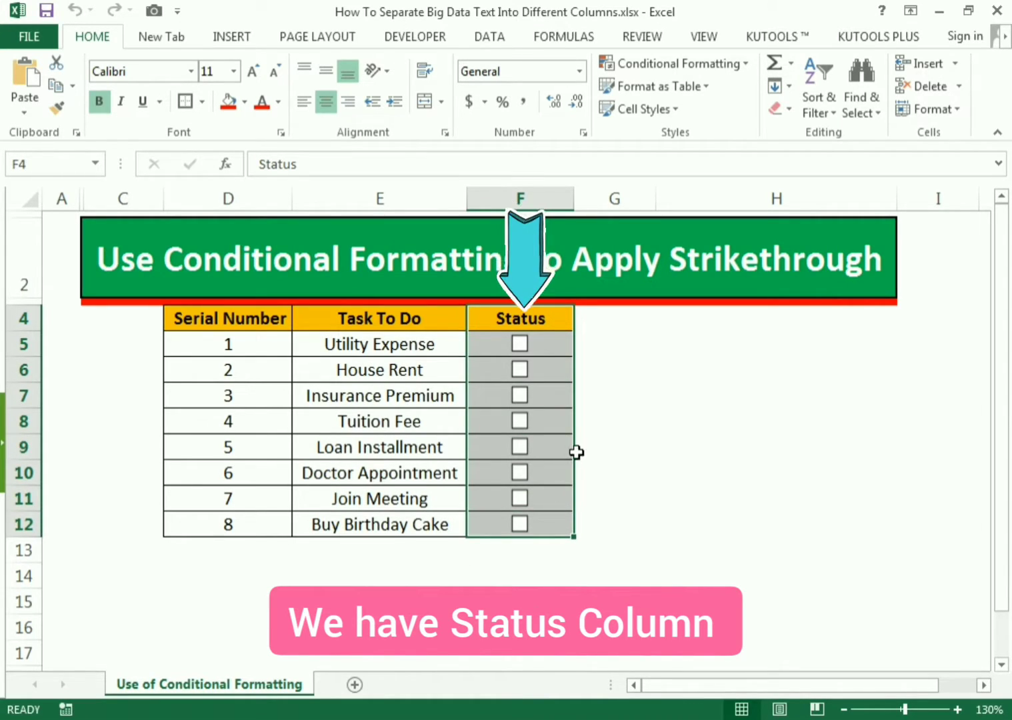
left_click(580, 443)
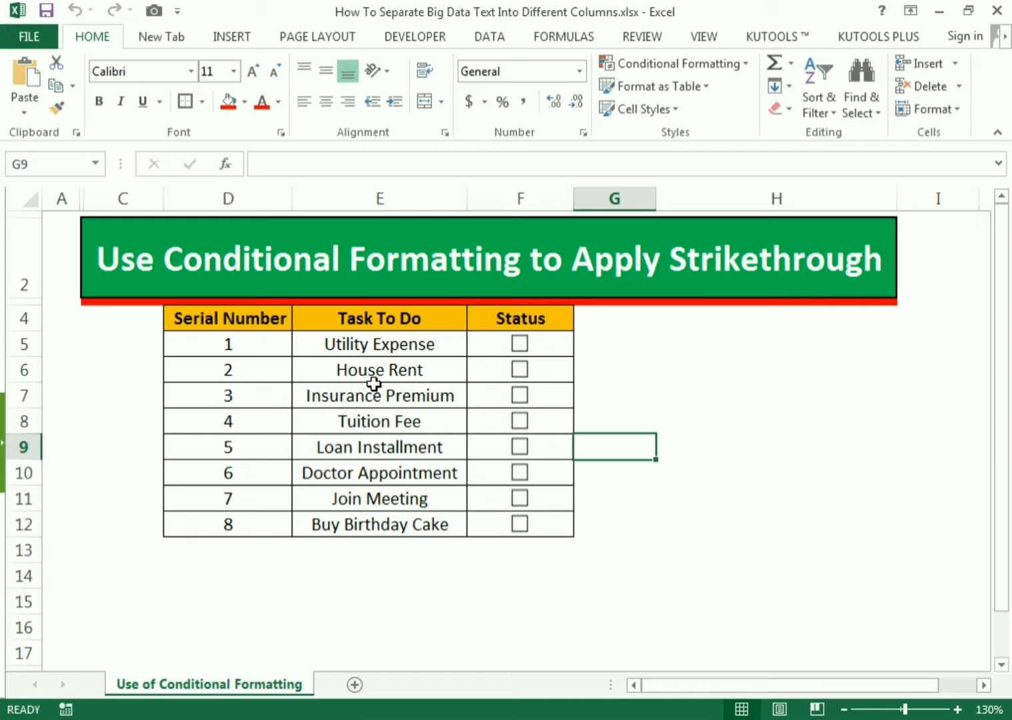
Step: Test the Status check boxes by toggling Utility Expense and House Rent on and off and ticking Insurance Premium
left_click(319, 348)
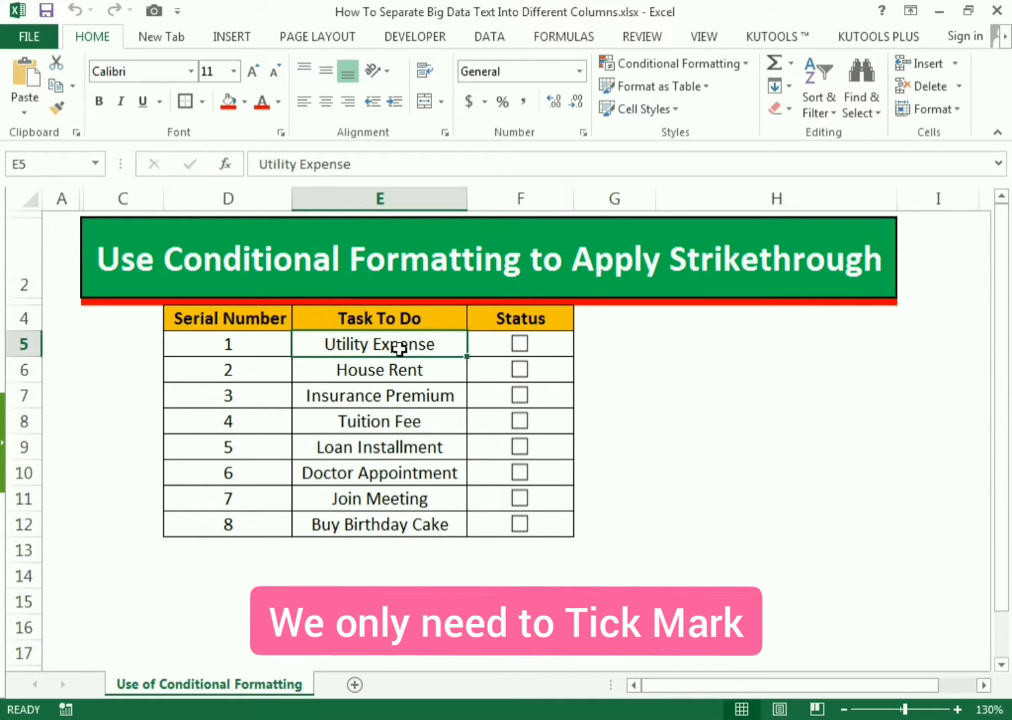
left_click(519, 342)
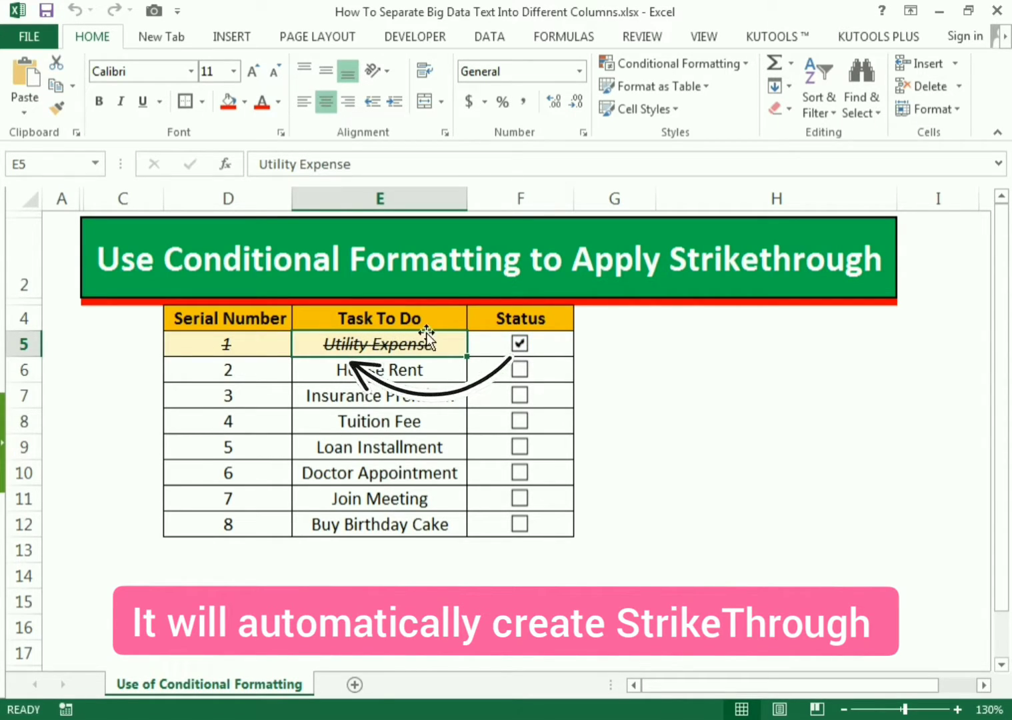
left_click(519, 372)
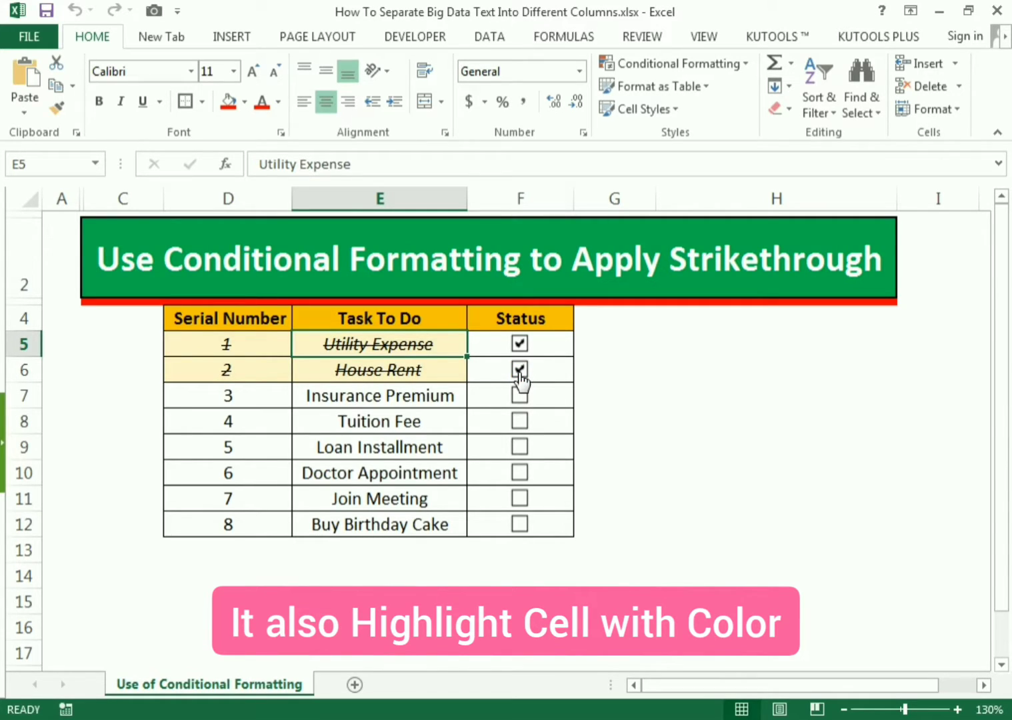
left_click(519, 371)
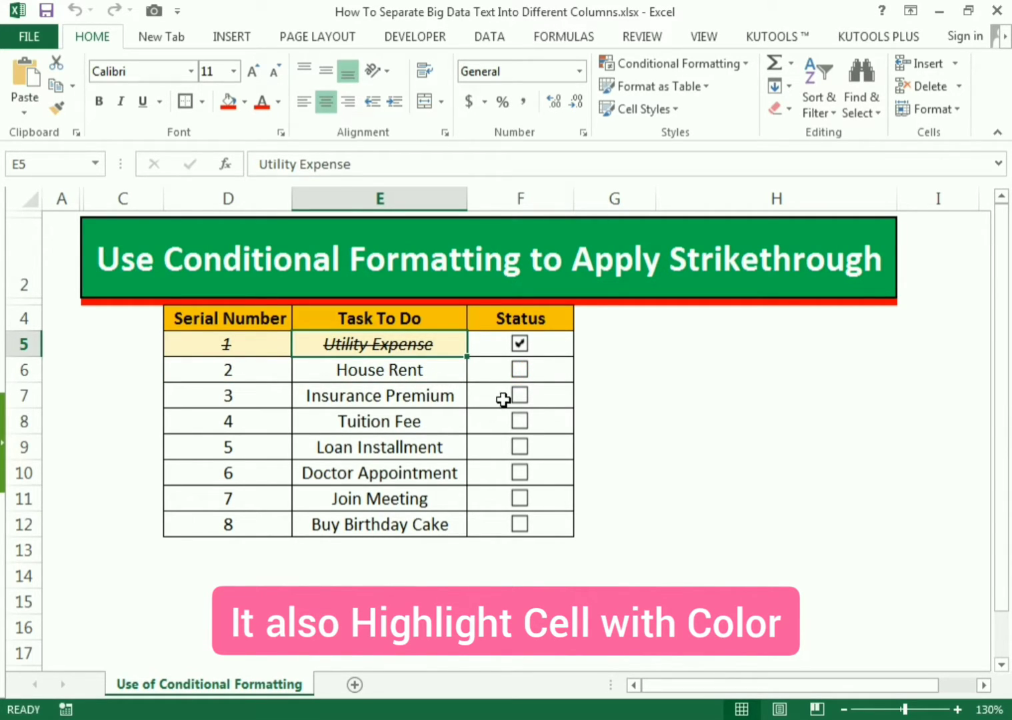
left_click(518, 396)
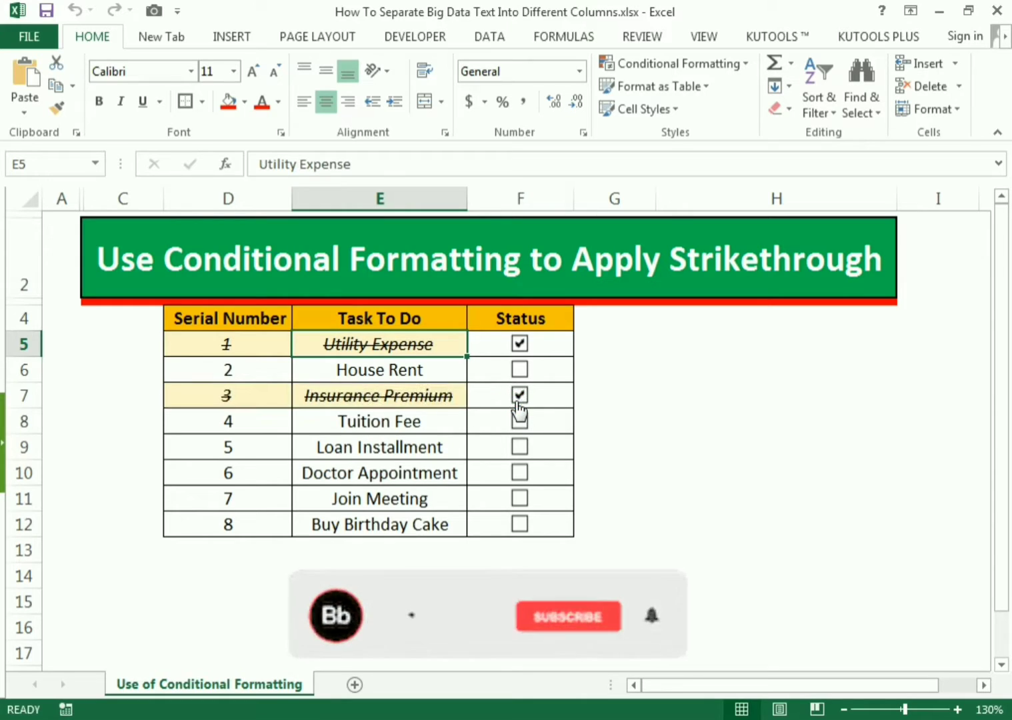
left_click(519, 344)
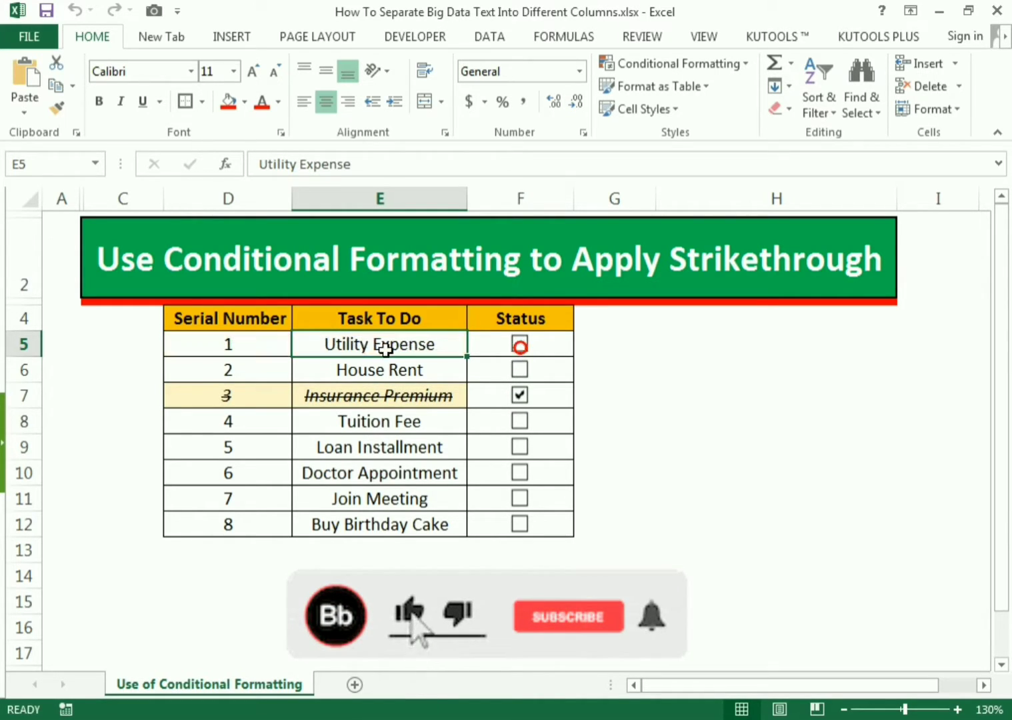
Step: Tick the Status check boxes for tasks 1 to 7 and toggle Buy Birthday Cake on and off
left_click(519, 345)
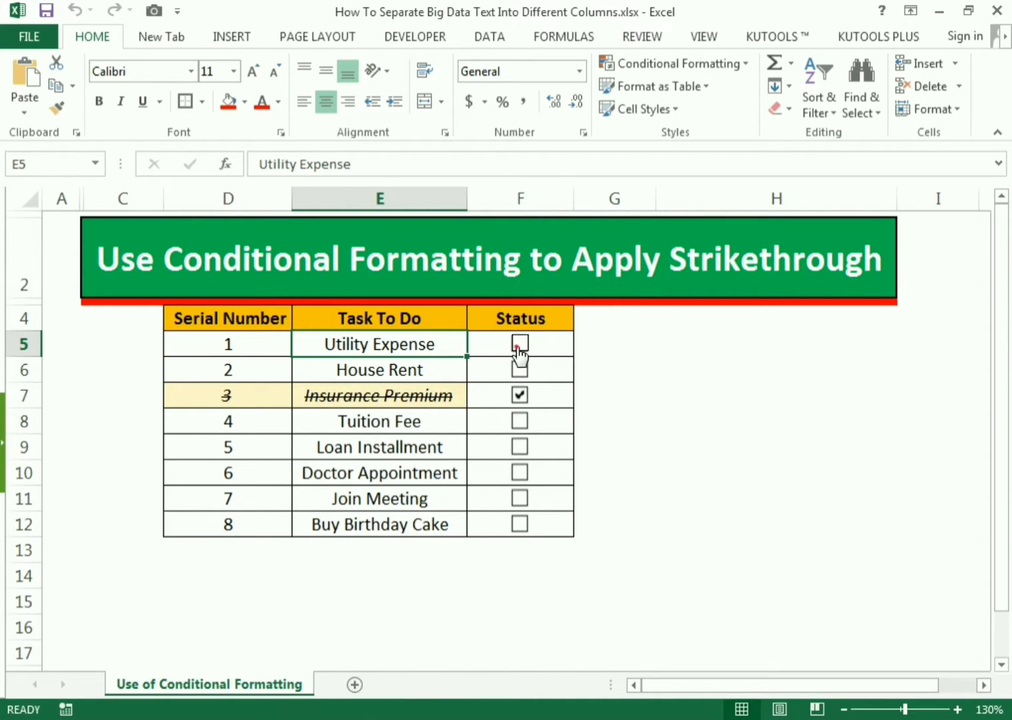
left_click(520, 370)
left_click(520, 394)
left_click(519, 395)
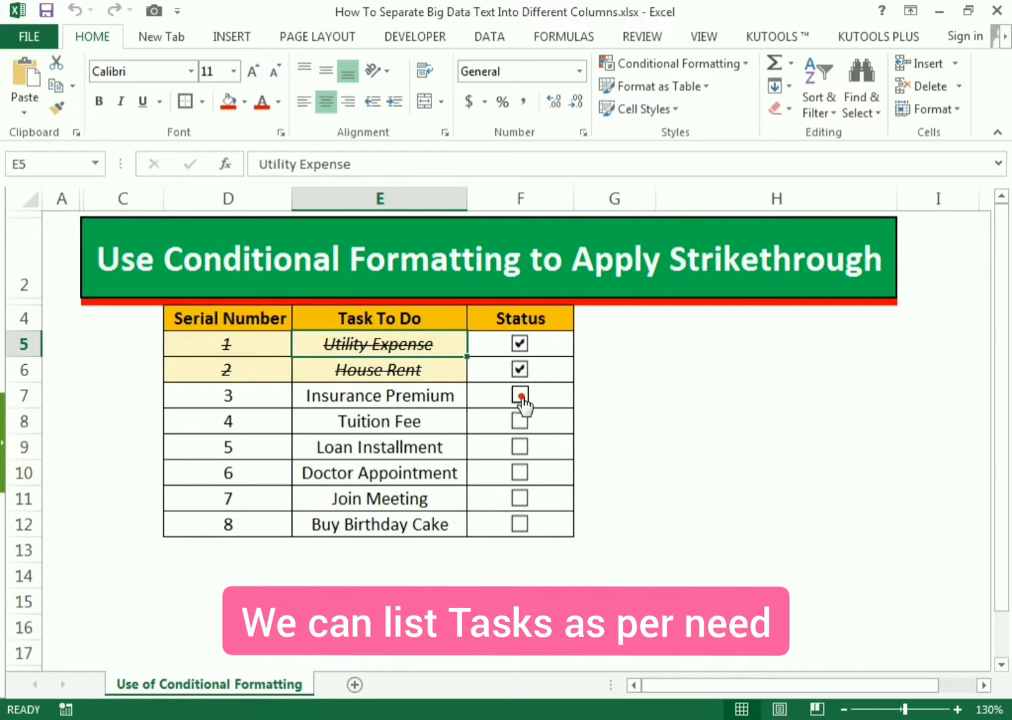
left_click(520, 421)
left_click(519, 447)
left_click(520, 473)
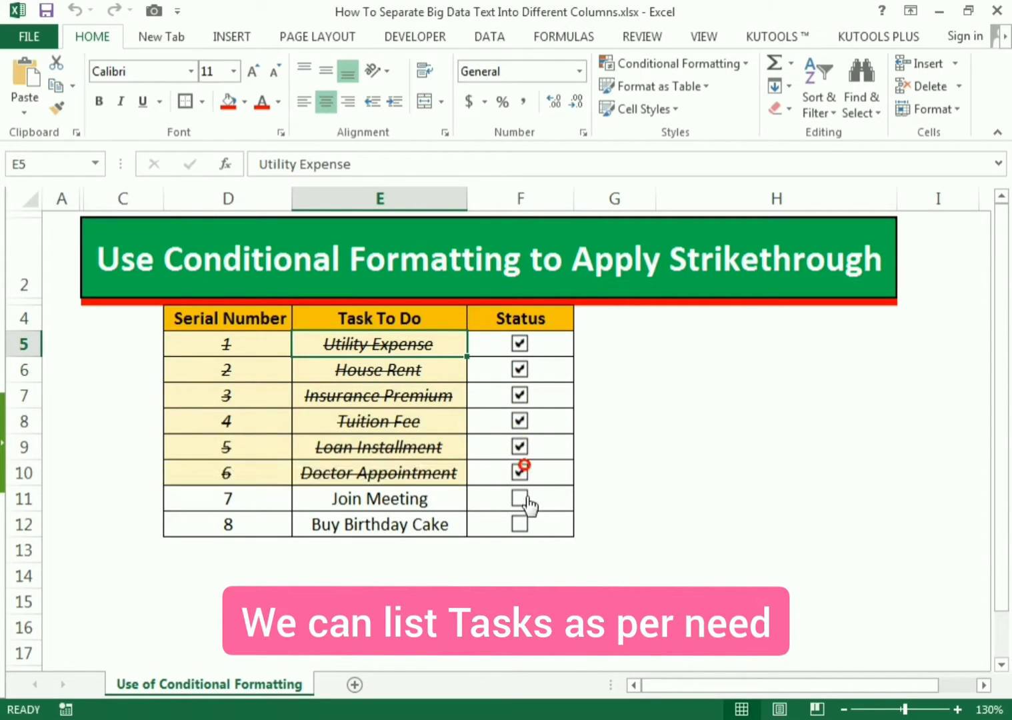
left_click(521, 497)
left_click(524, 523)
left_click(520, 524)
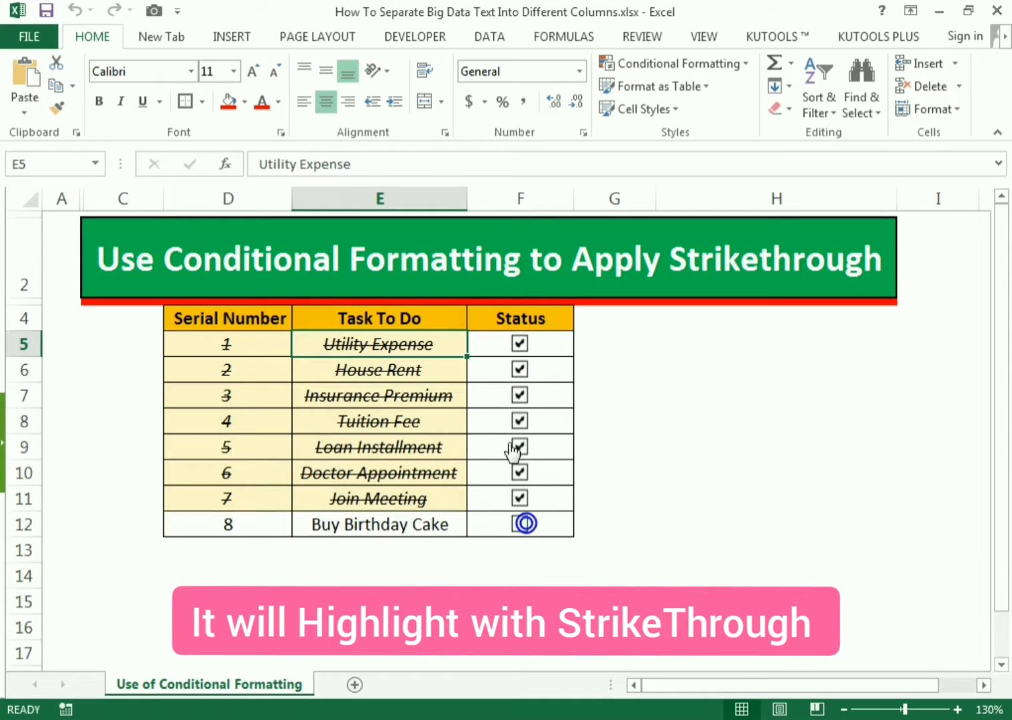
Step: Clear the Status check boxes for Insurance Premium, Loan Installment and Utility Expense
left_click(520, 396)
left_click(520, 447)
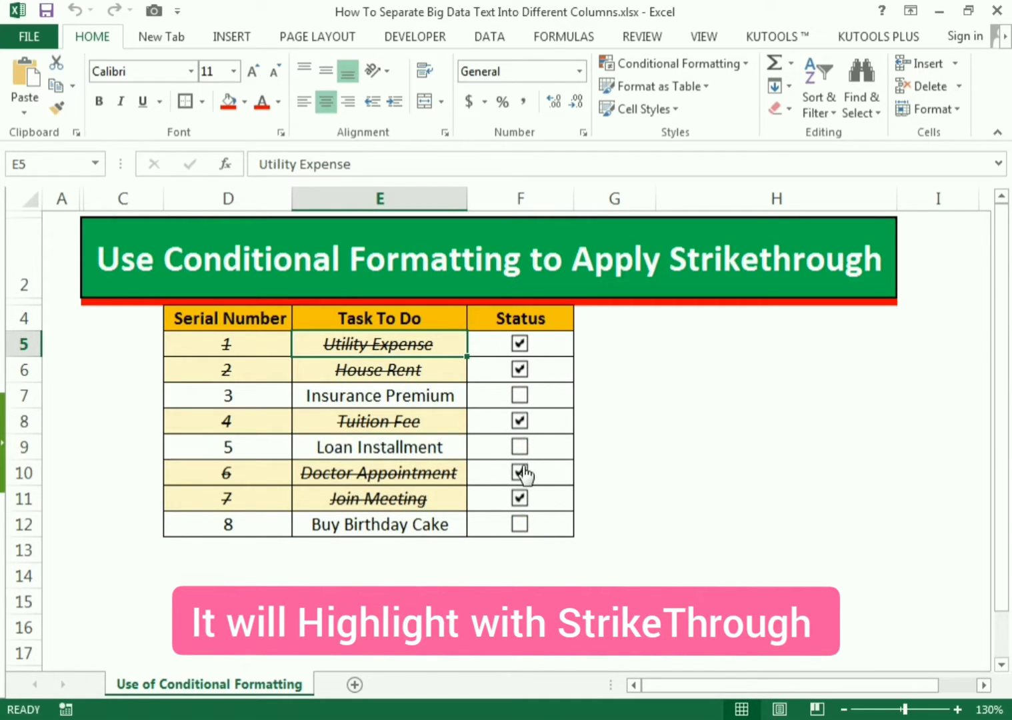
left_click(518, 346)
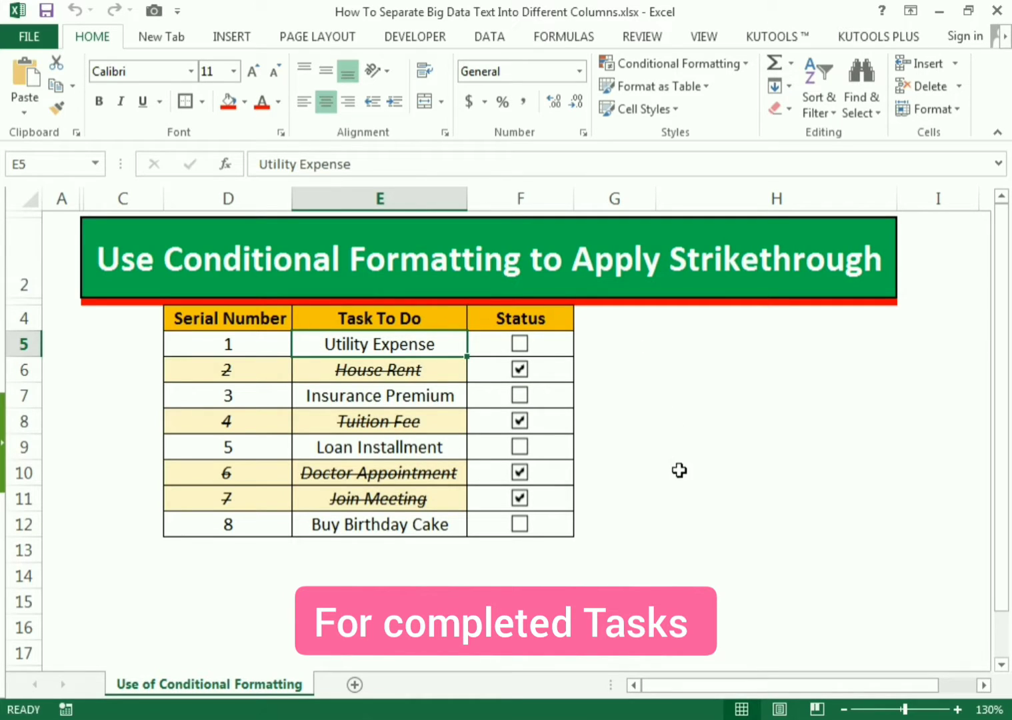
left_click(677, 490)
left_click(710, 526)
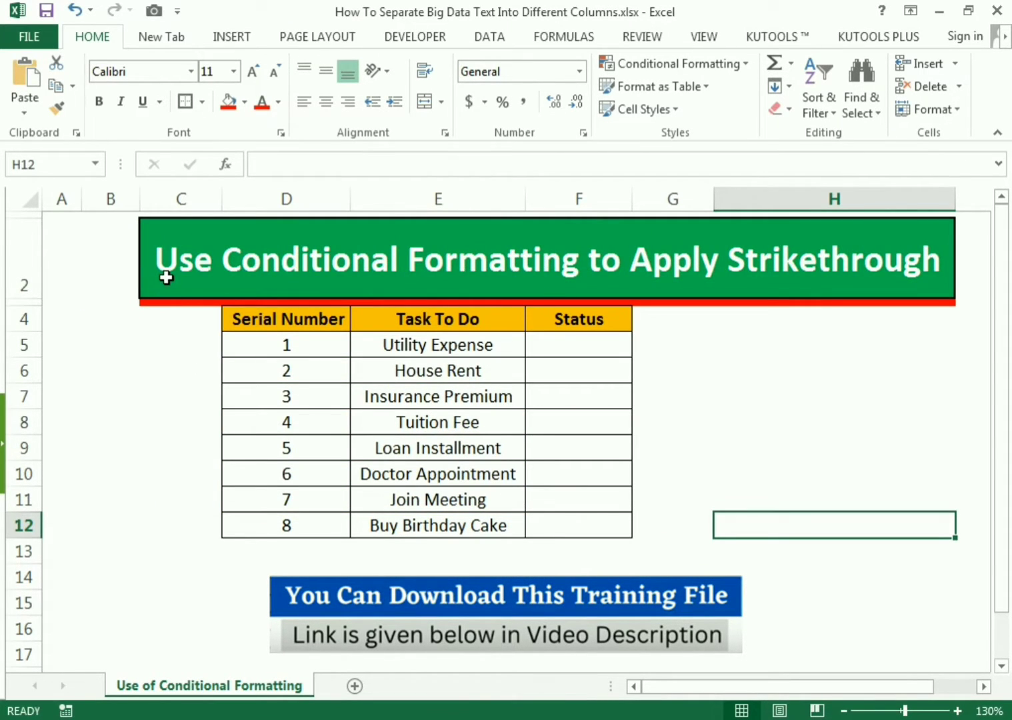
Step: Review the Serial Number, Task To Do and empty Status columns of the practice table
left_click(166, 278)
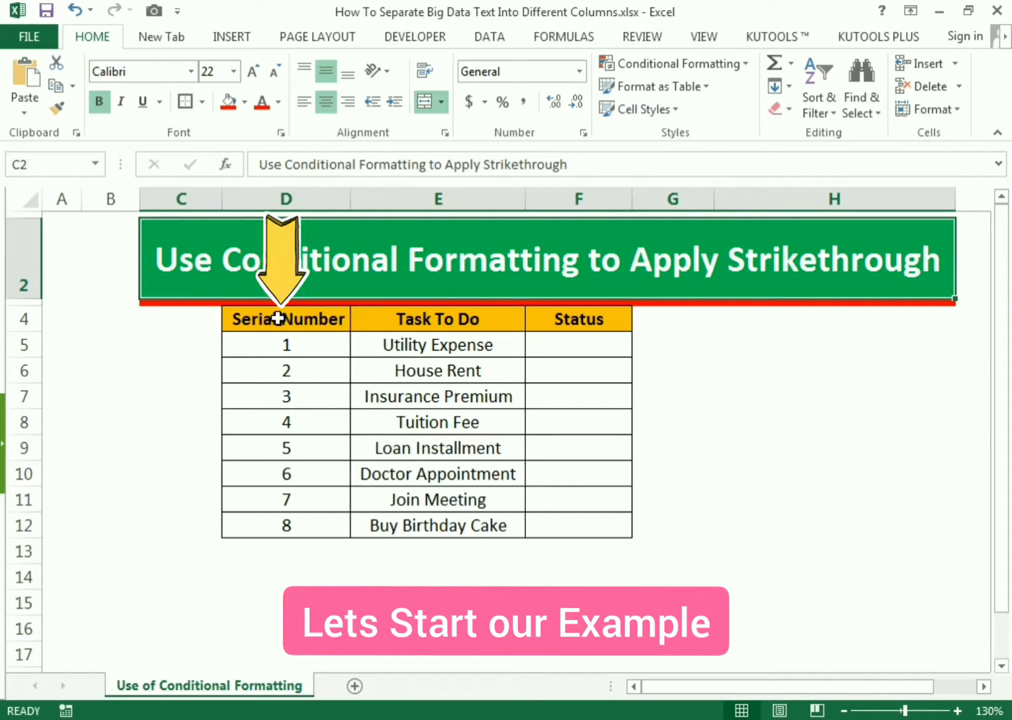
left_click_drag(278, 319, 281, 513)
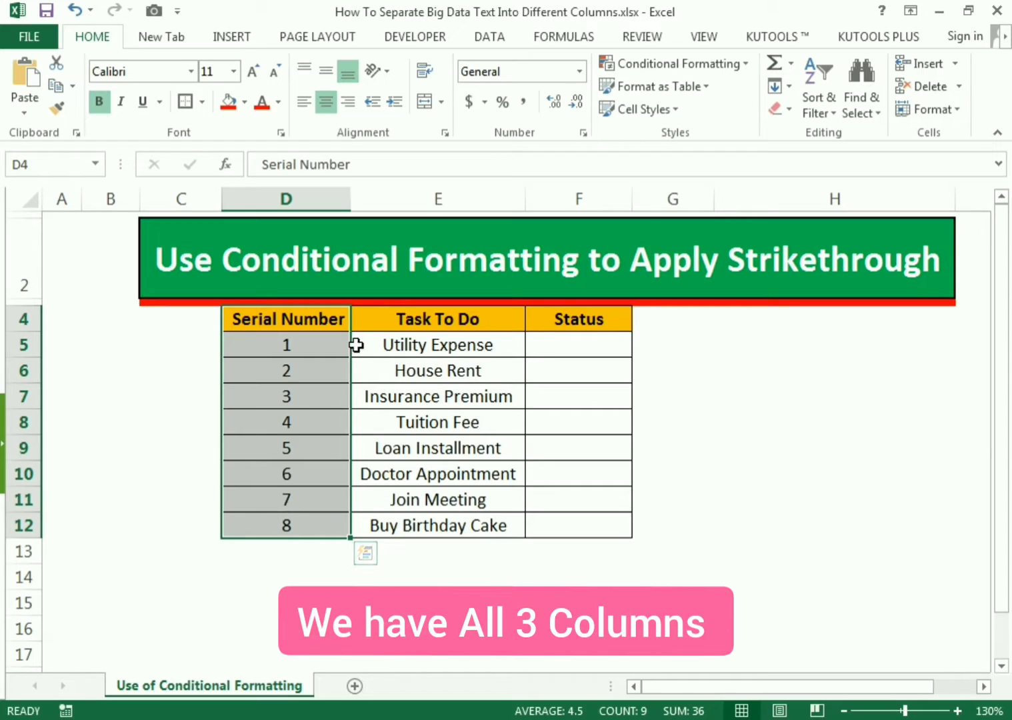
left_click(422, 318)
left_click_drag(423, 324, 423, 513)
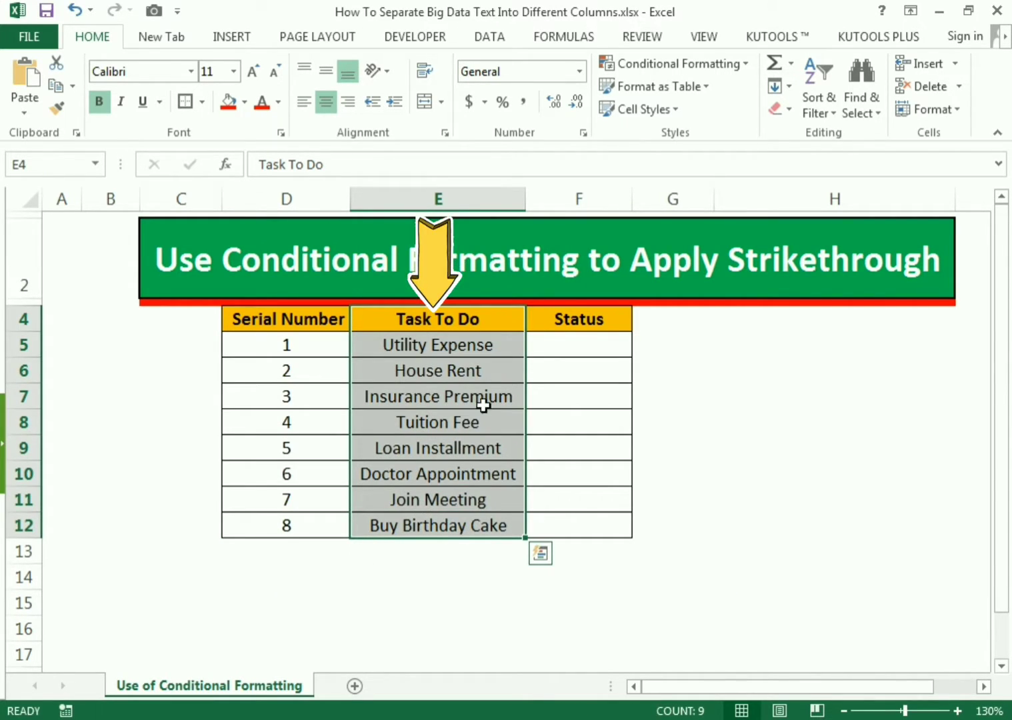
left_click_drag(565, 320, 566, 521)
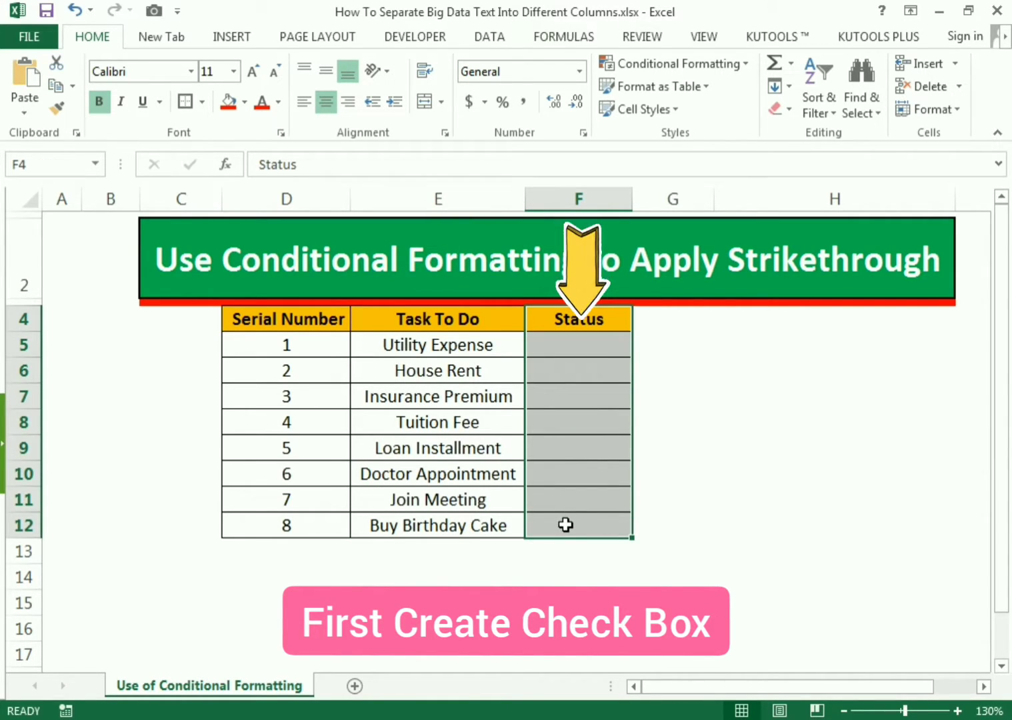
Step: Insert a check box form control in cell F5, the Status cell for Utility Expense
left_click(568, 346)
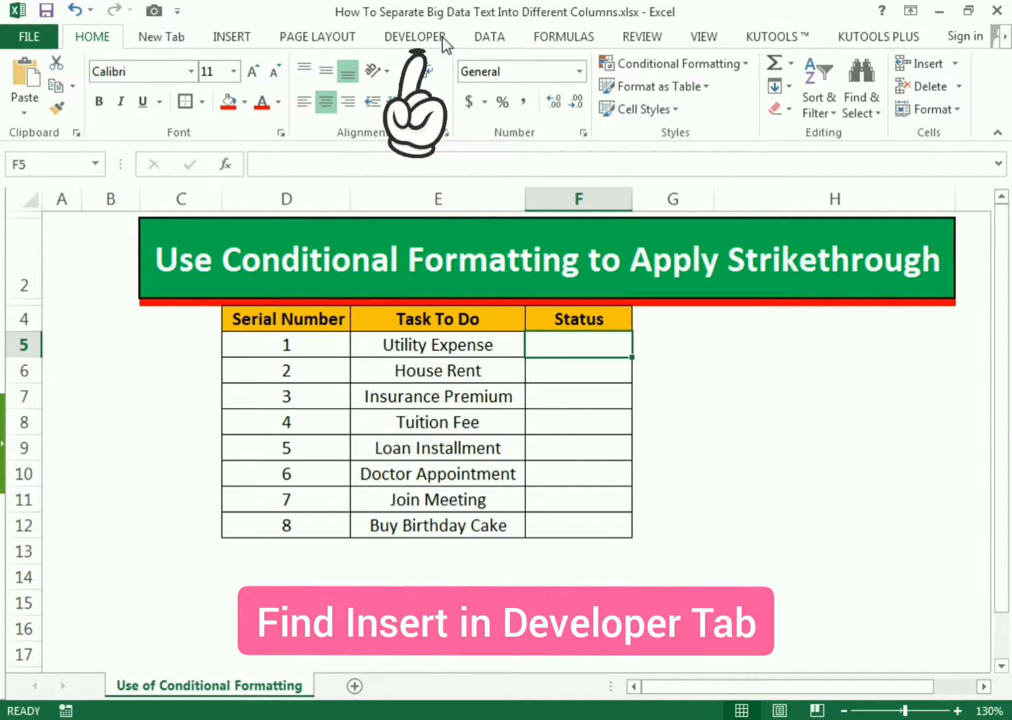
left_click(413, 37)
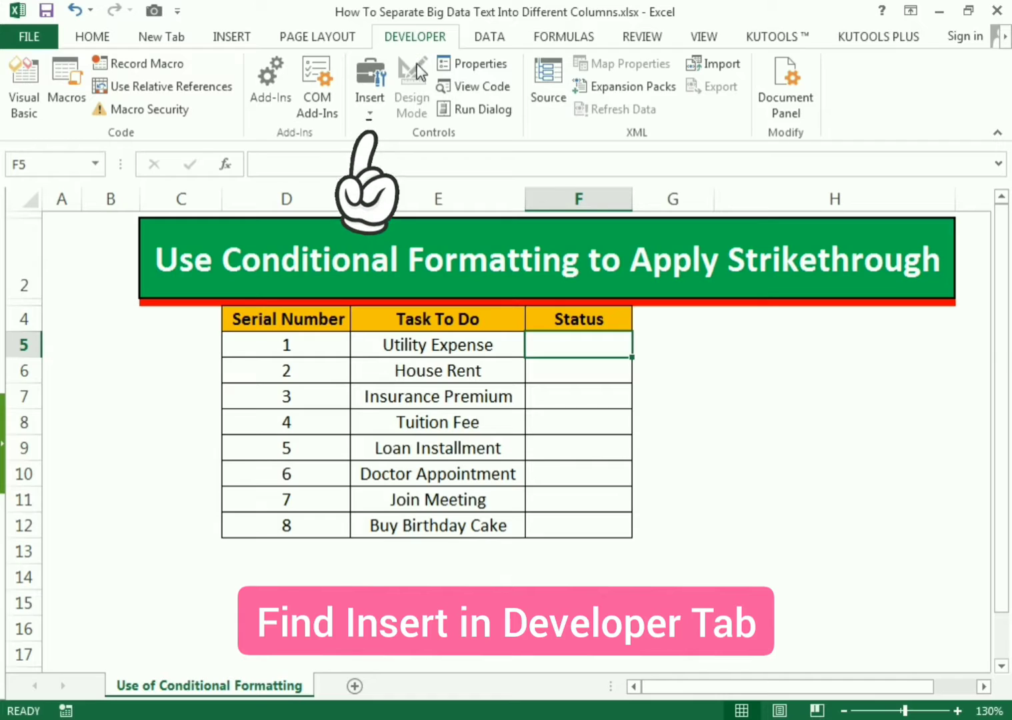
left_click(371, 107)
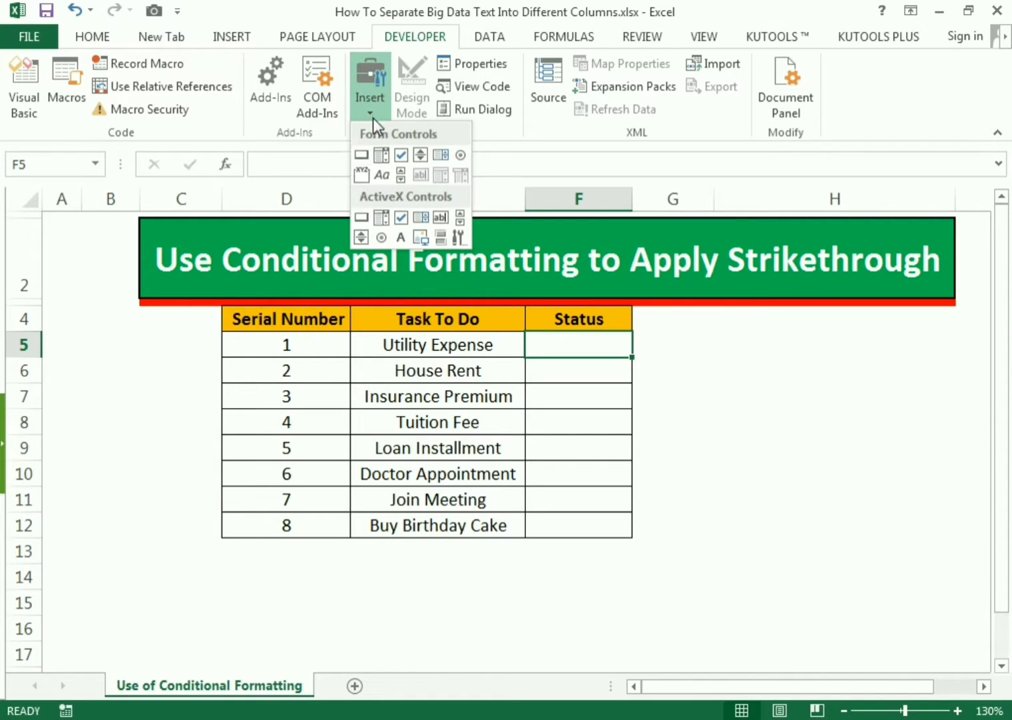
left_click(401, 156)
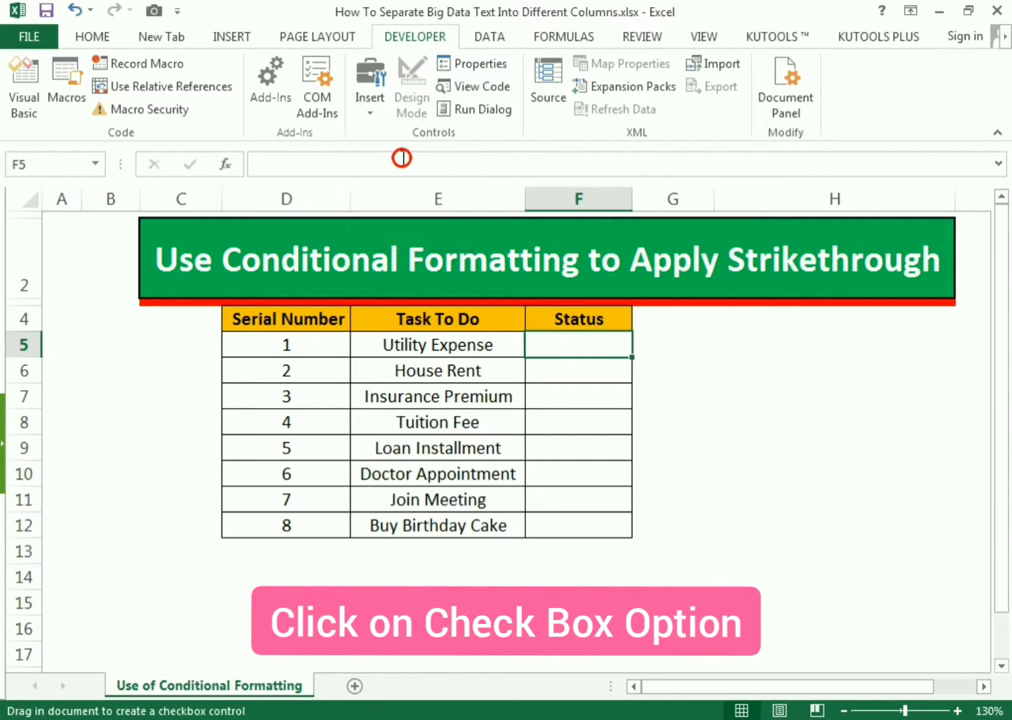
left_click(565, 336)
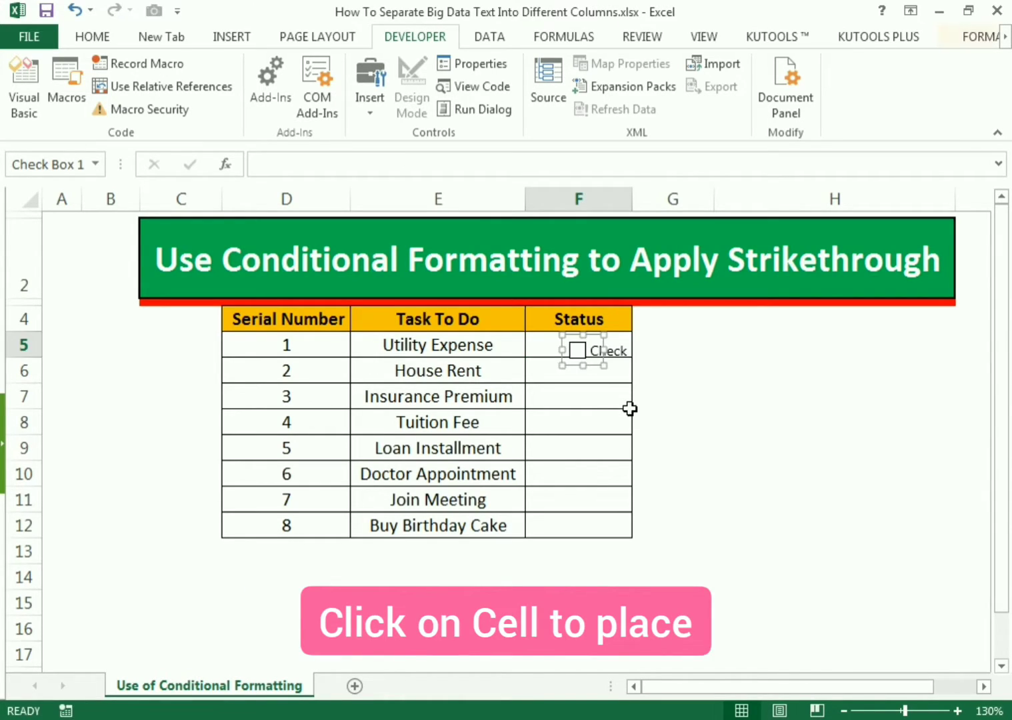
Step: Delete the label text of the check box in cell F5, leaving only the box
left_click(594, 347)
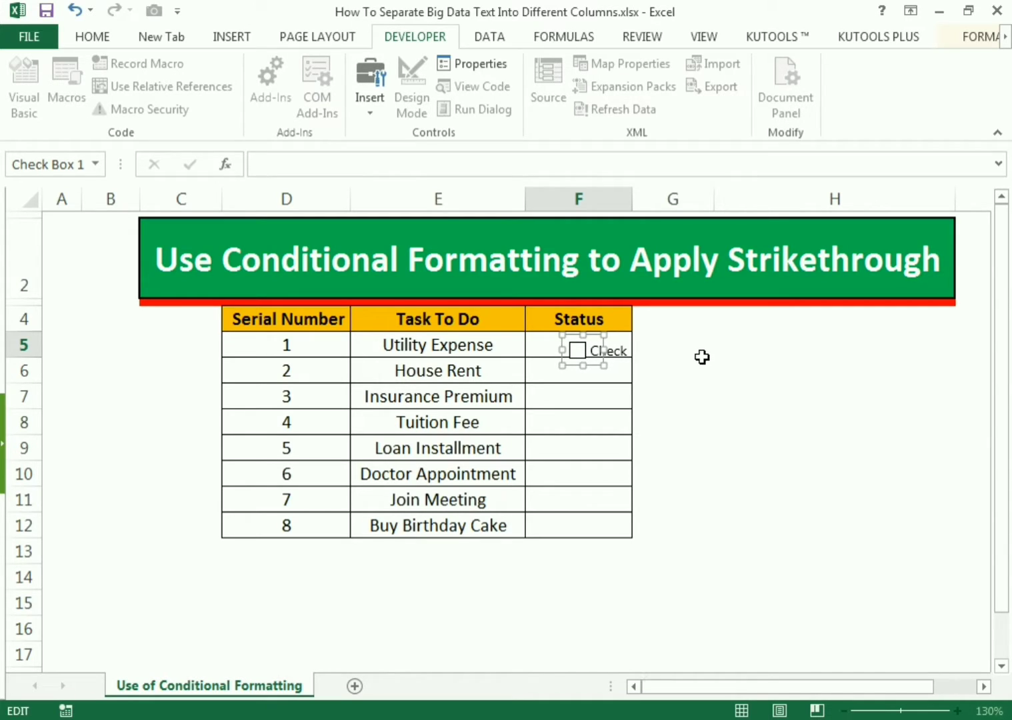
left_click(700, 354)
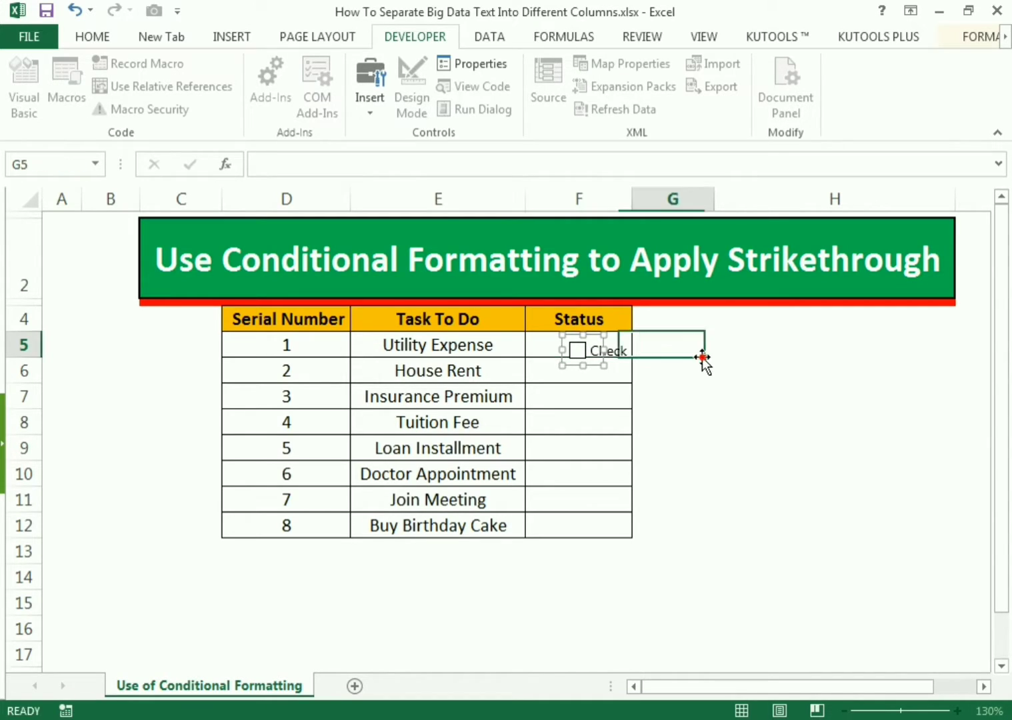
right_click(570, 350)
left_click(591, 340)
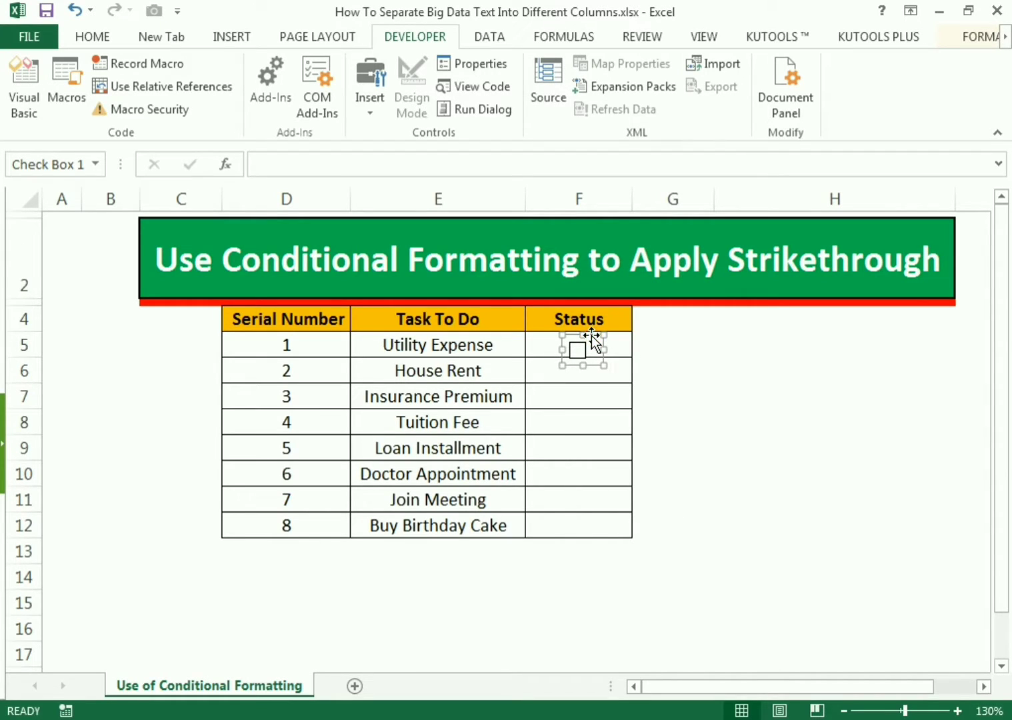
Step: Move the check box to the centre of cell F5 and deselect it
left_click_drag(591, 335, 591, 331)
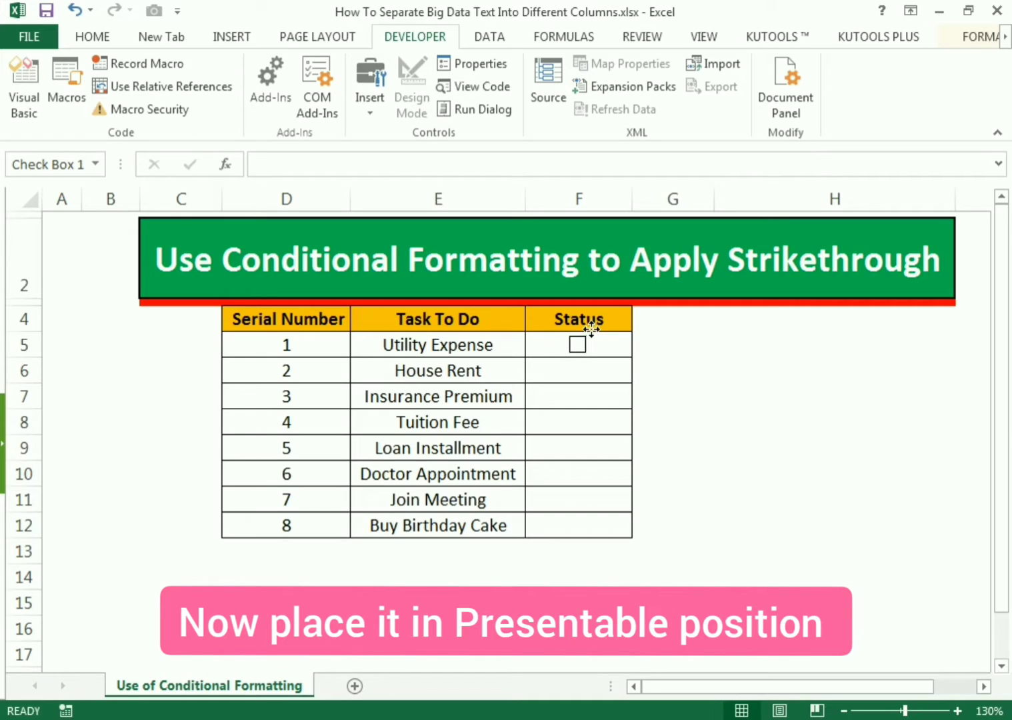
left_click_drag(587, 327, 591, 327)
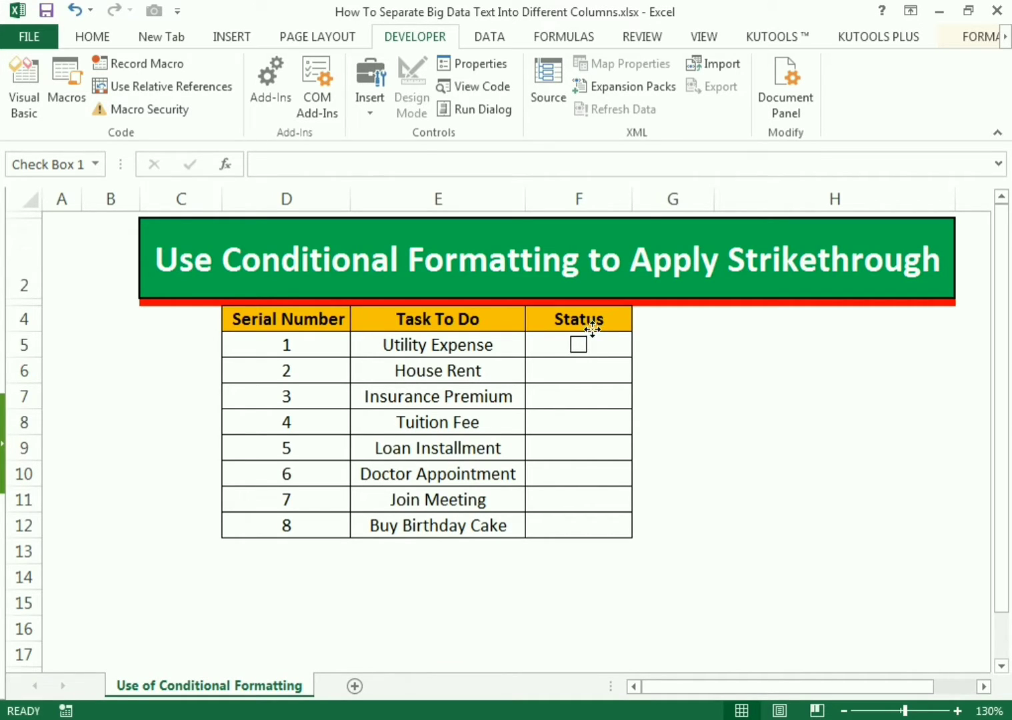
left_click(592, 331)
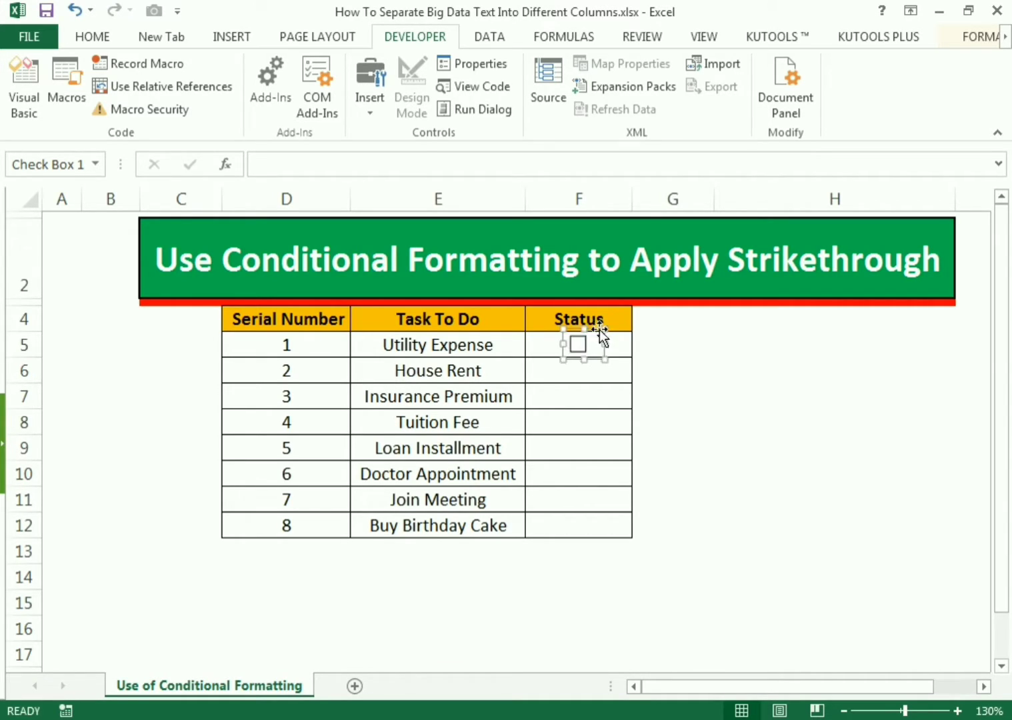
left_click(721, 369)
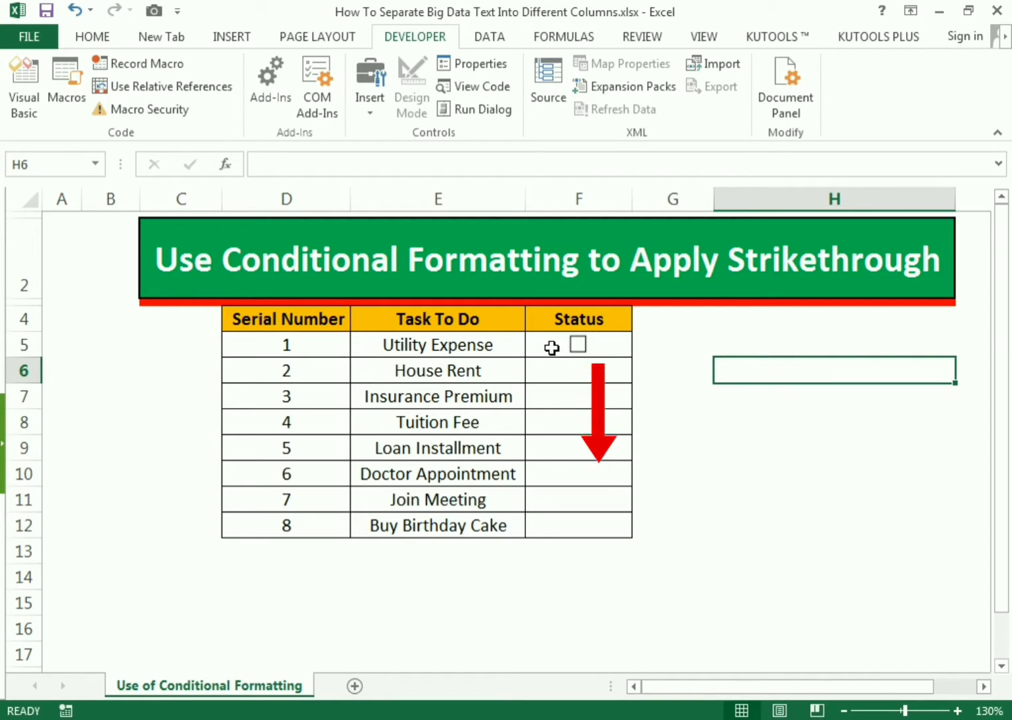
Step: Fill the check box in cell F5 down through F12 so every task has one in the Status column
left_click(612, 344)
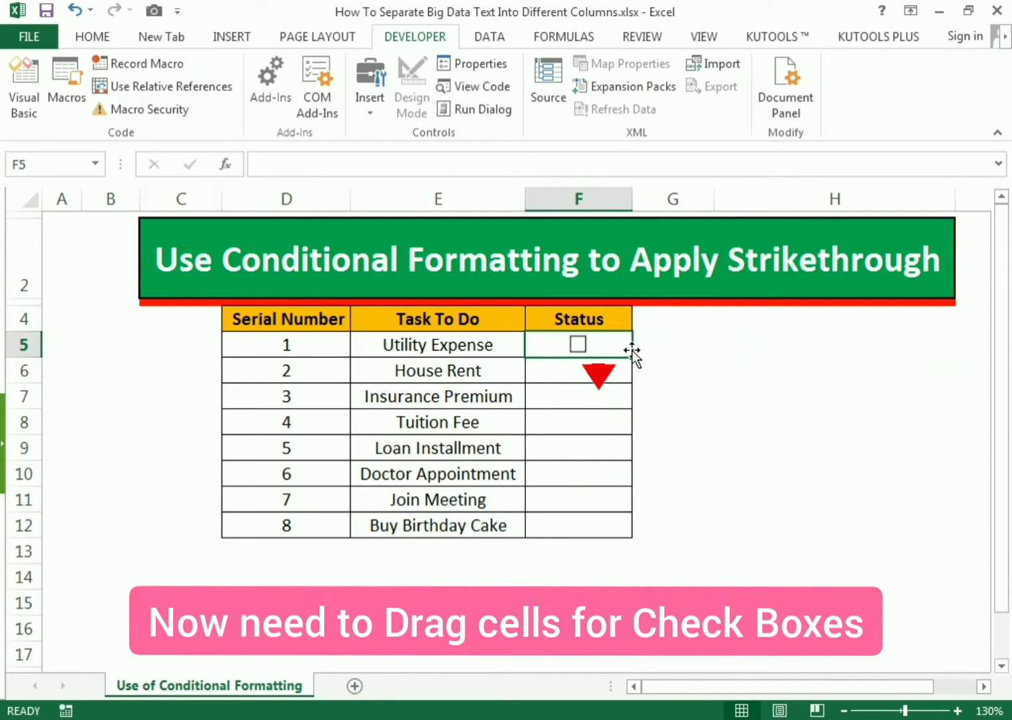
left_click_drag(633, 357, 625, 536)
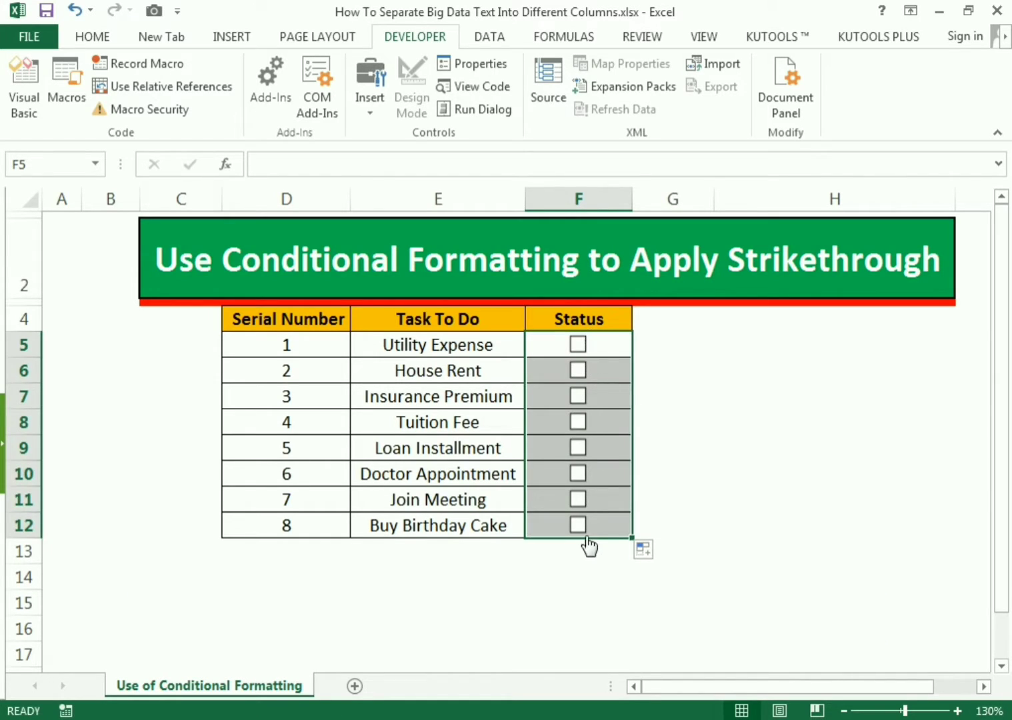
left_click(669, 398)
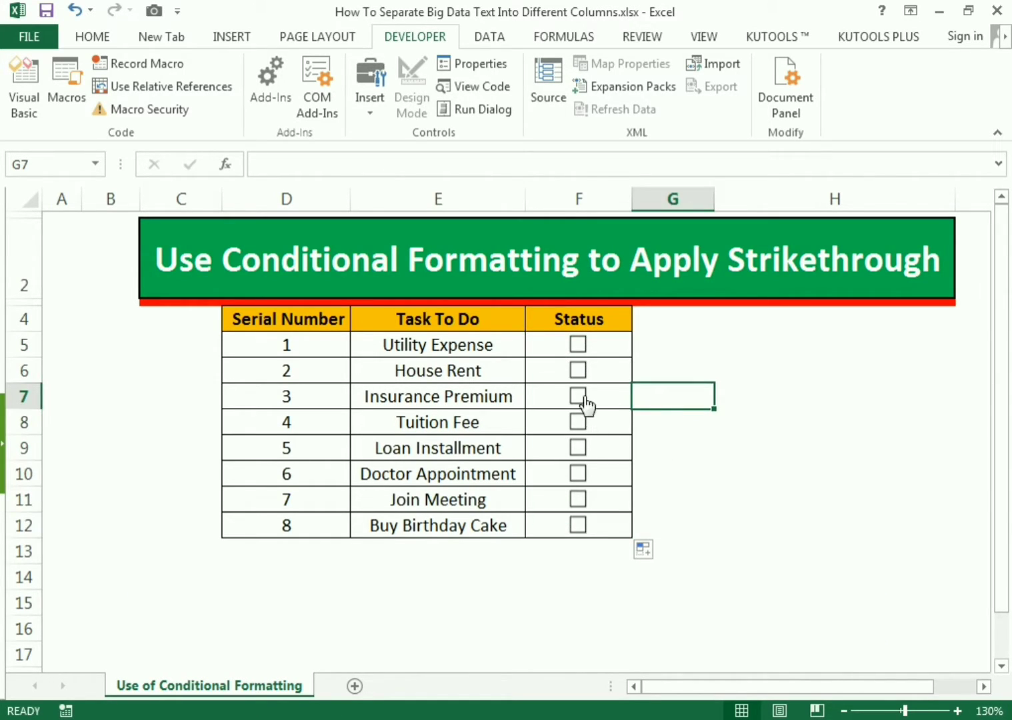
Step: Link the Utility Expense check box in F5 to cell $B$5 through its format control settings
right_click(575, 349)
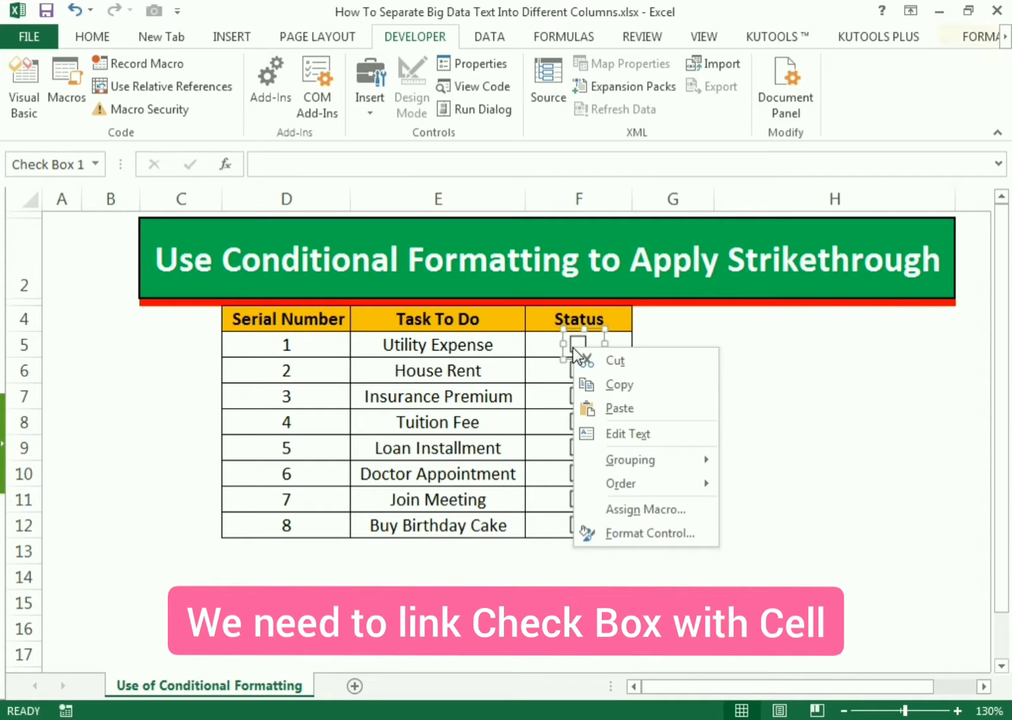
left_click(633, 533)
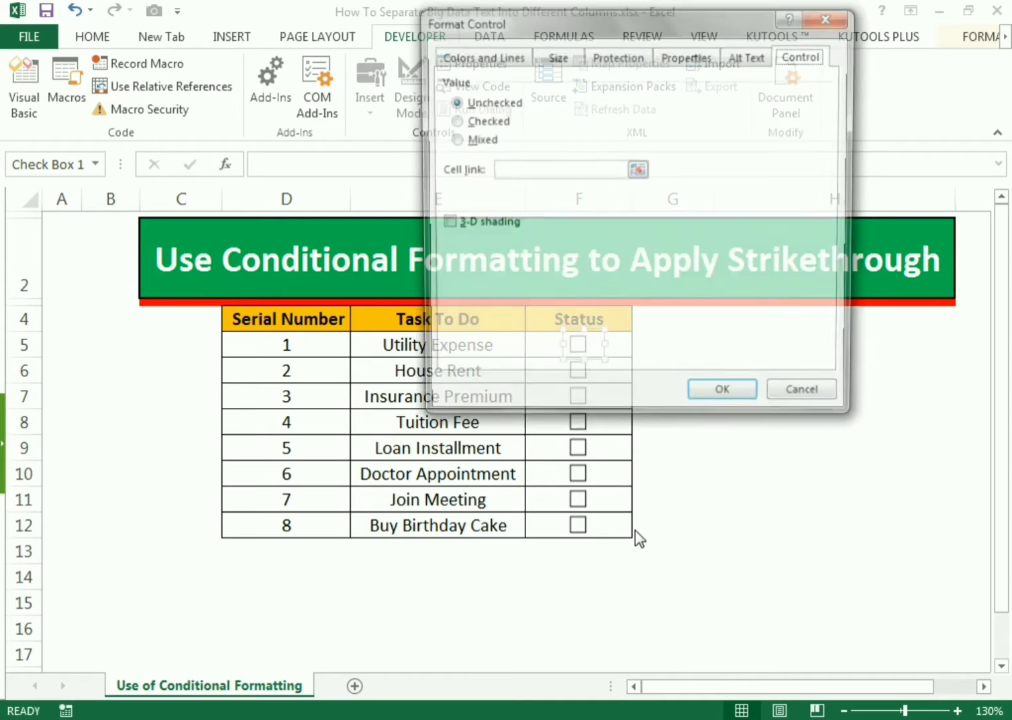
left_click_drag(538, 20, 716, 224)
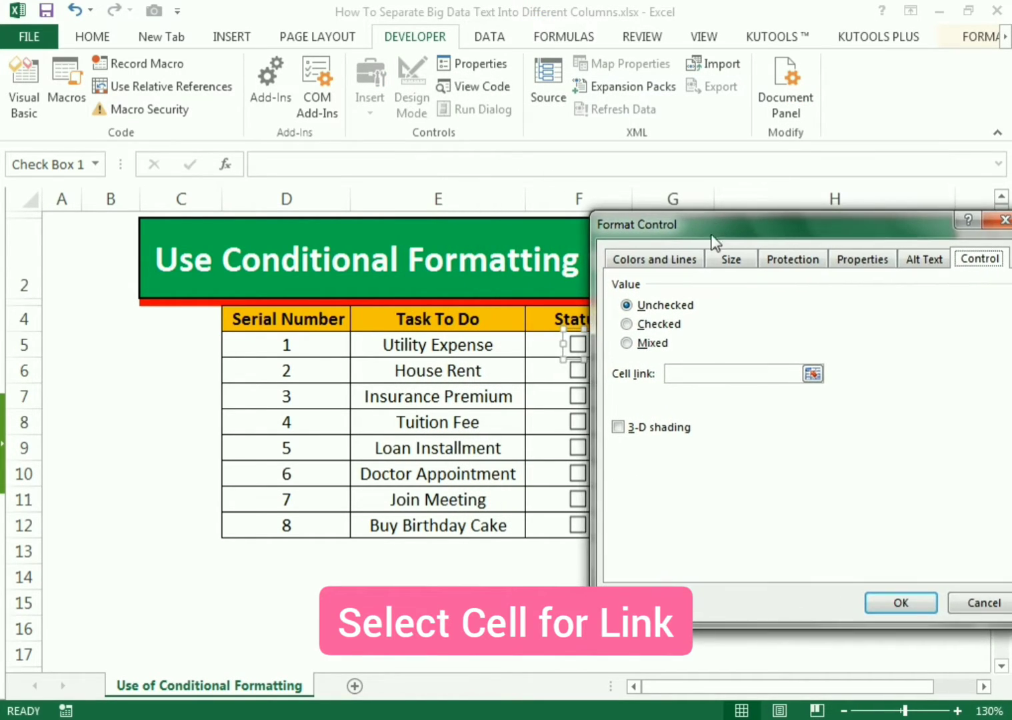
left_click(687, 372)
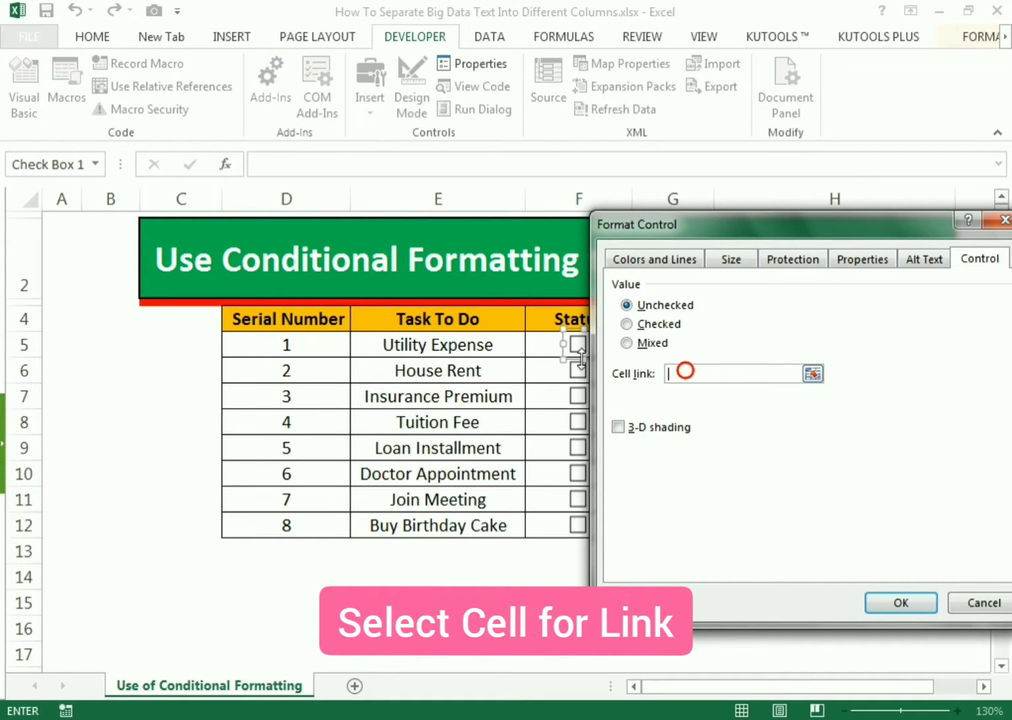
left_click(201, 345)
left_click(110, 346)
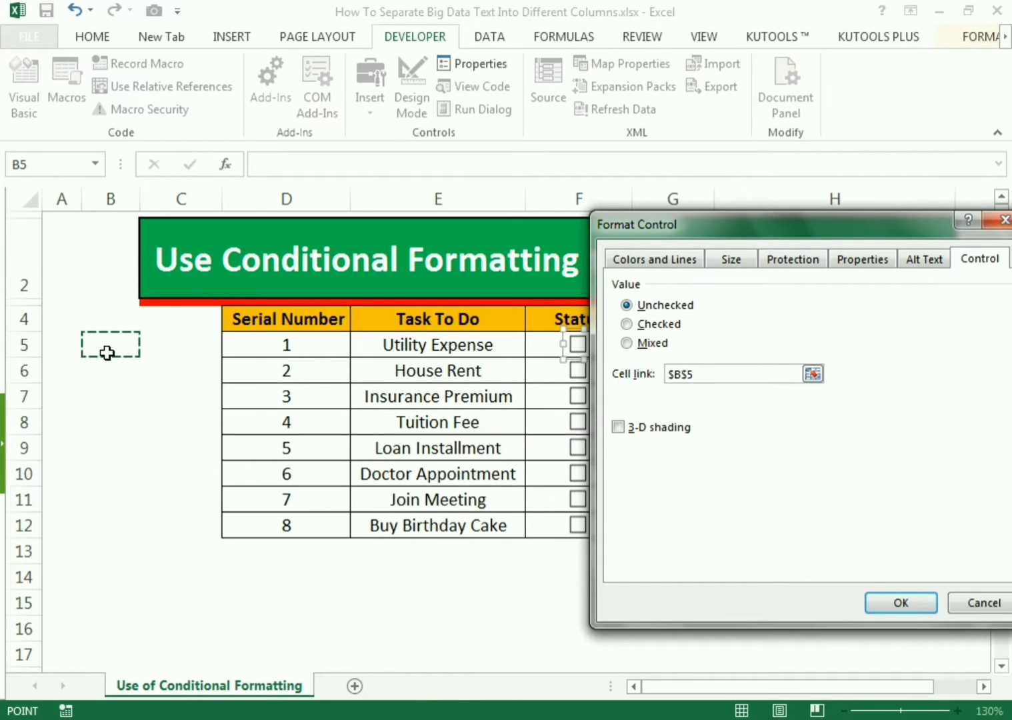
left_click(900, 603)
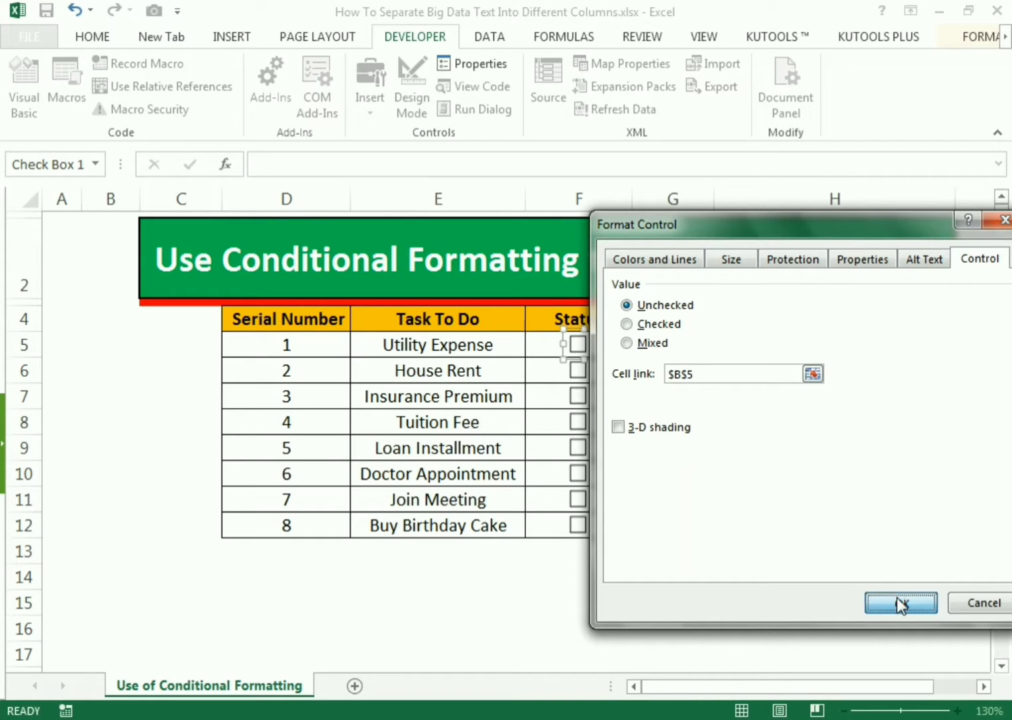
Step: Link the House Rent check box in F6 to cell $B$6
right_click(574, 366)
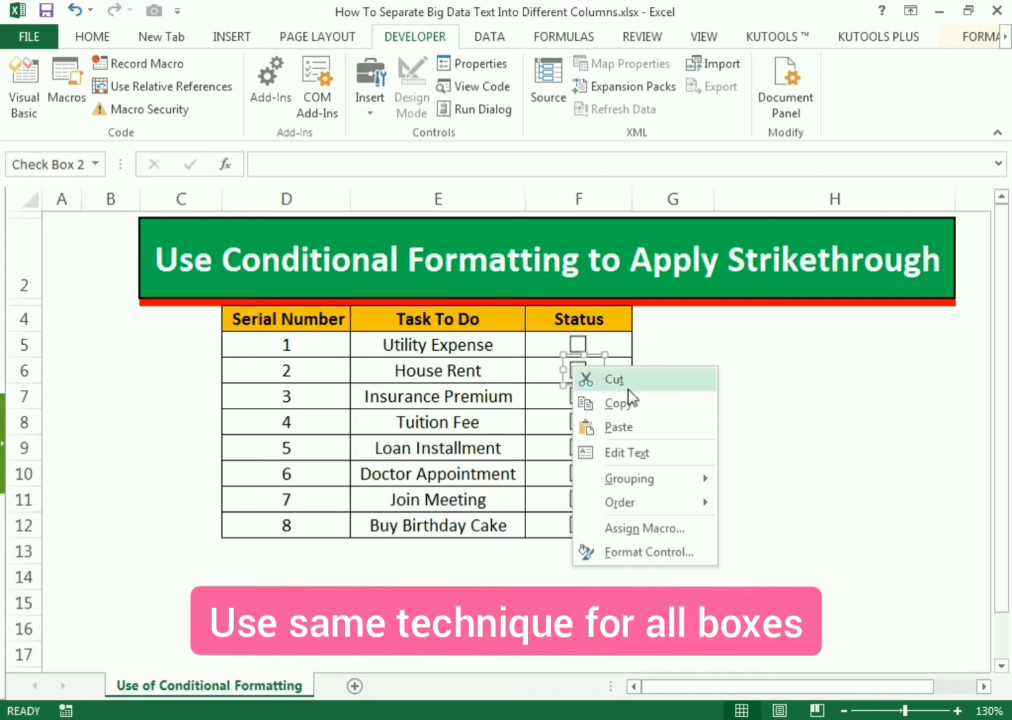
left_click(644, 550)
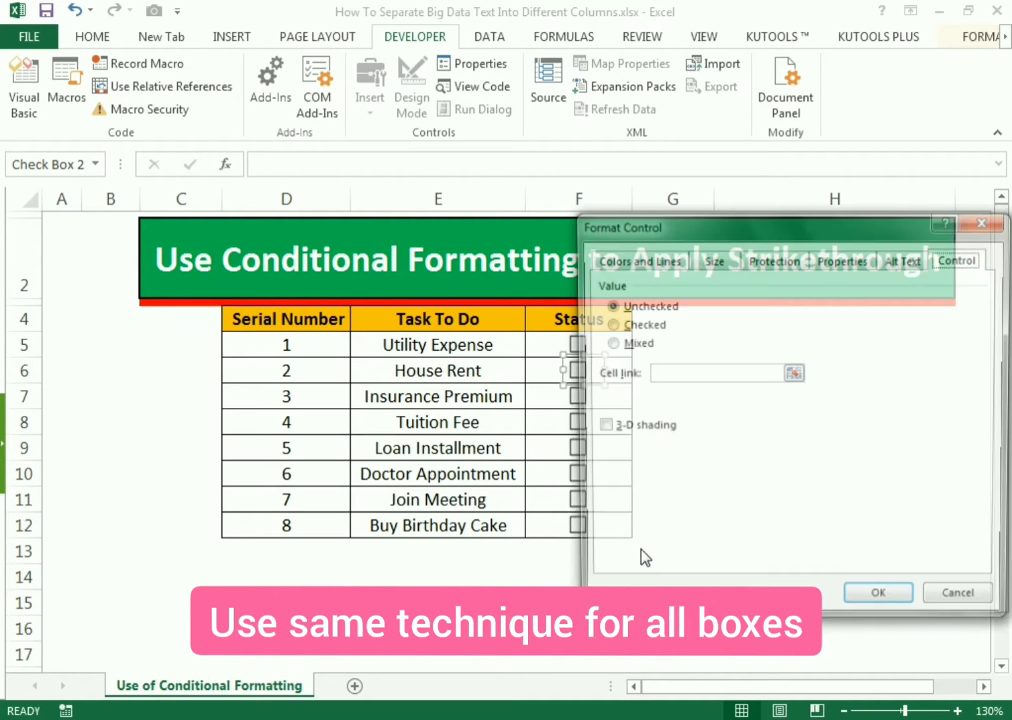
left_click(682, 374)
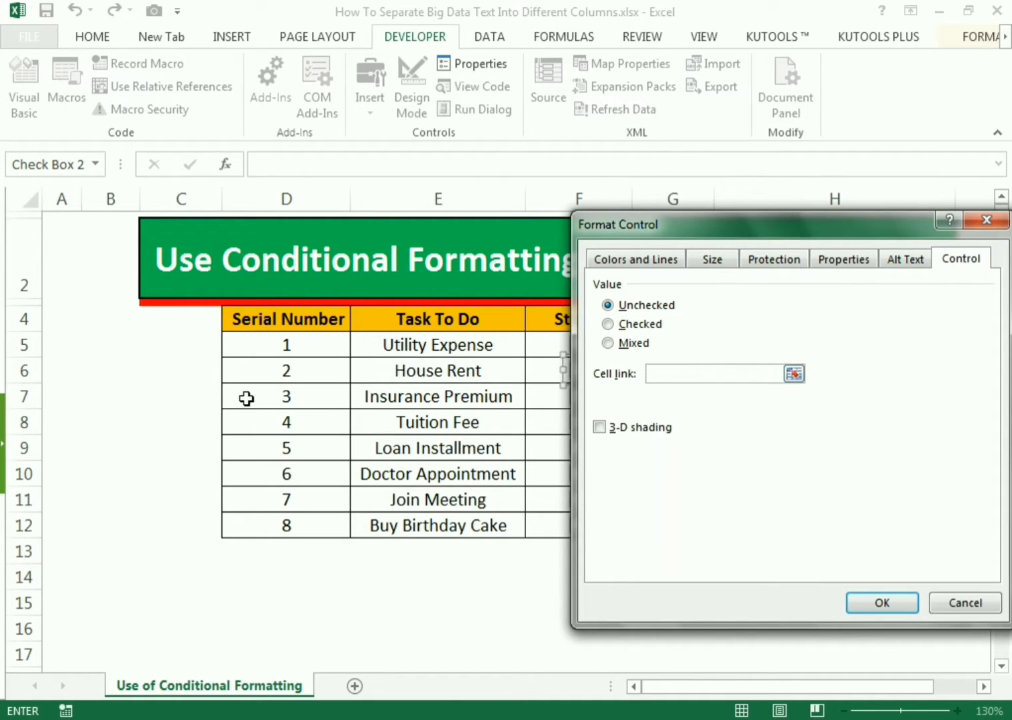
left_click(116, 375)
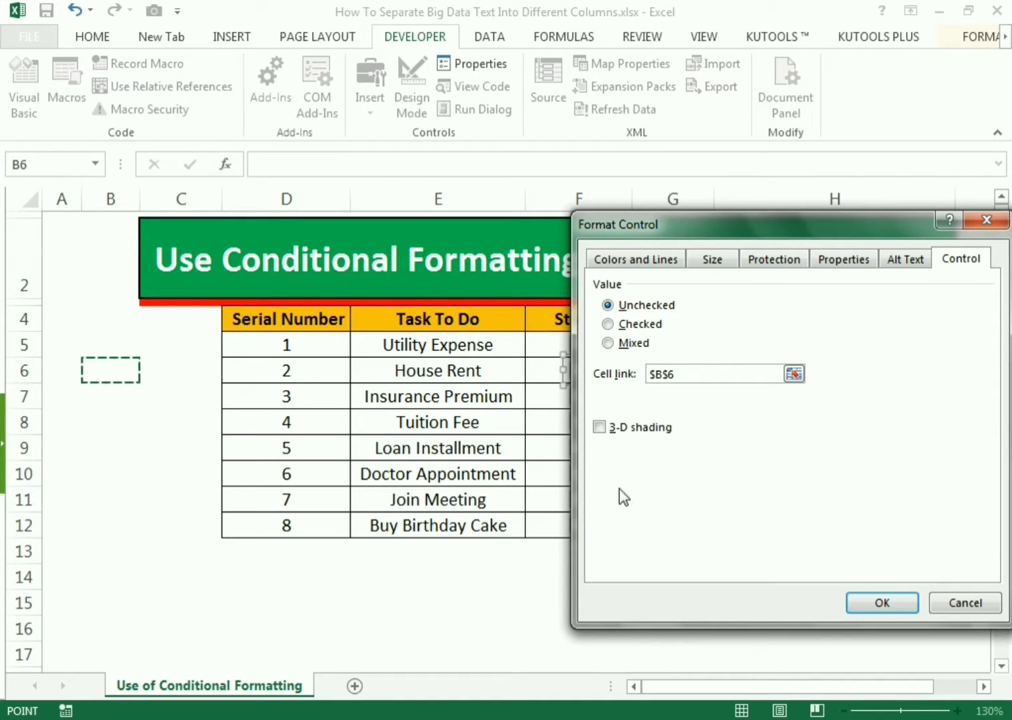
left_click(877, 614)
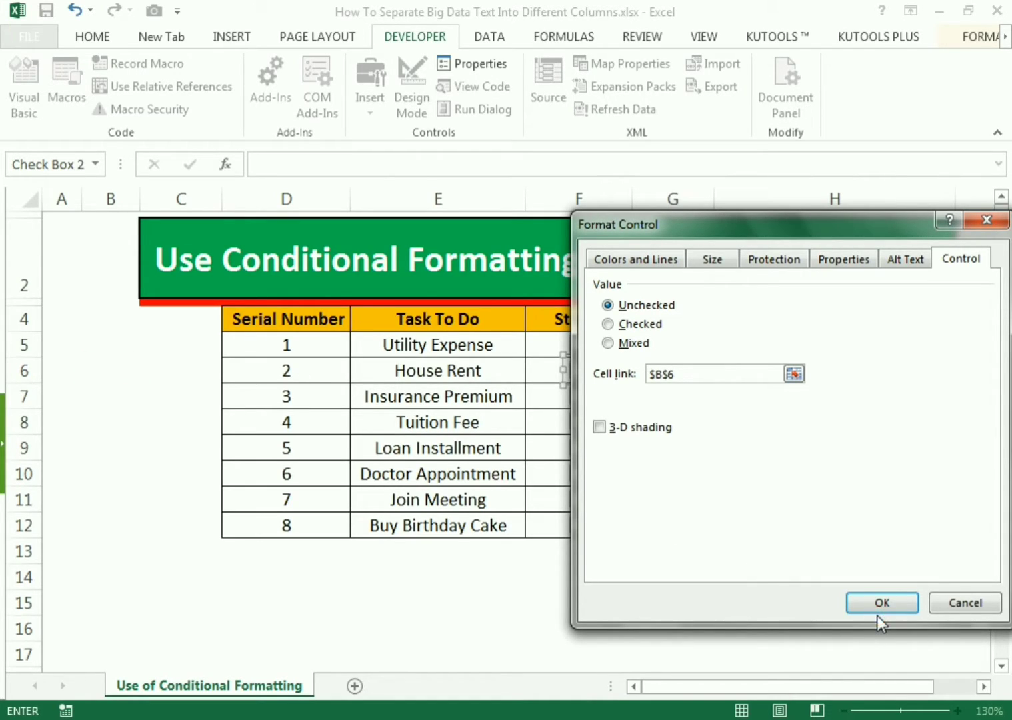
left_click(878, 612)
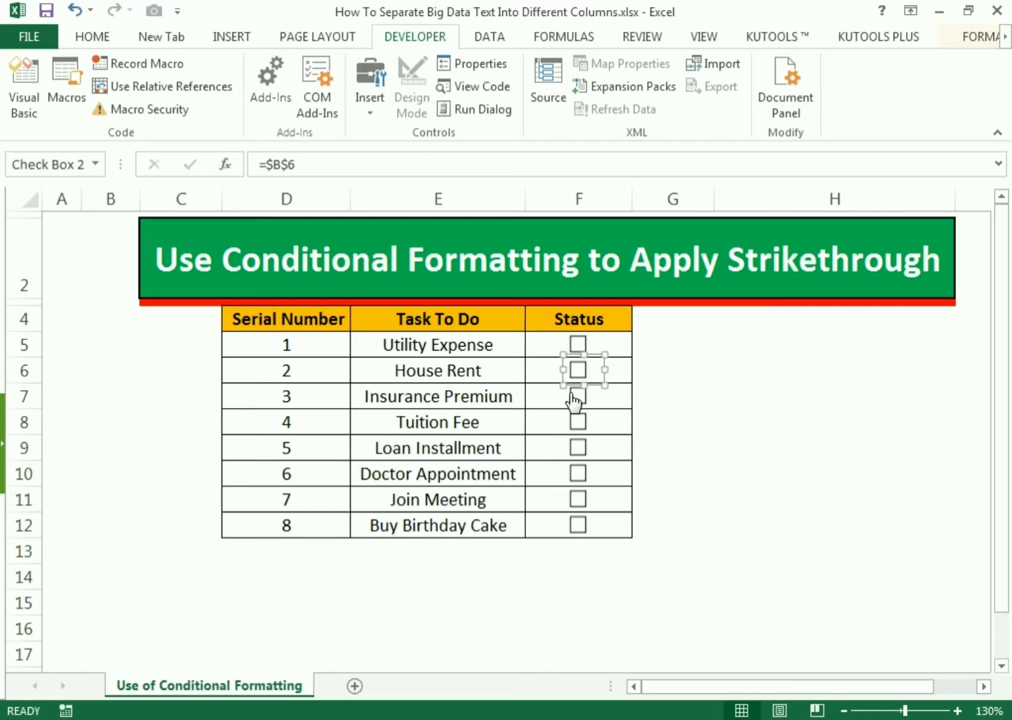
Step: Link the Insurance Premium check box in F7 to cell $B$7
right_click(573, 400)
left_click(647, 573)
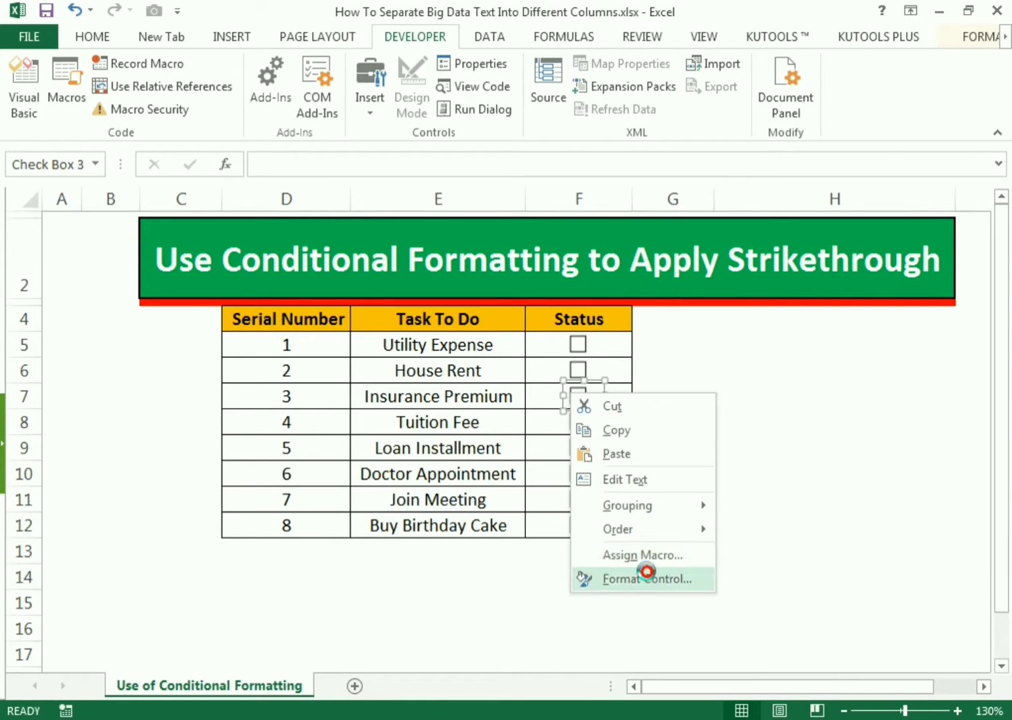
left_click(667, 378)
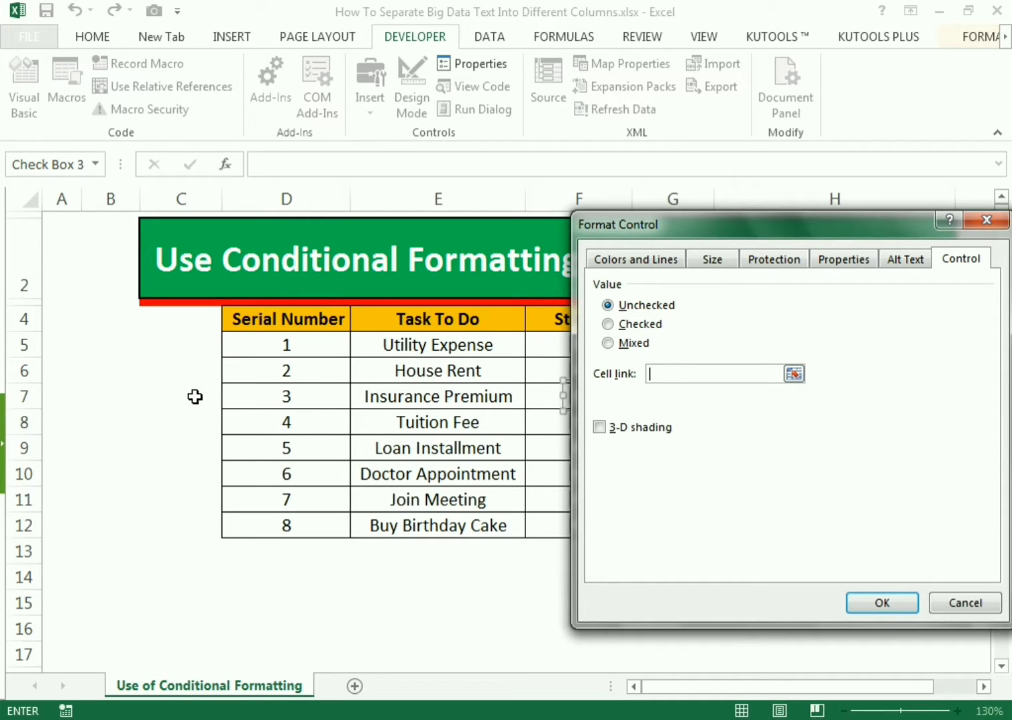
left_click(112, 395)
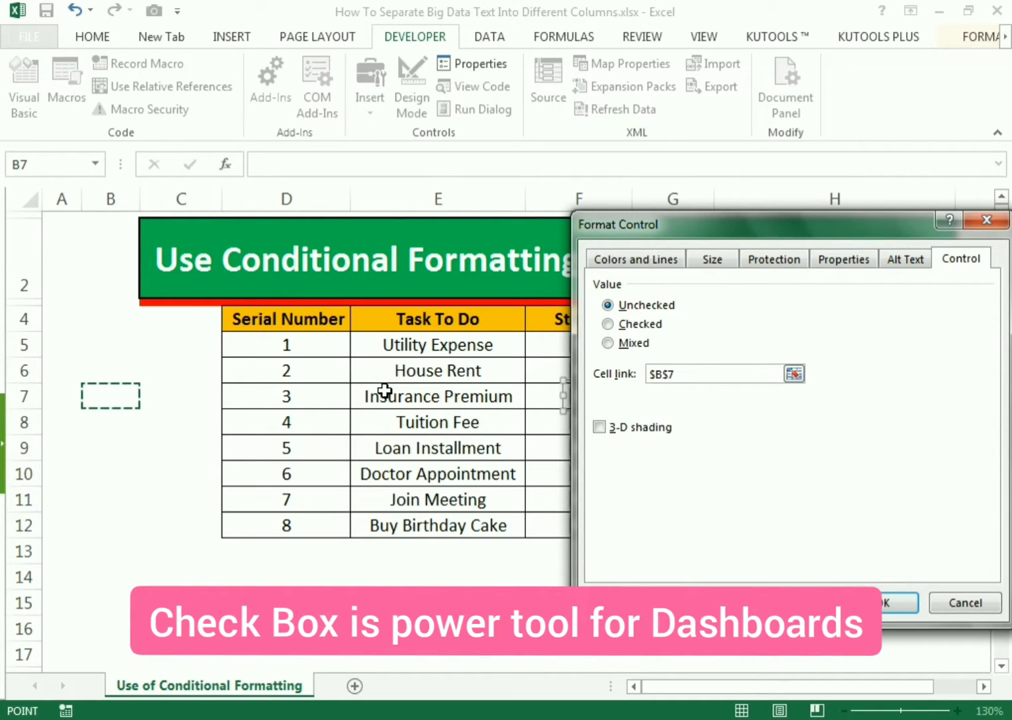
left_click(900, 603)
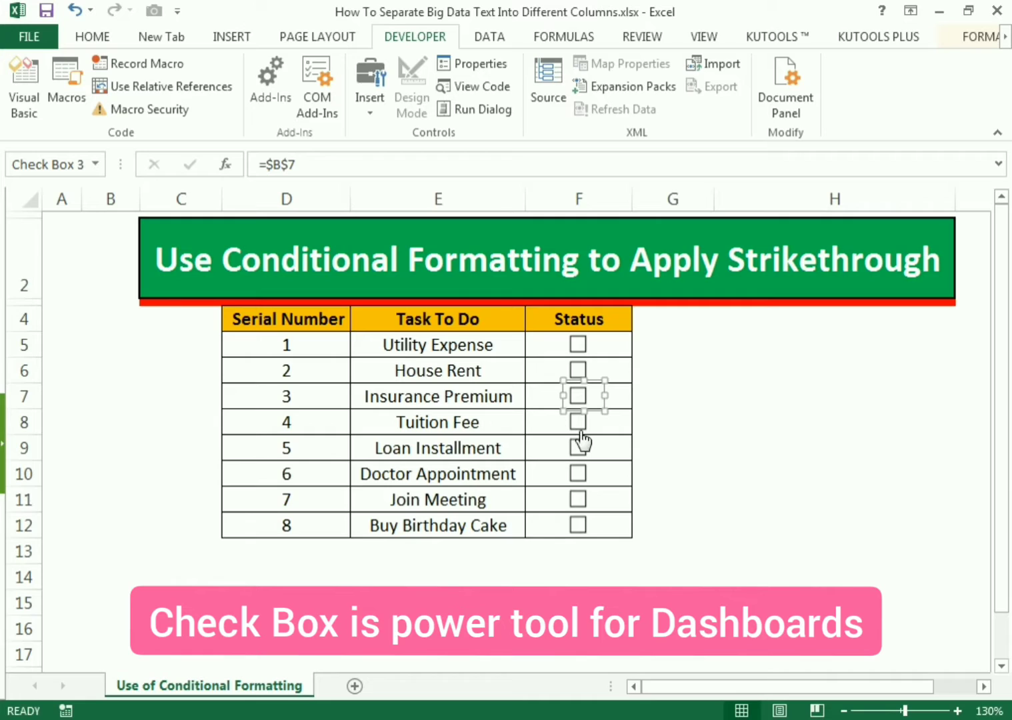
Step: Link the Tuition Fee check box in F8 to cell $B$8
right_click(579, 421)
left_click(700, 610)
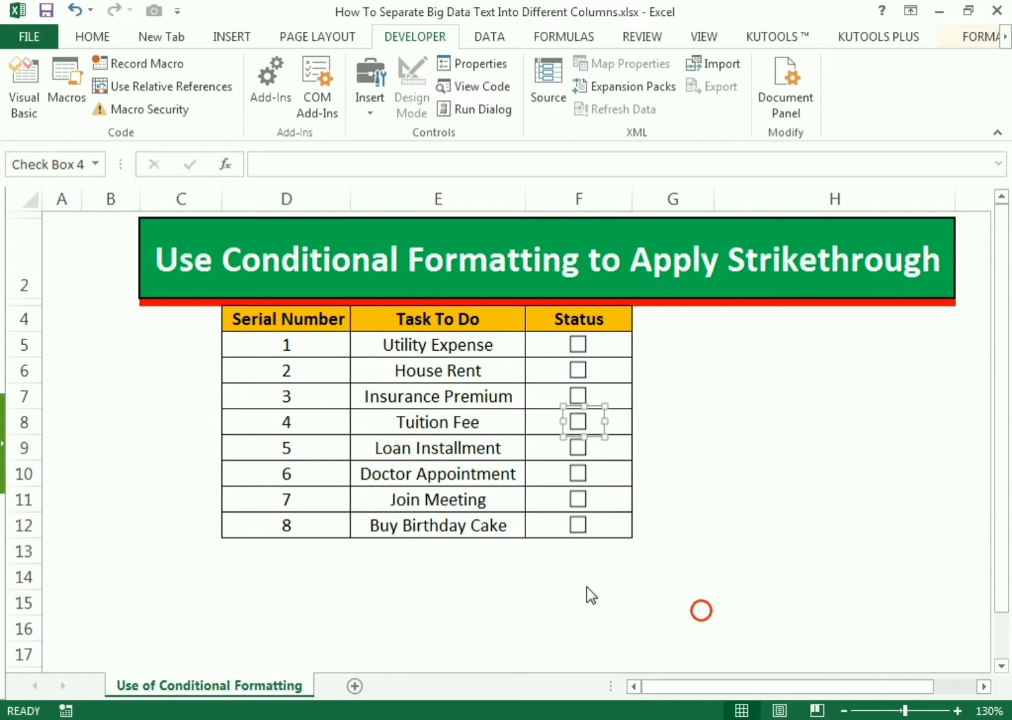
left_click(695, 374)
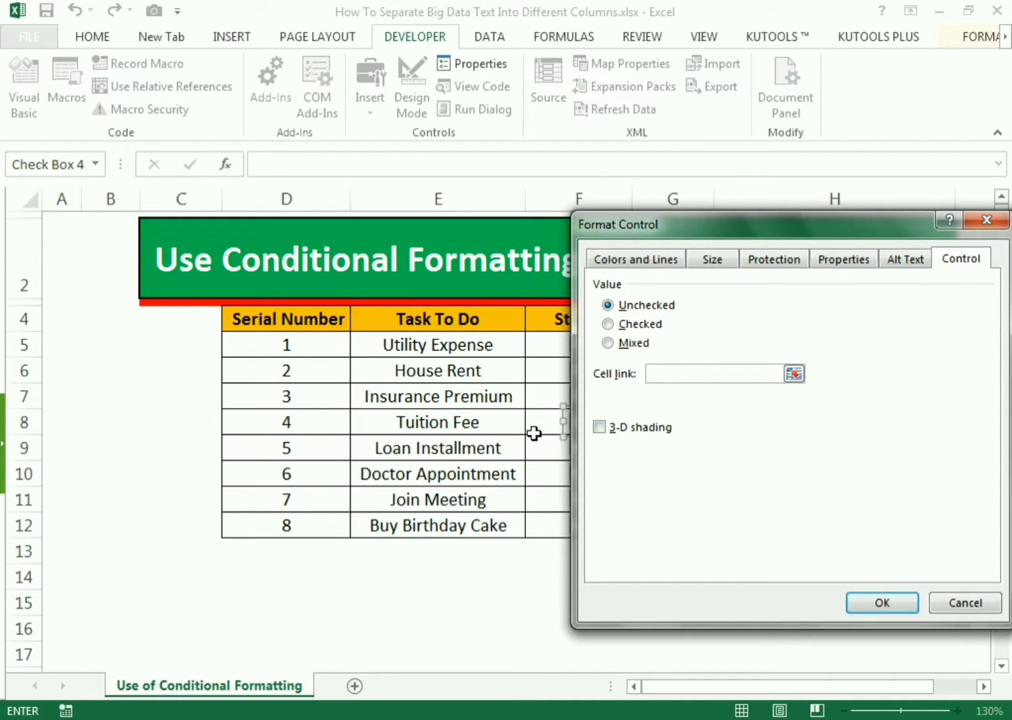
left_click(123, 425)
left_click(881, 601)
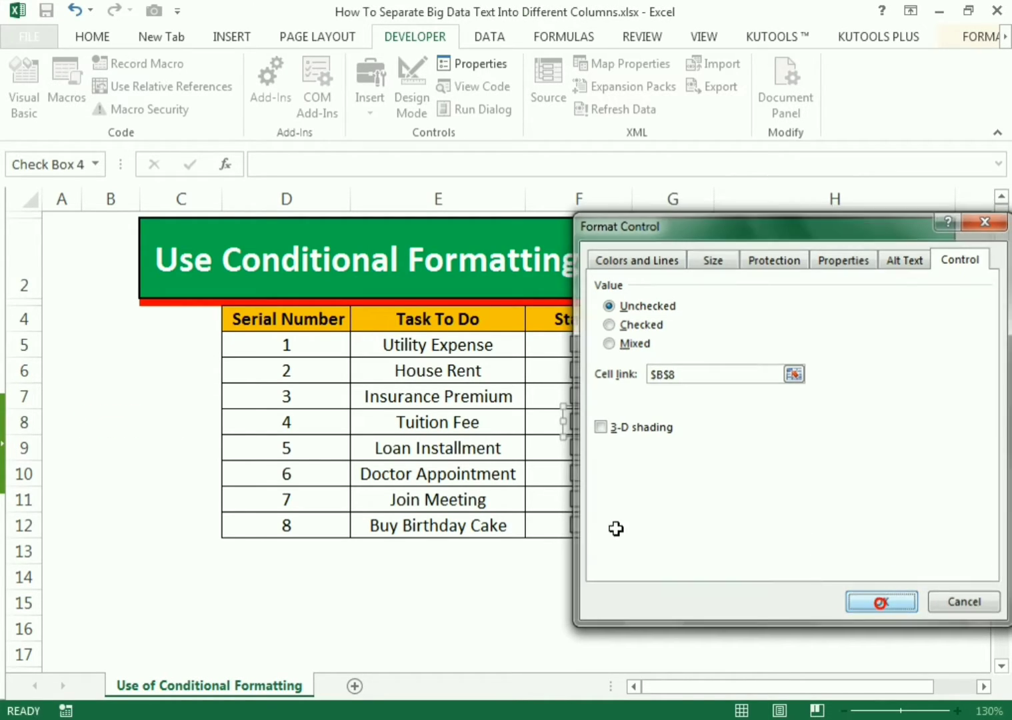
Step: Link the Loan Installment check box in F9 to cell $B$9
right_click(578, 451)
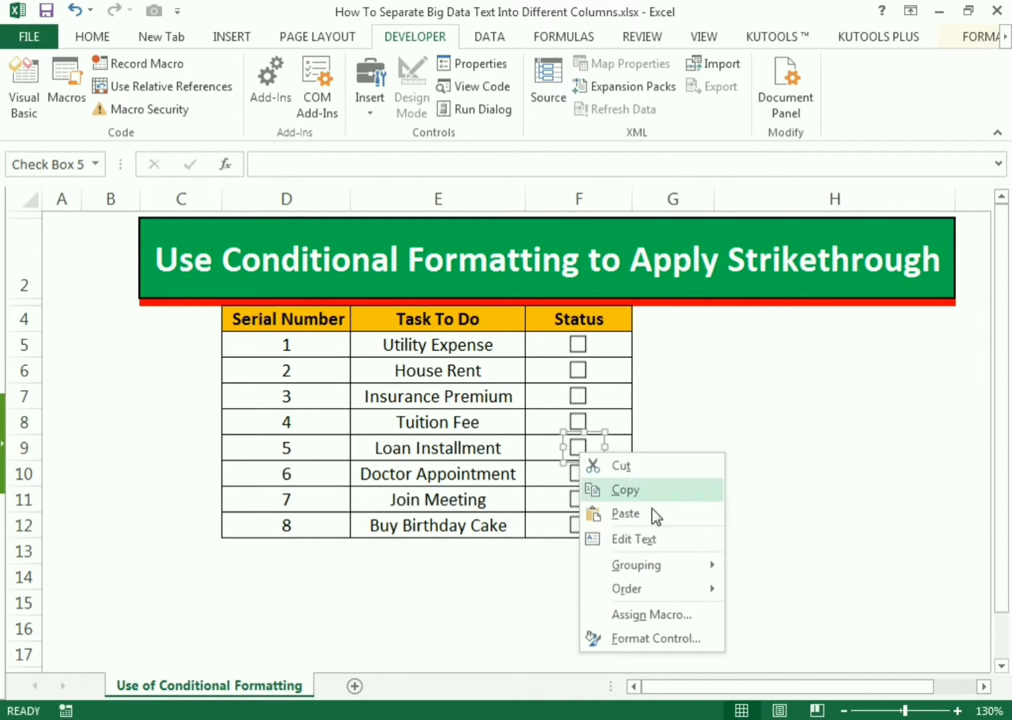
left_click(649, 633)
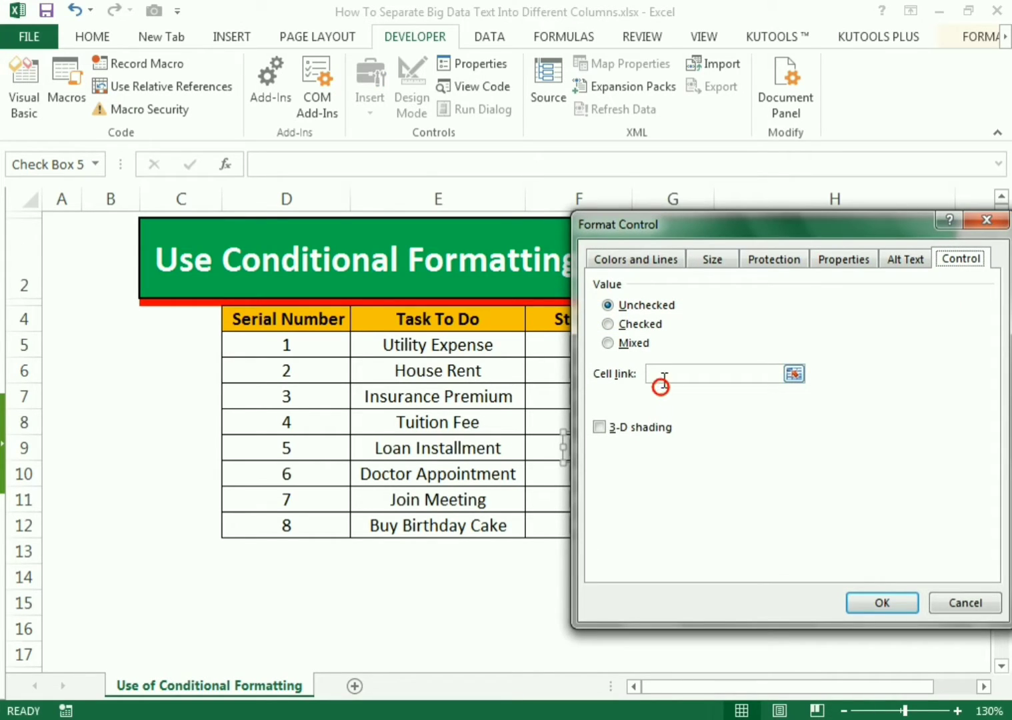
left_click(664, 376)
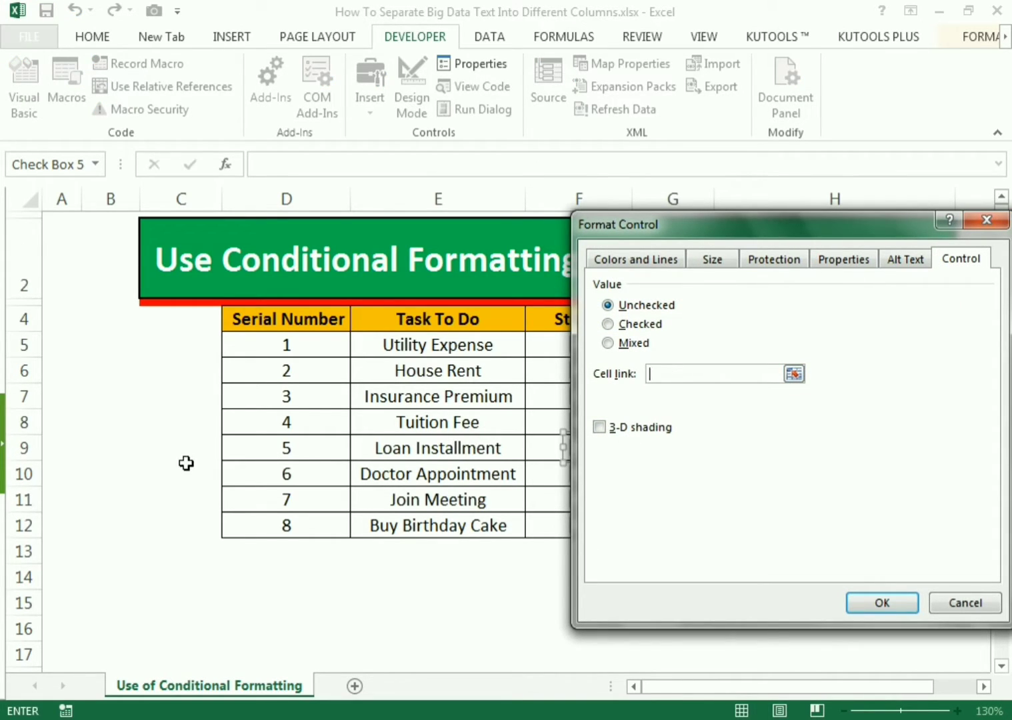
left_click(110, 454)
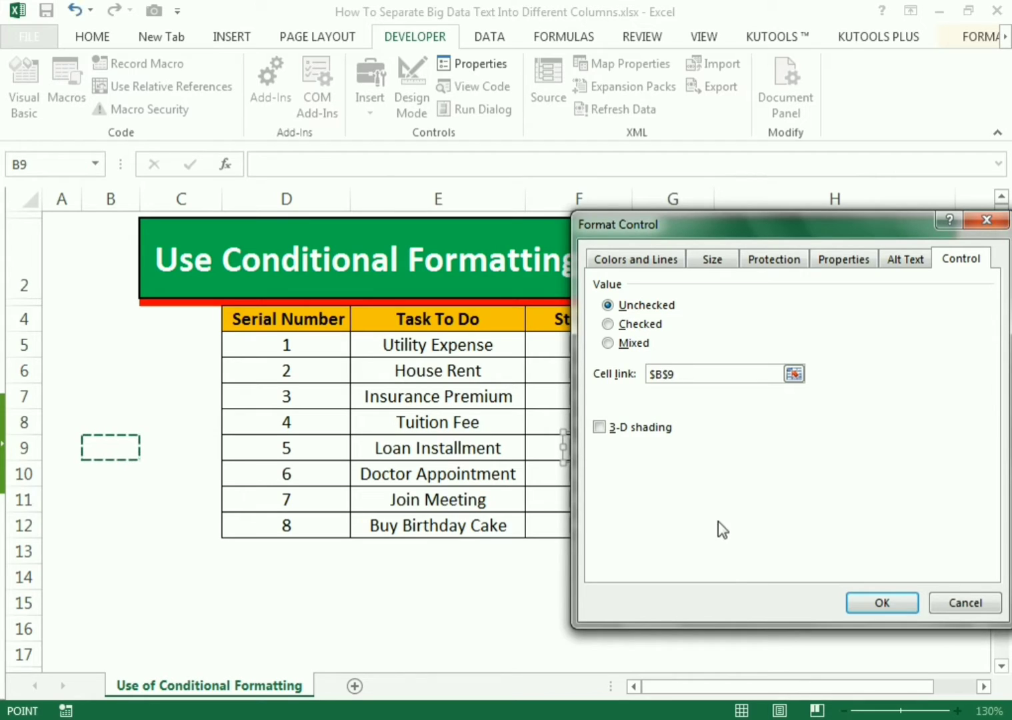
left_click(882, 603)
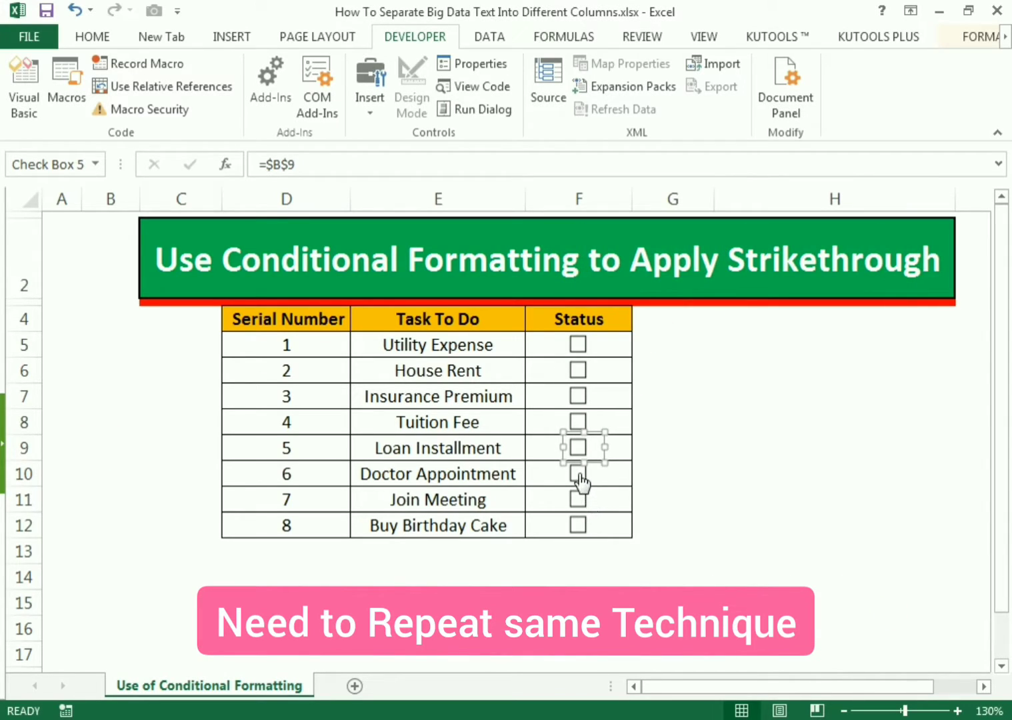
Step: Link the Doctor Appointment check box in F10 to cell $B$10
right_click(579, 476)
left_click(637, 656)
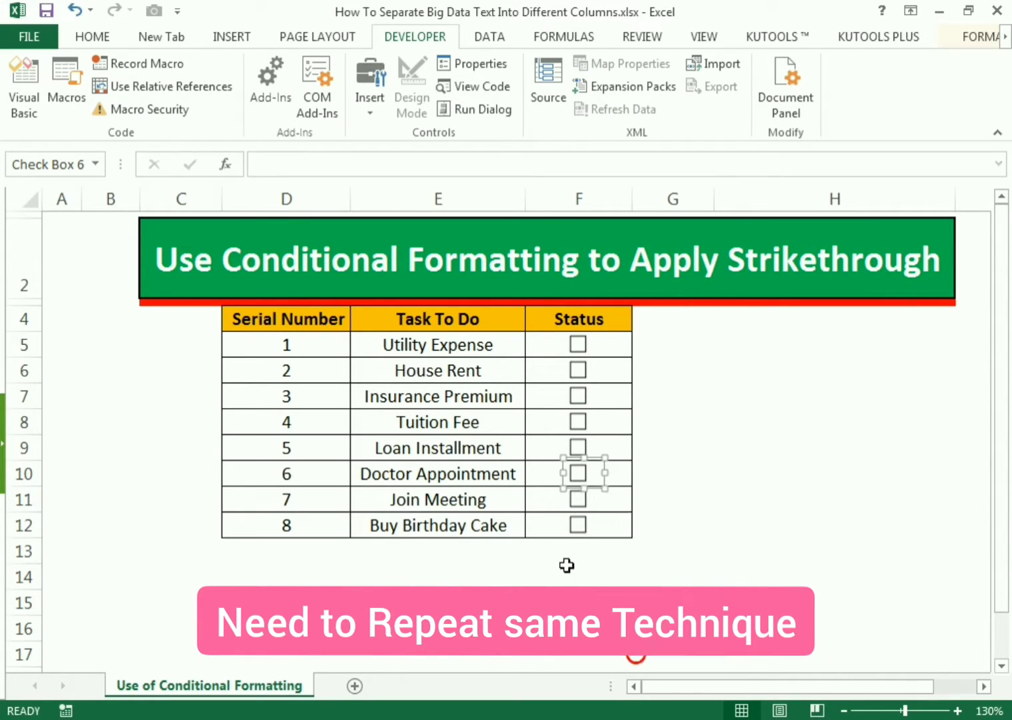
left_click(675, 379)
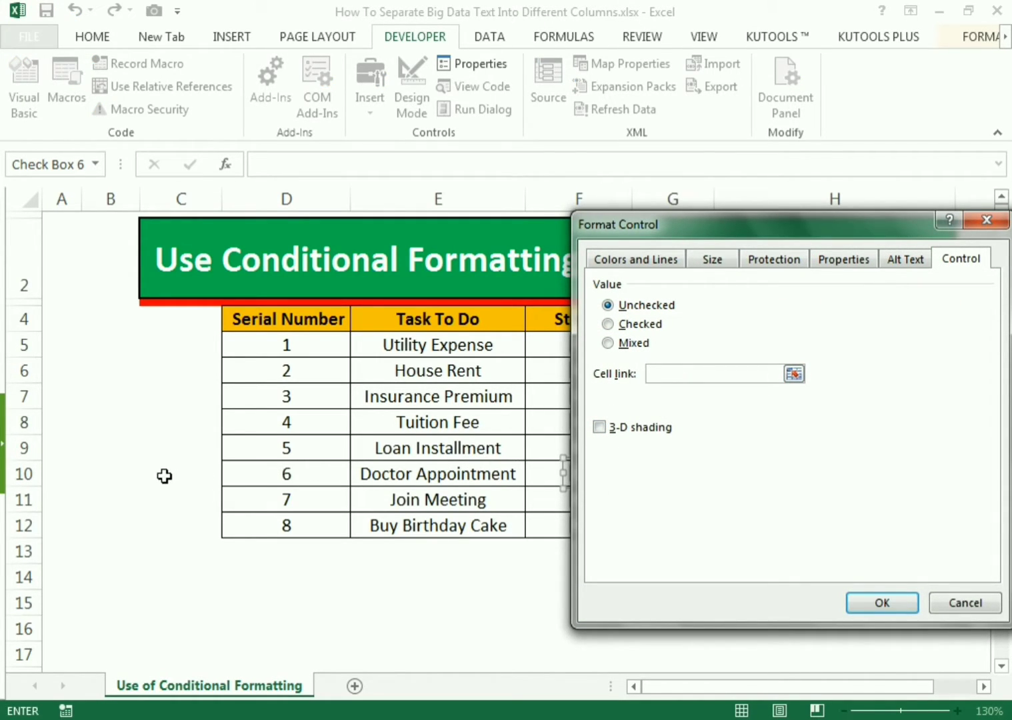
left_click(99, 474)
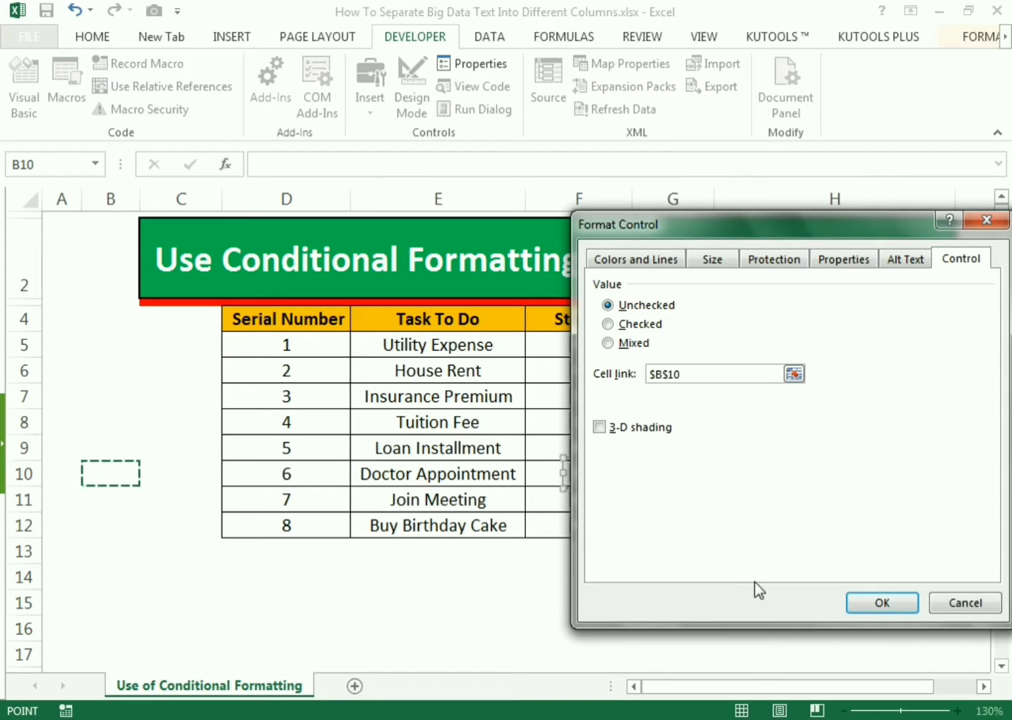
left_click(859, 602)
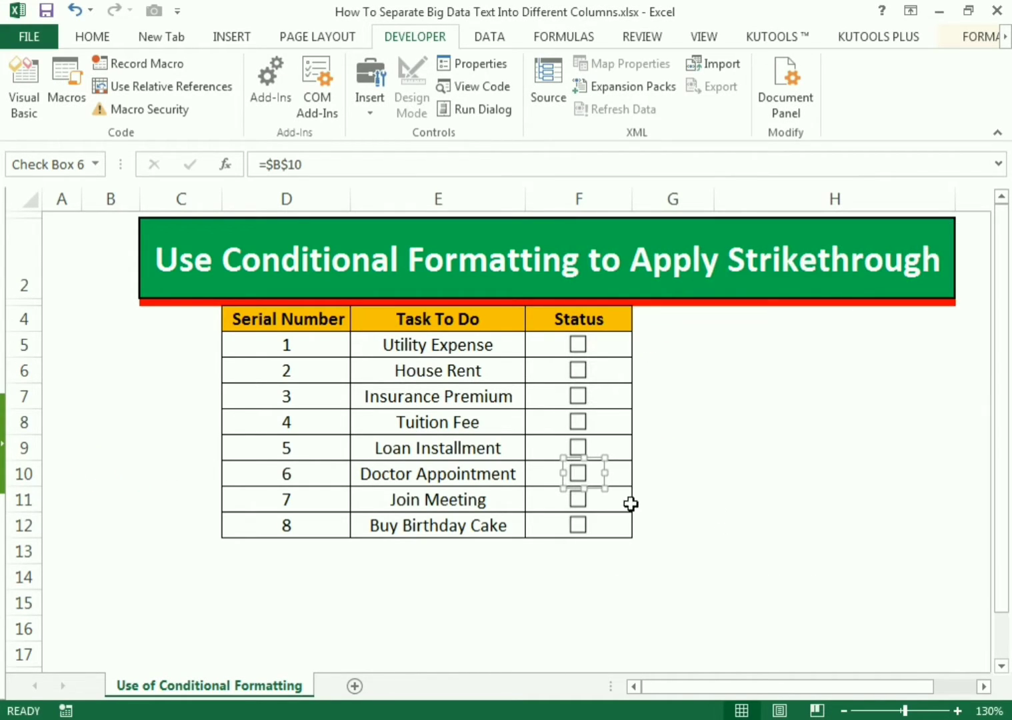
Step: Link the Join Meeting check box in F11 to cell $B$11
right_click(584, 510)
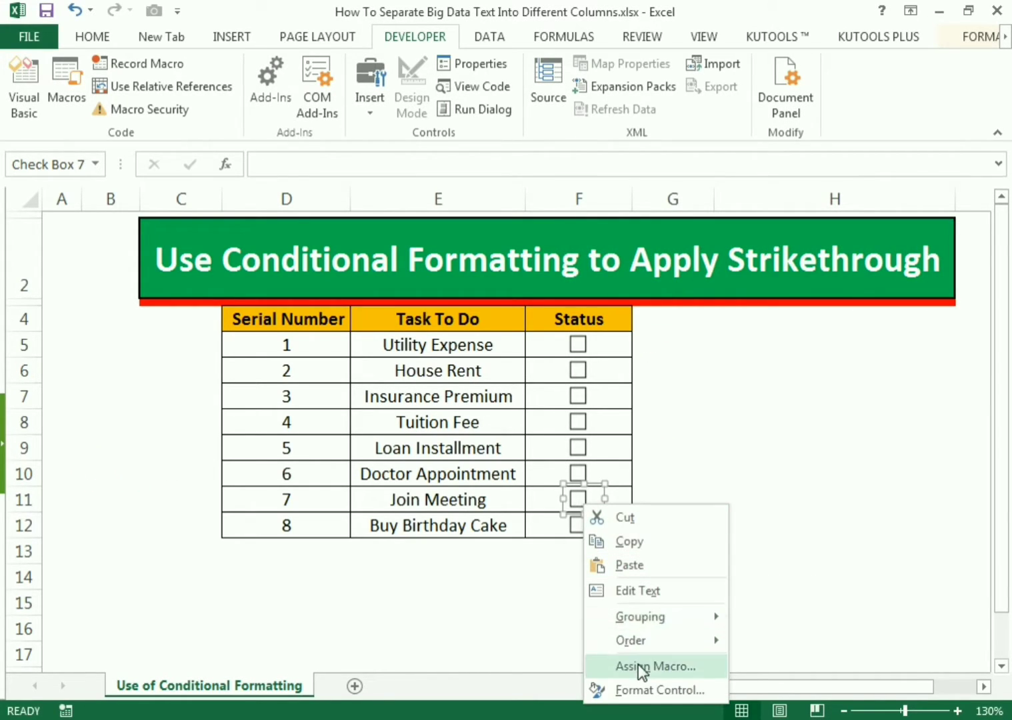
left_click(638, 688)
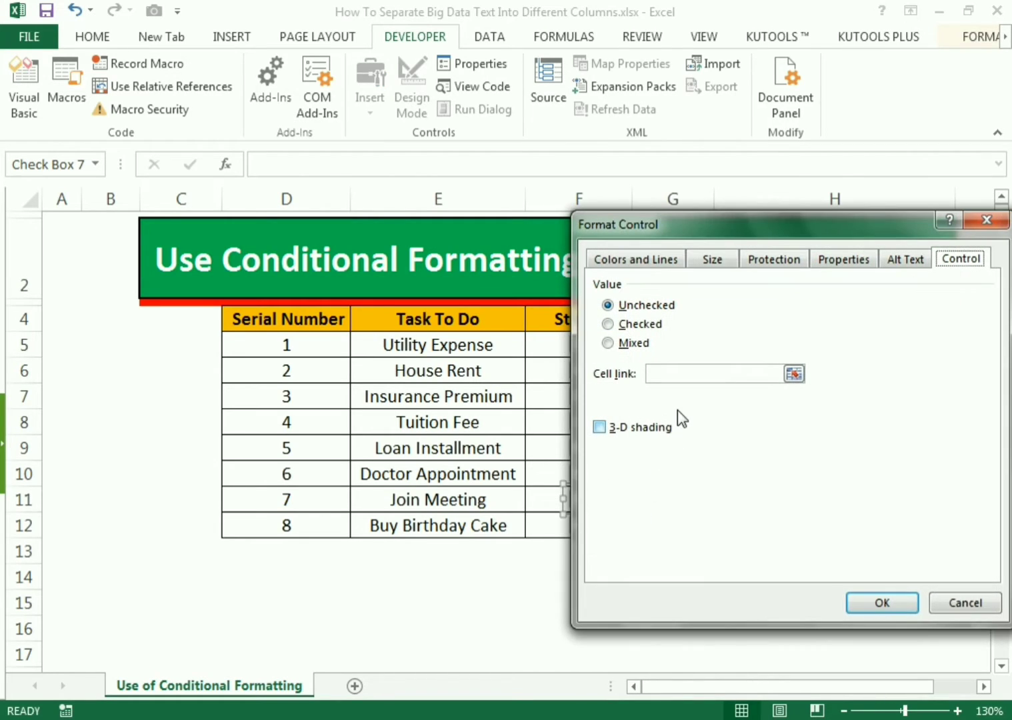
left_click(680, 383)
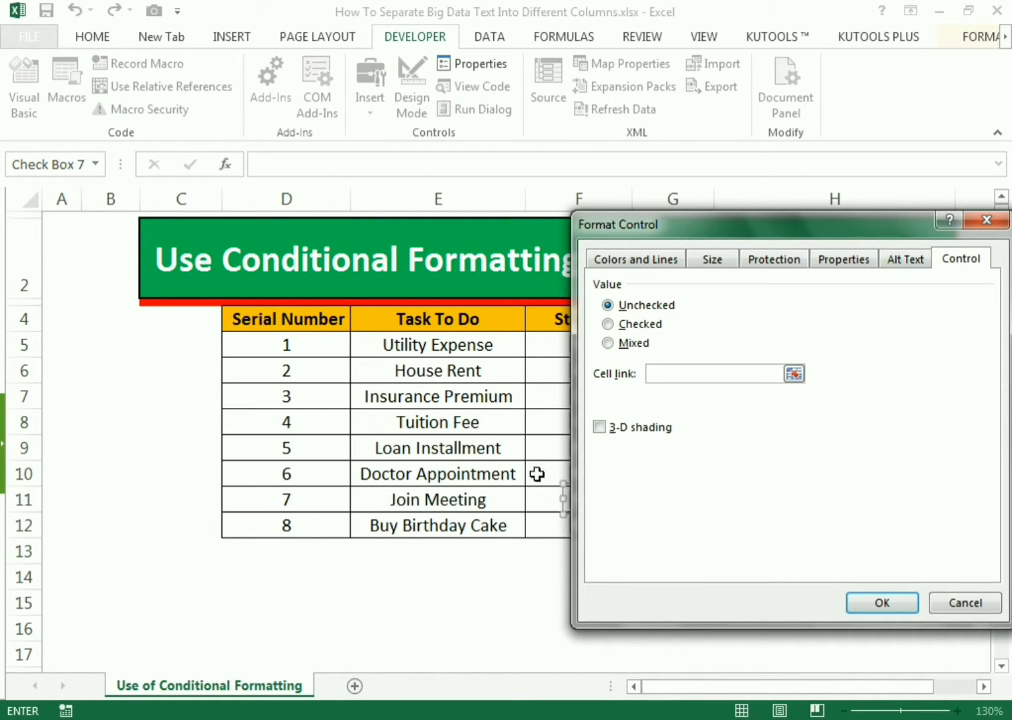
left_click(118, 500)
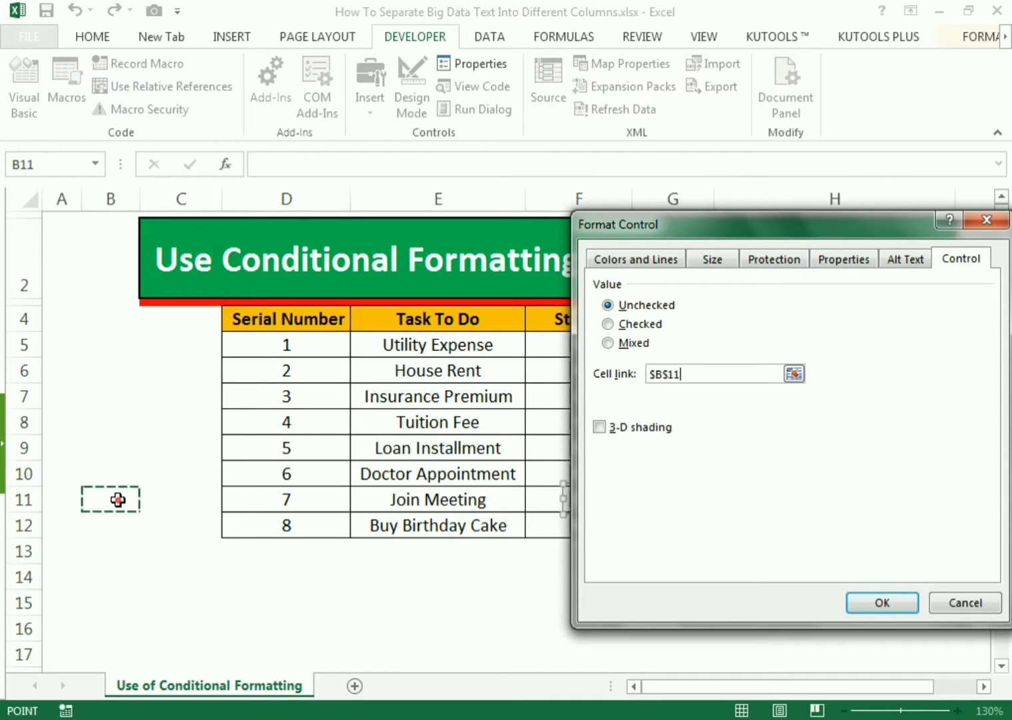
left_click(914, 611)
Step: Link the Buy Birthday Cake check box in F12 to cell $B$12 and deselect the check box
right_click(578, 530)
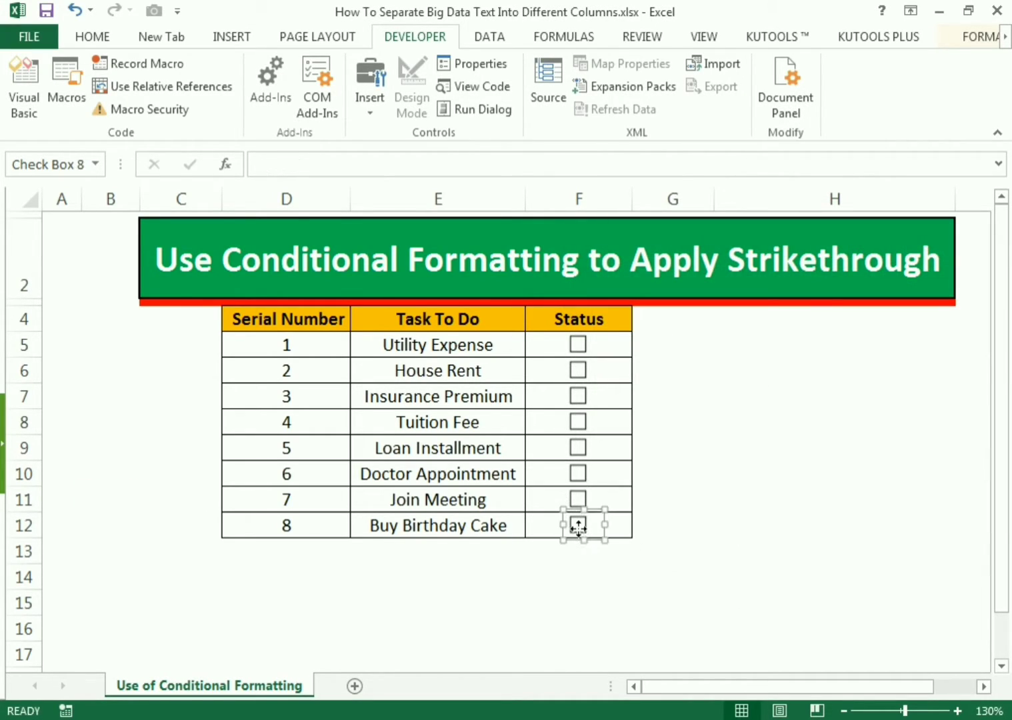
left_click(604, 518)
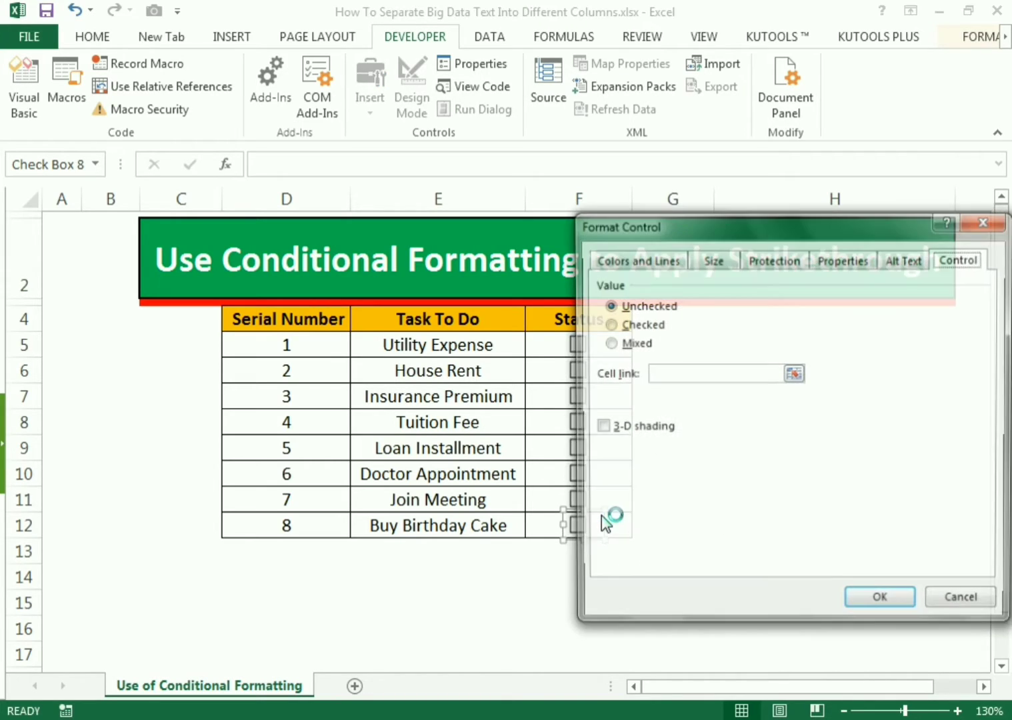
left_click(670, 372)
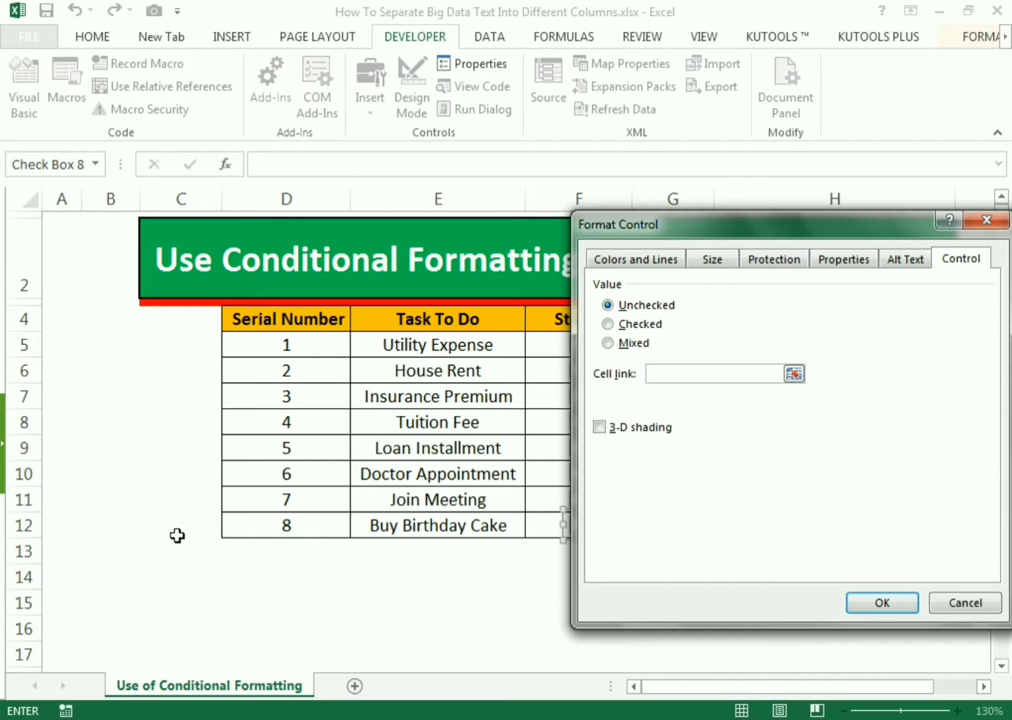
left_click(94, 532)
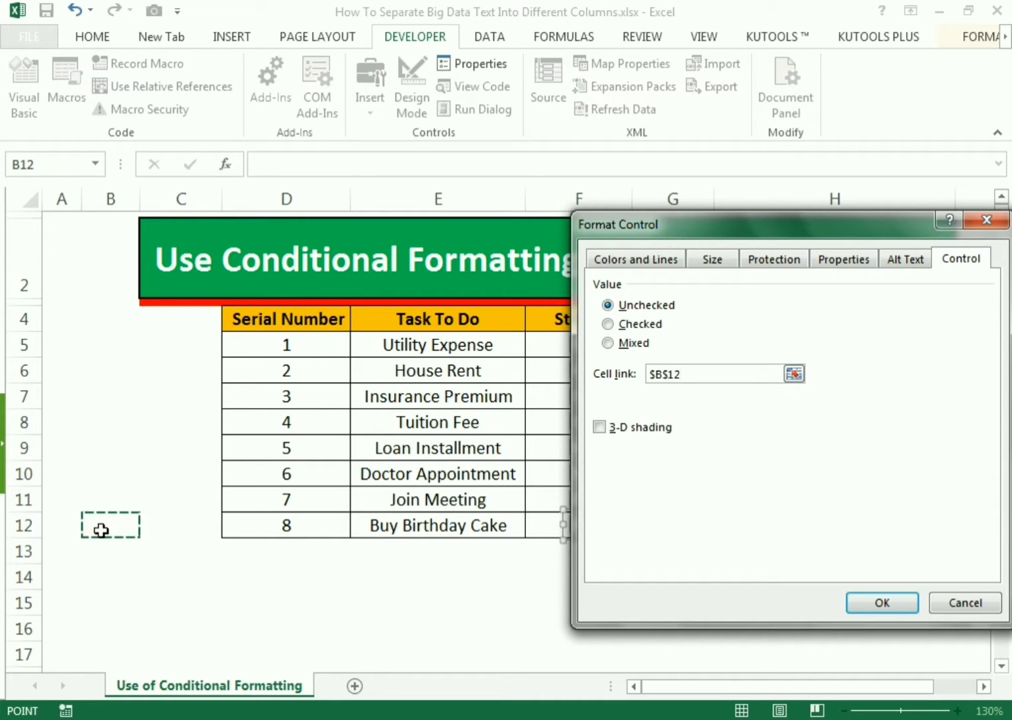
left_click(874, 604)
left_click(785, 499)
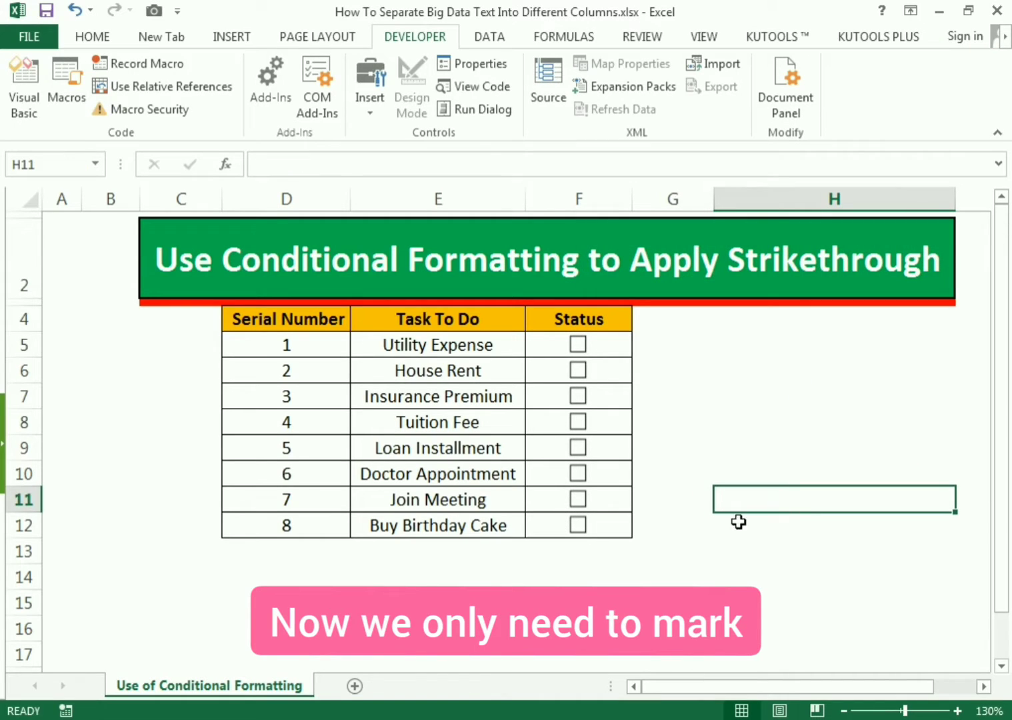
Step: Test the cell links by ticking and clearing Utility Expense, and tick every Status check box from House Rent to Buy Birthday Cake
left_click(577, 344)
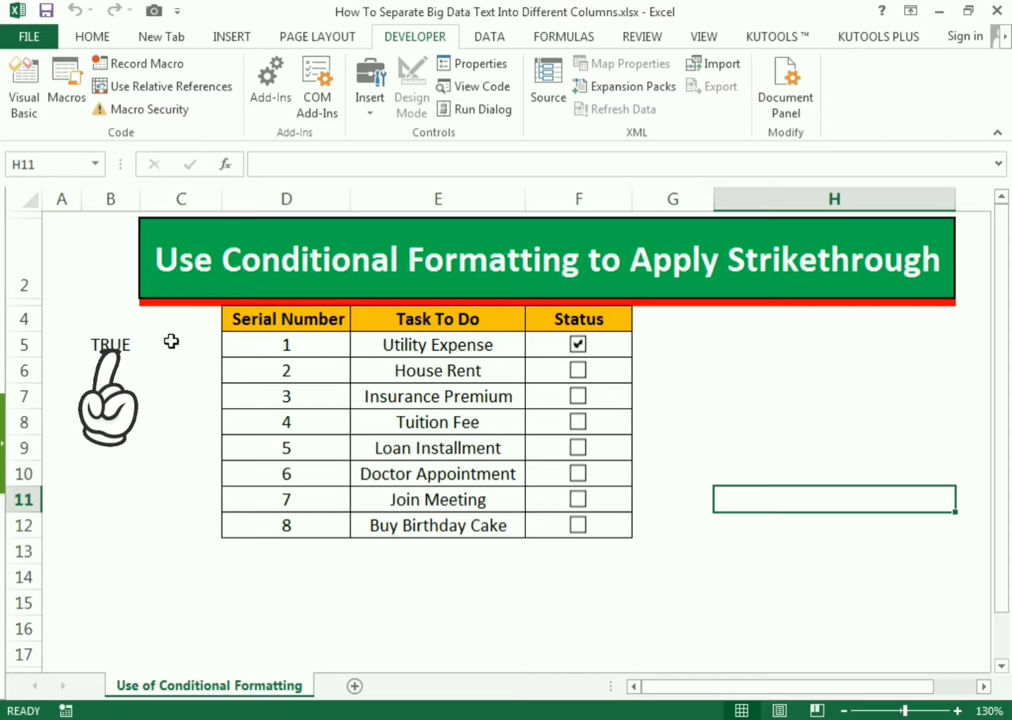
left_click(578, 345)
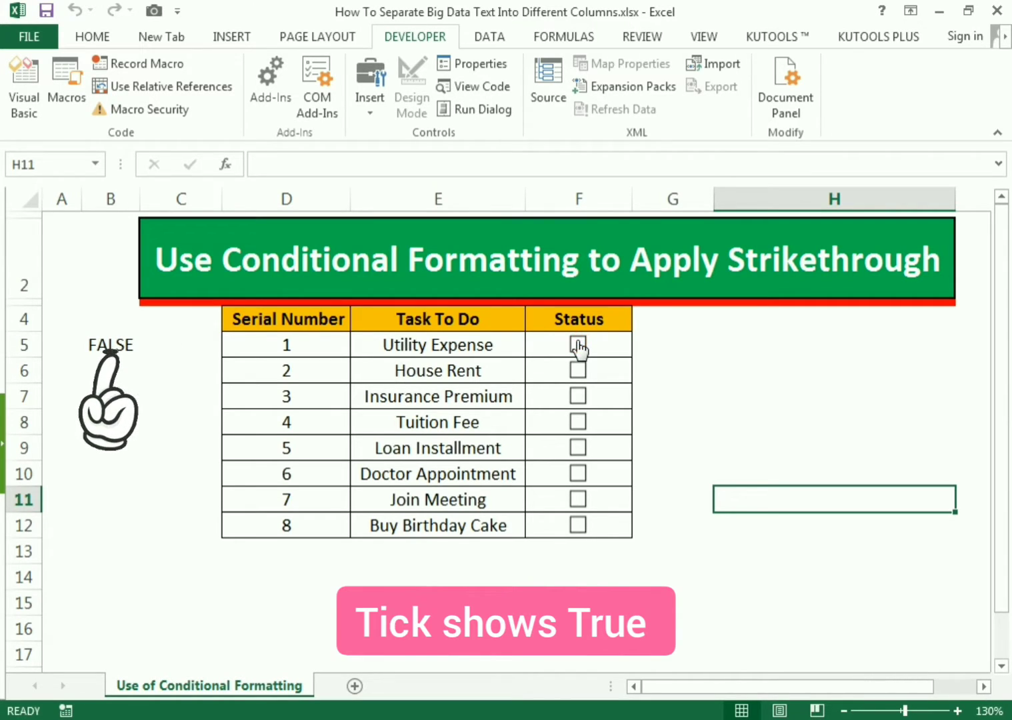
left_click(577, 371)
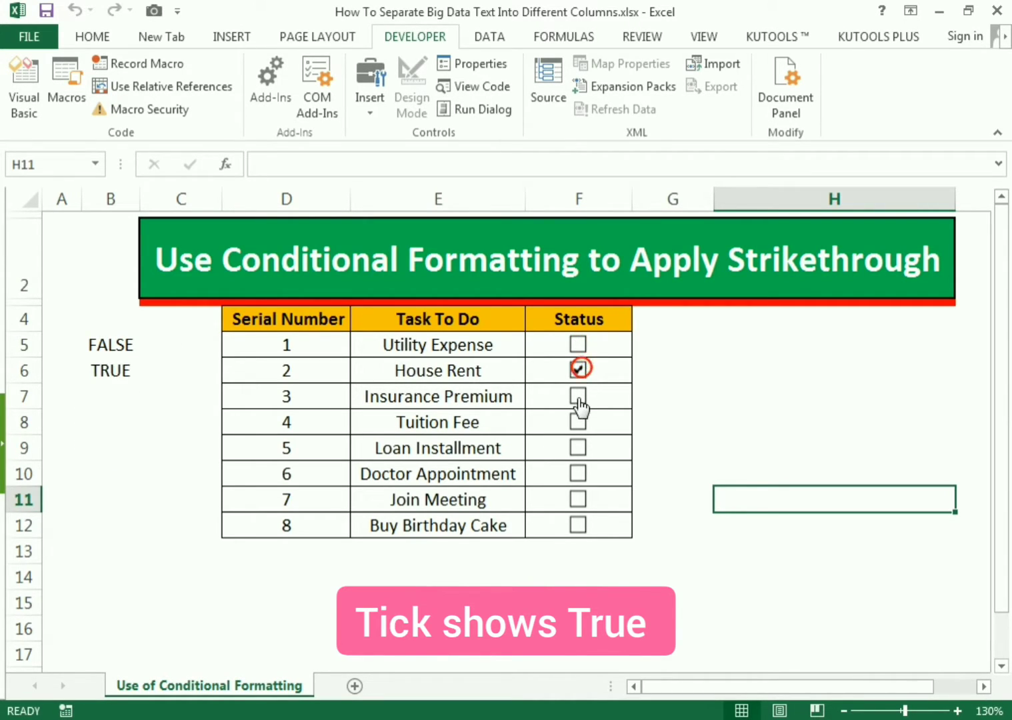
left_click(577, 396)
left_click(577, 422)
left_click(577, 447)
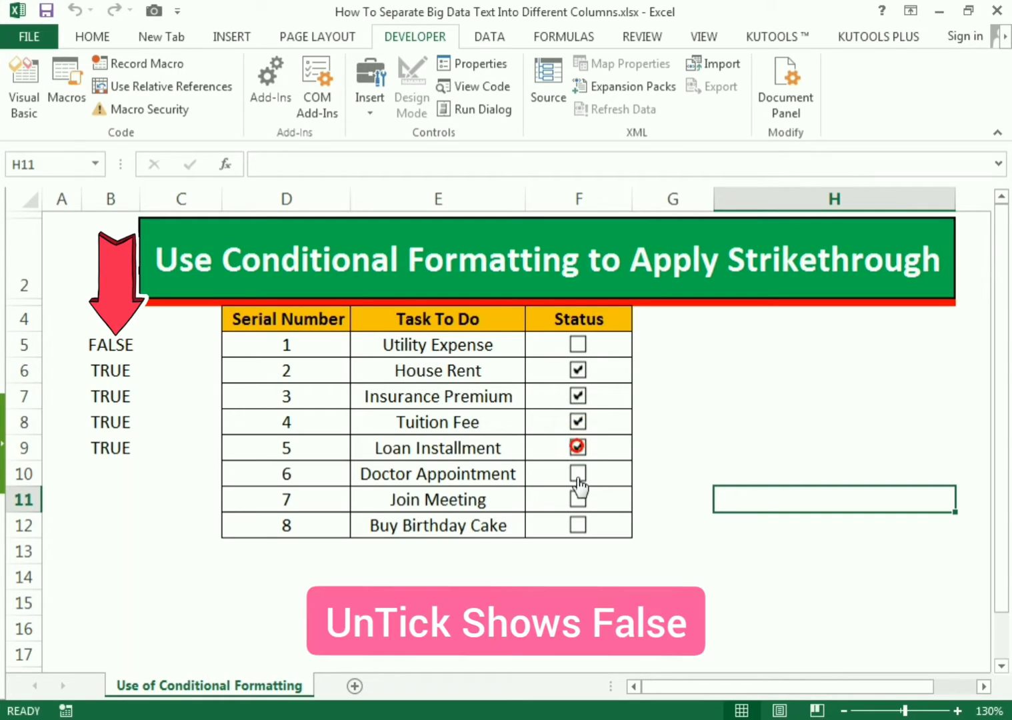
left_click(577, 473)
left_click(577, 499)
left_click(577, 525)
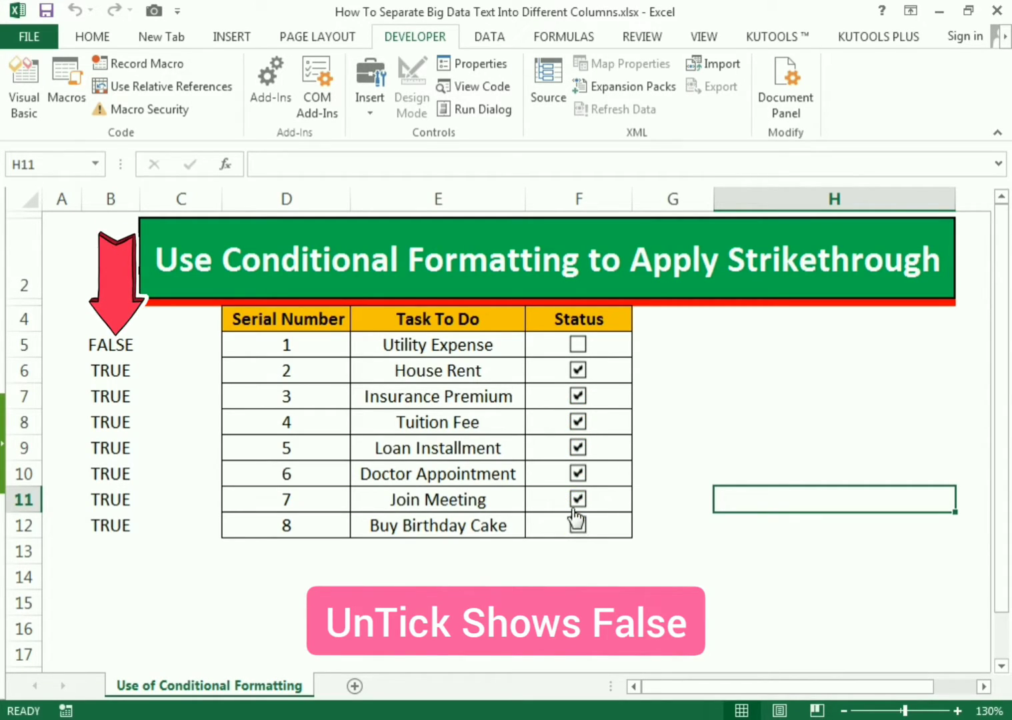
Step: Clear all the ticked Status check boxes from House Rent through Buy Birthday Cake
left_click(577, 499)
left_click(575, 523)
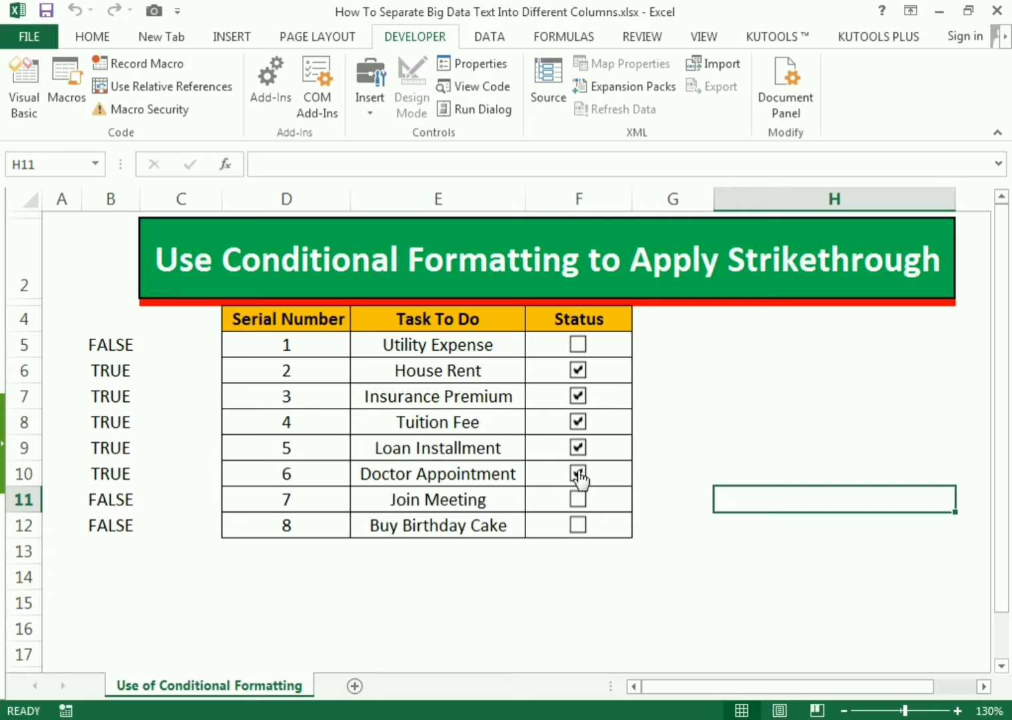
left_click(577, 473)
left_click(578, 447)
left_click(577, 421)
left_click(577, 396)
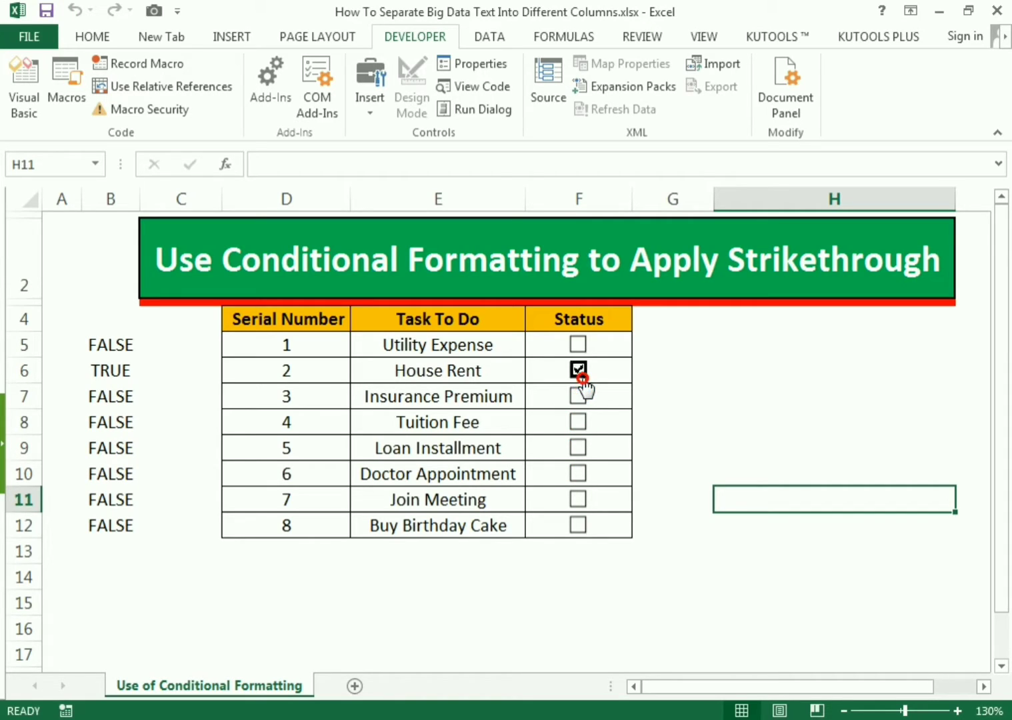
left_click(580, 375)
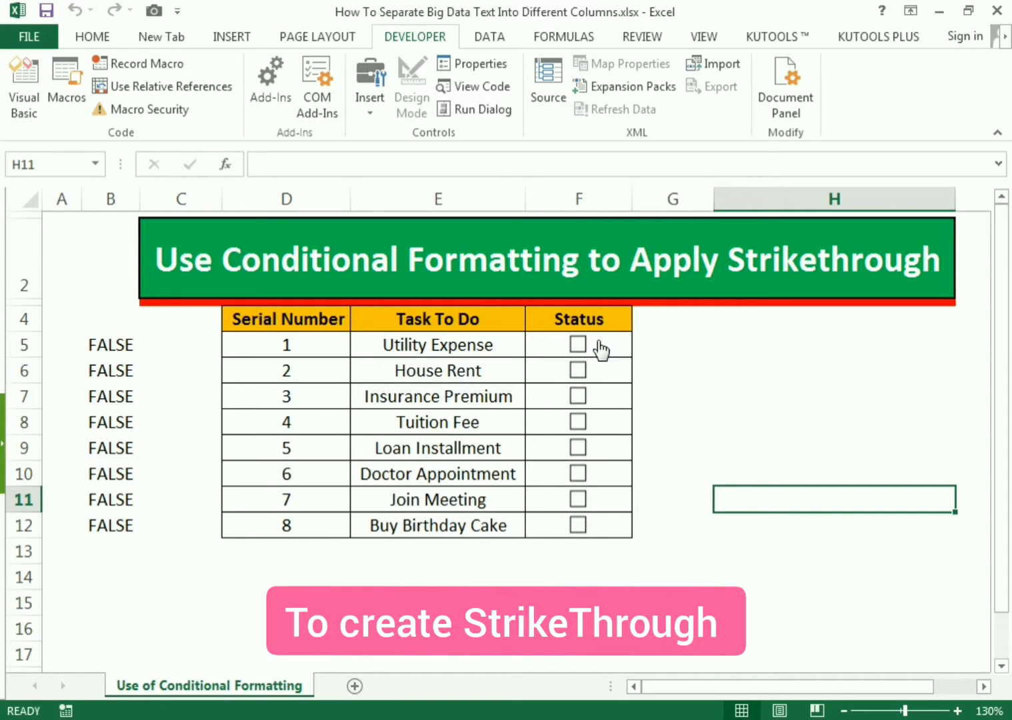
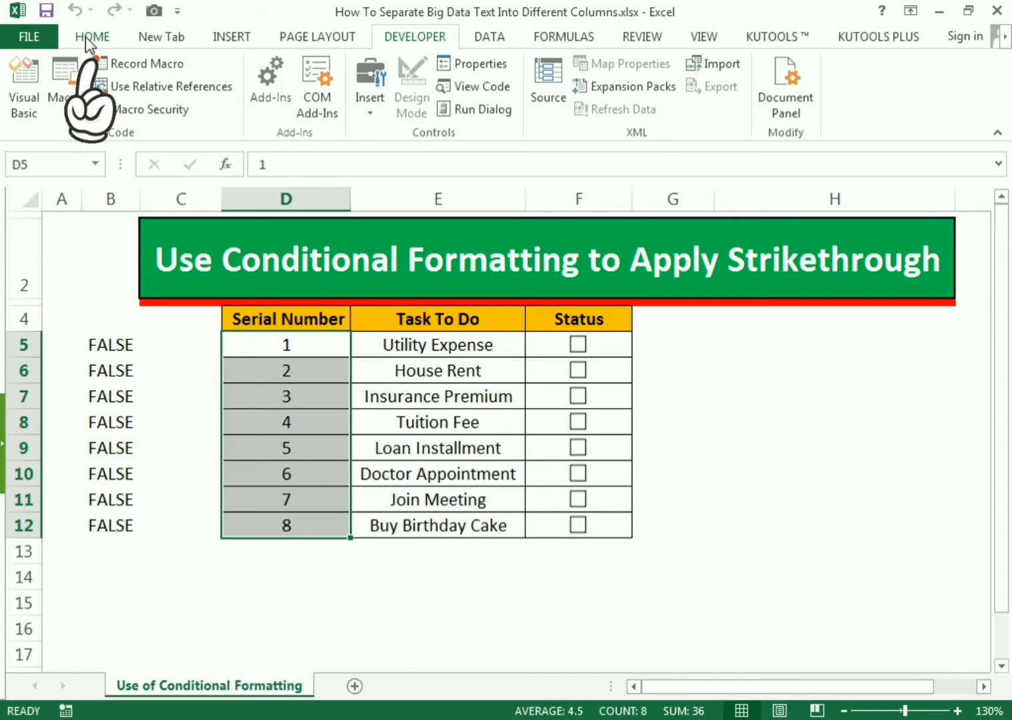
Step: Start a new conditional formatting rule for the Serial Number cells D5:D12 that uses a formula to determine which cells to format
left_click(90, 38)
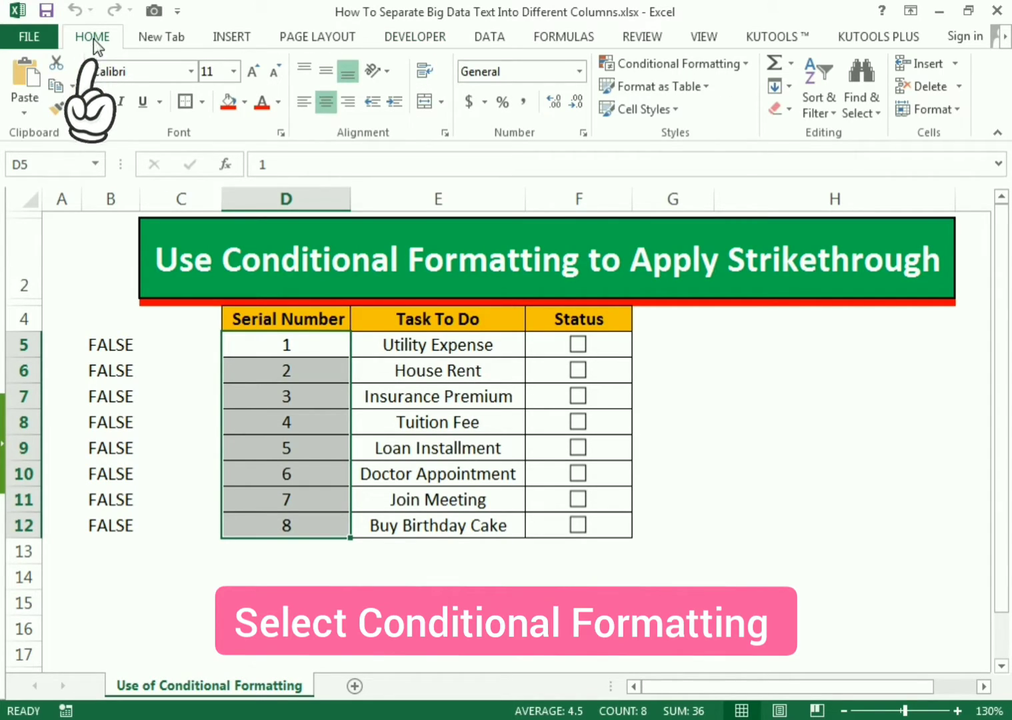
left_click(676, 66)
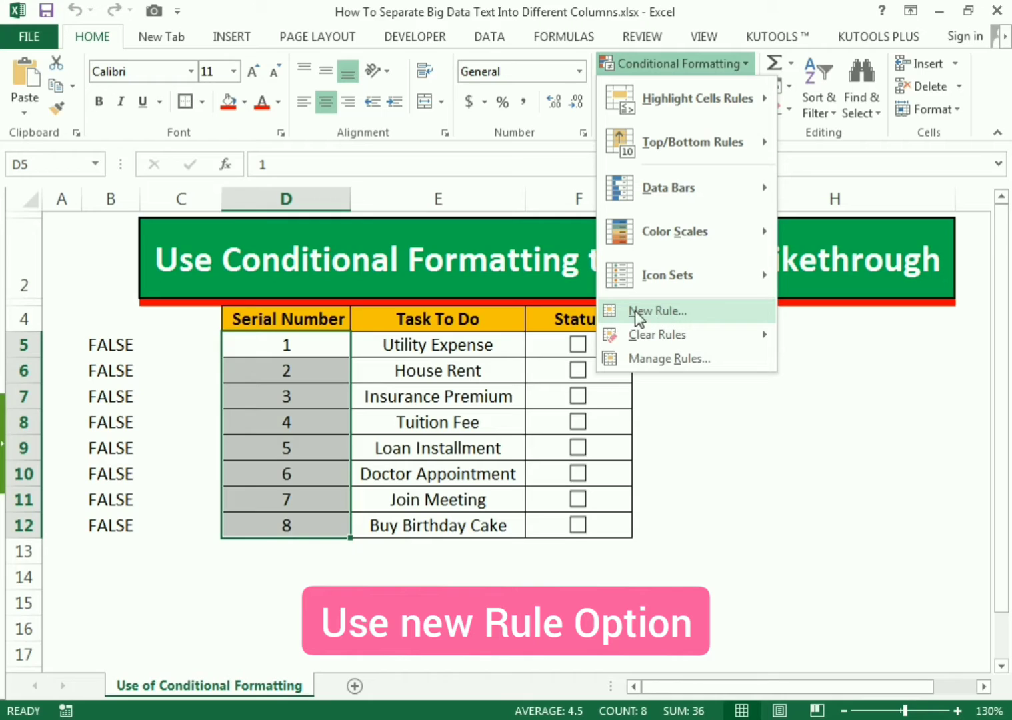
left_click(658, 311)
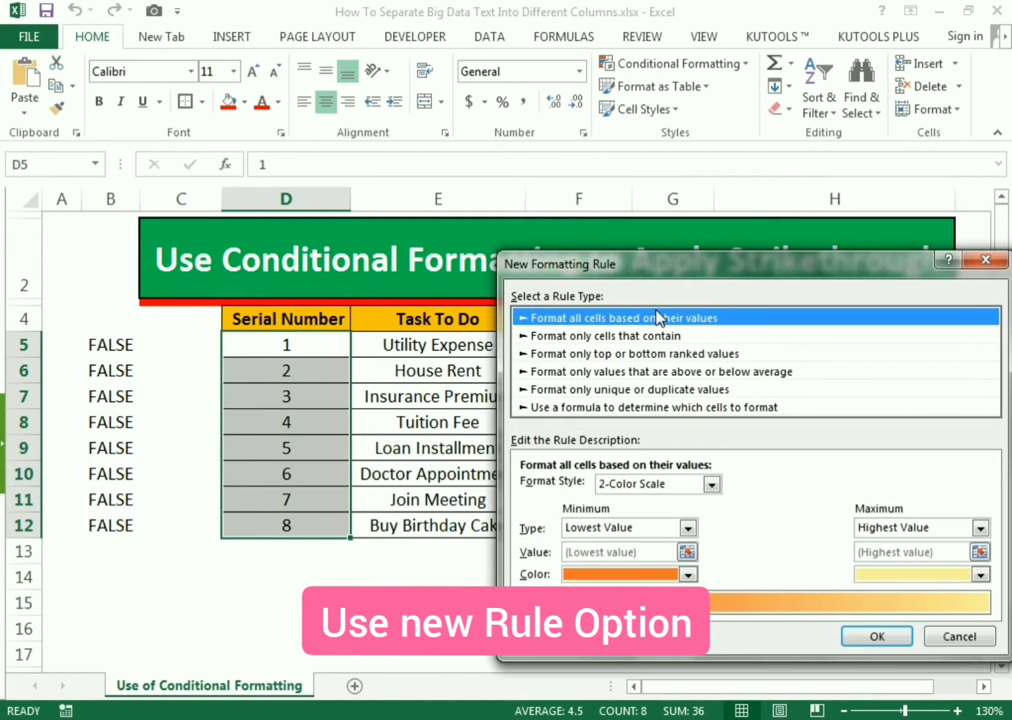
left_click_drag(621, 267, 608, 235)
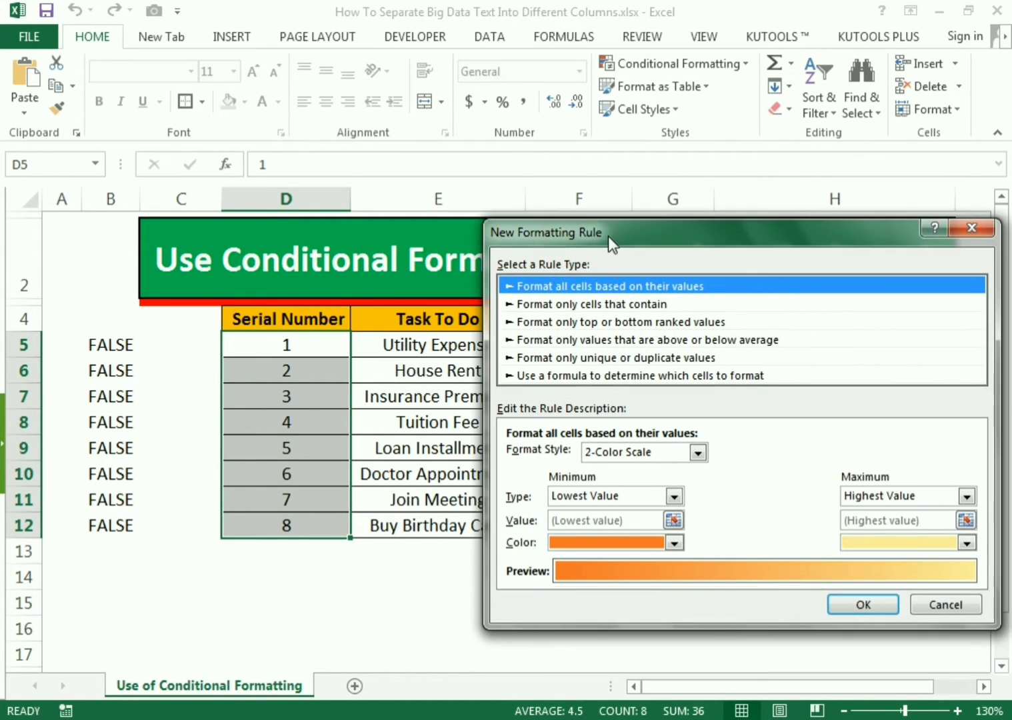
left_click(573, 374)
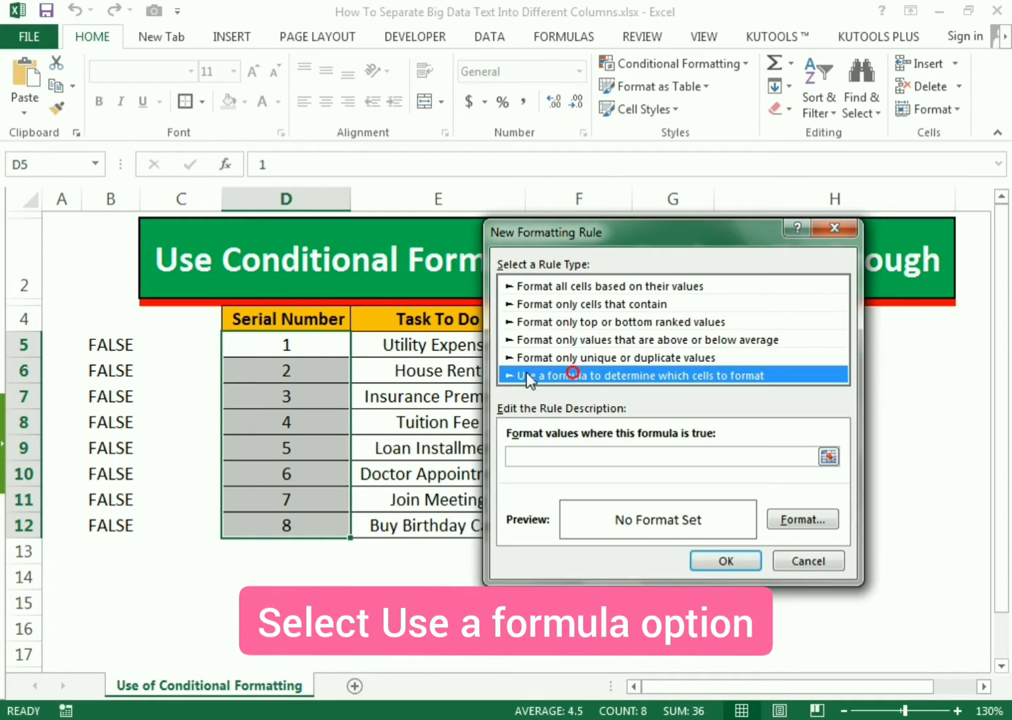
Step: Enter =IF(B5=TRUE,TRUE,FALSE) as the rule's formula, with a relative reference to cell B5
left_click(630, 453)
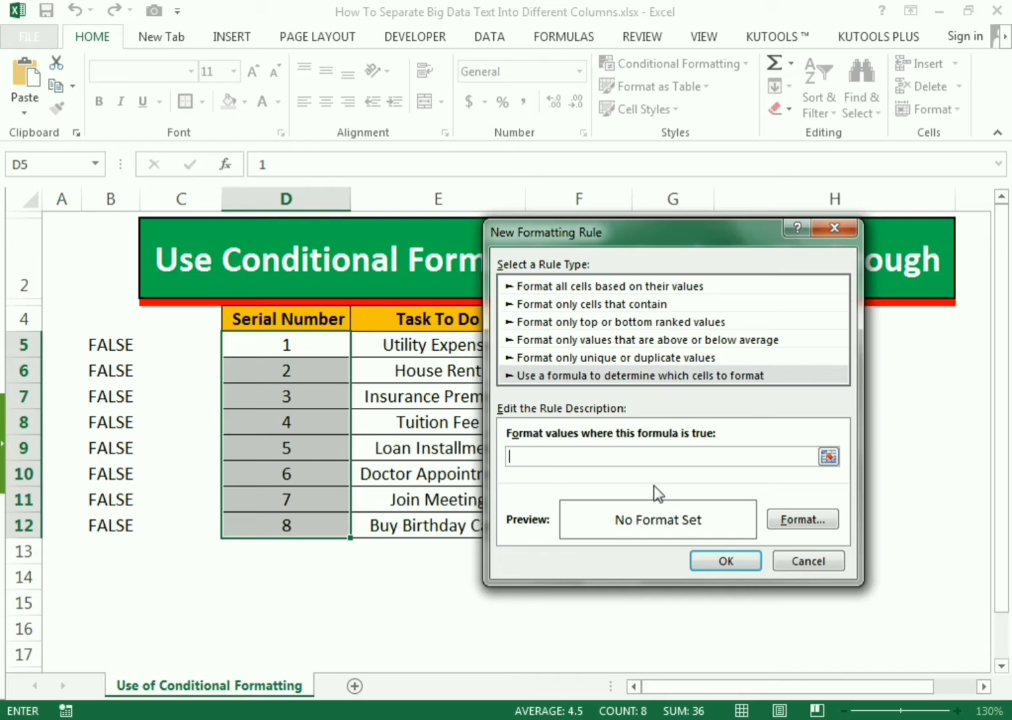
type("=I")
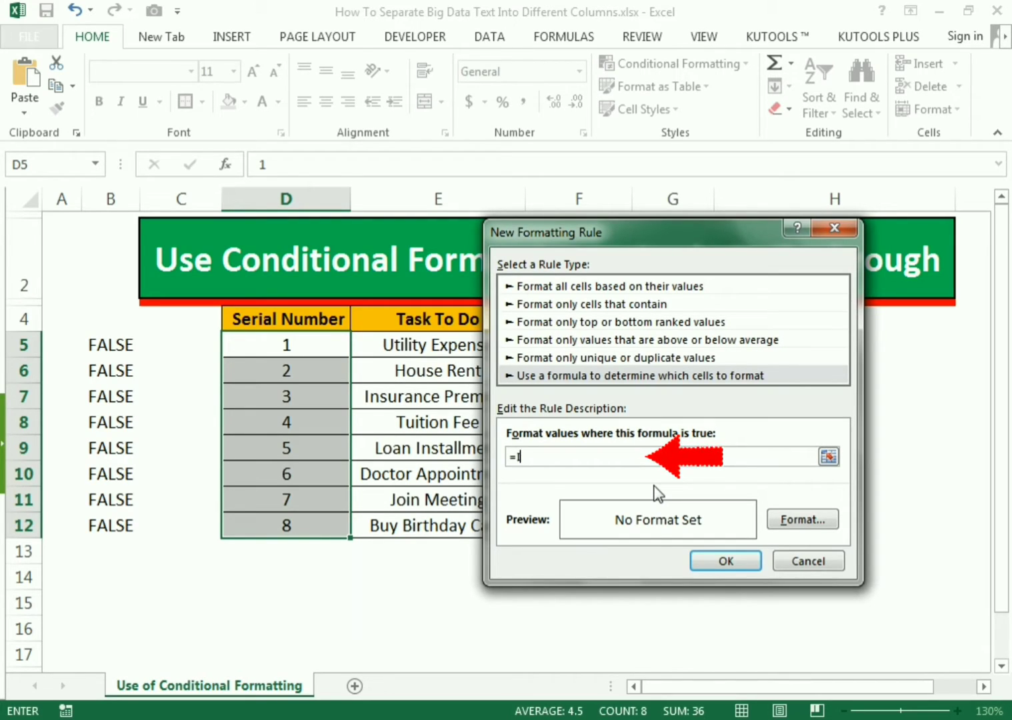
type("F(")
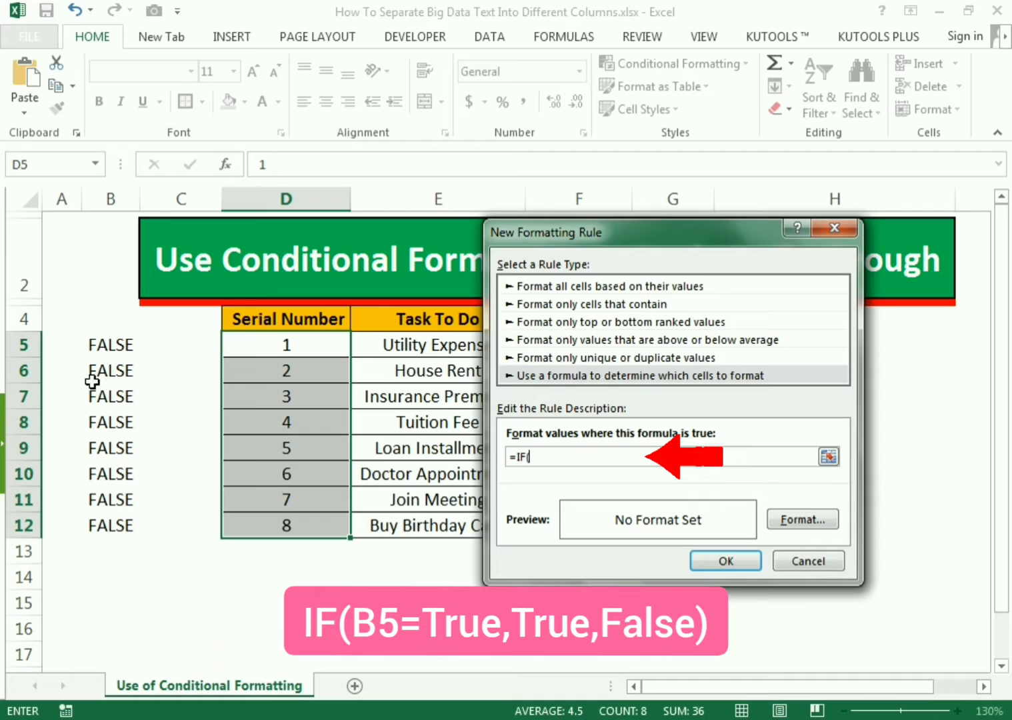
left_click(100, 344)
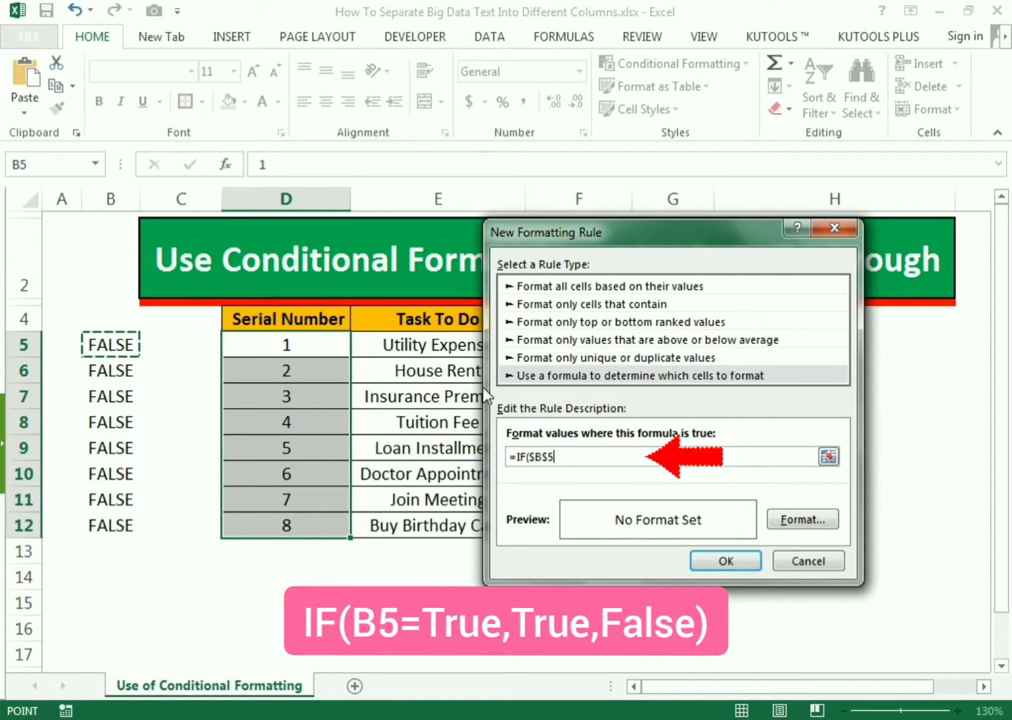
left_click(547, 456)
key("BackSpace")
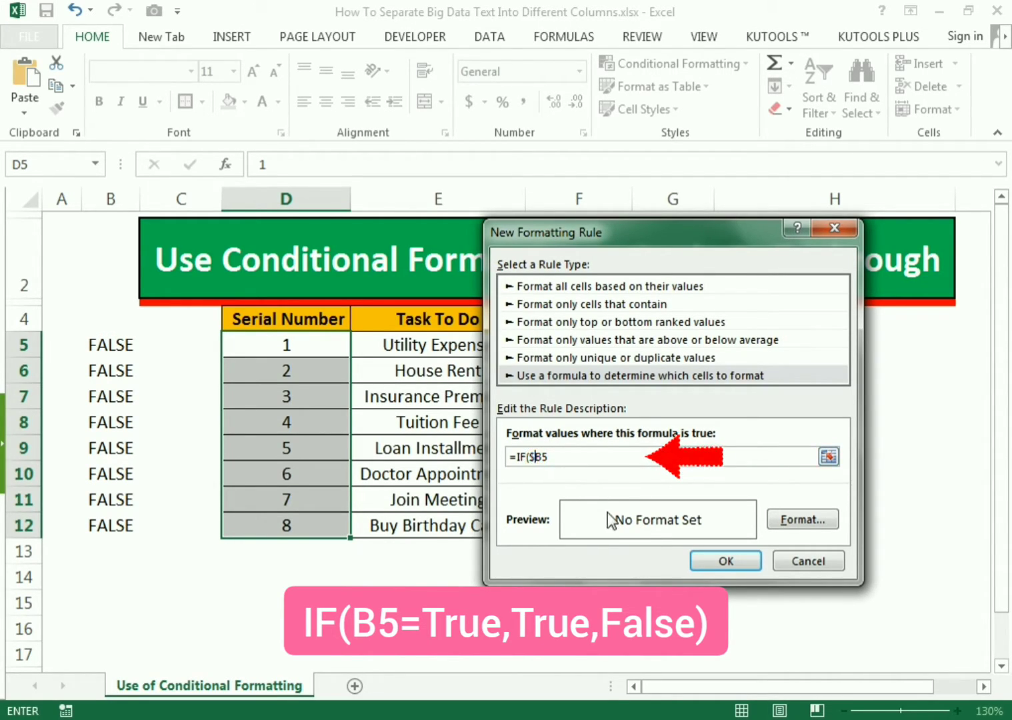
key("Left")
key("Left")
key("BackSpace")
left_click(634, 456)
type("=TRUE,TRUE,")
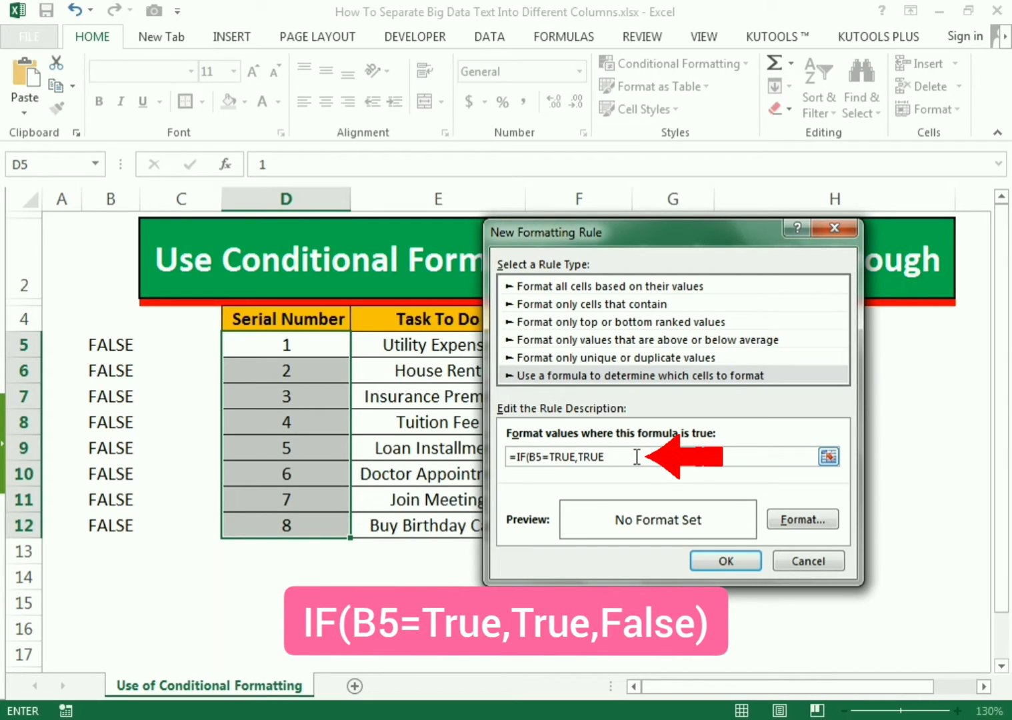
type("FALSE)")
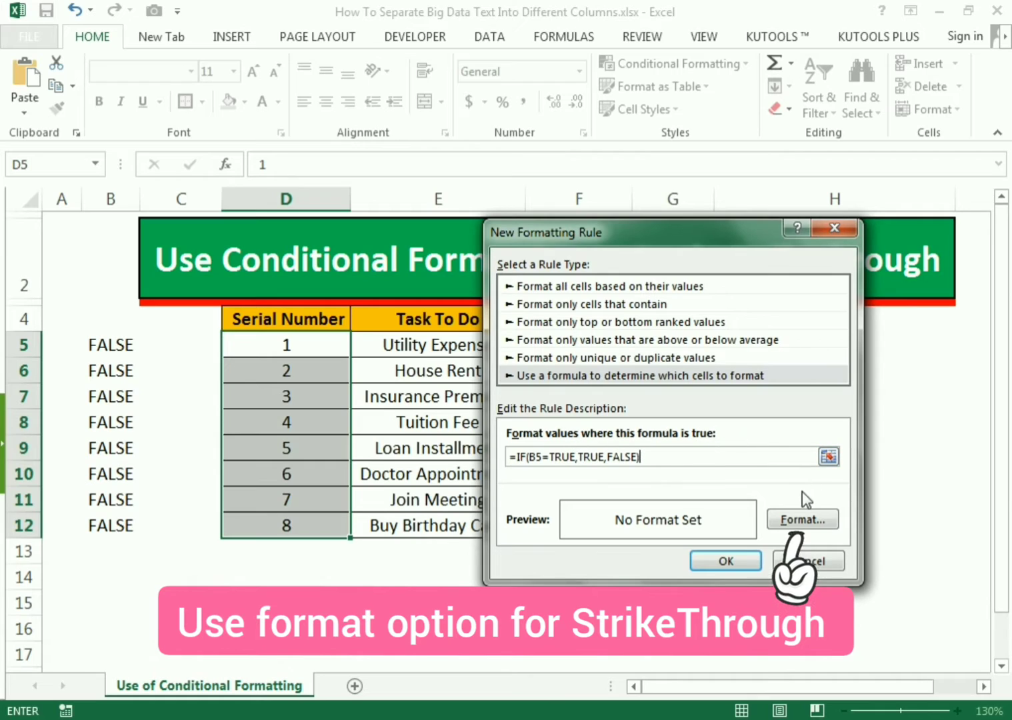
Step: Set the Serial Number rule's font format to italic with strikethrough
left_click(784, 517)
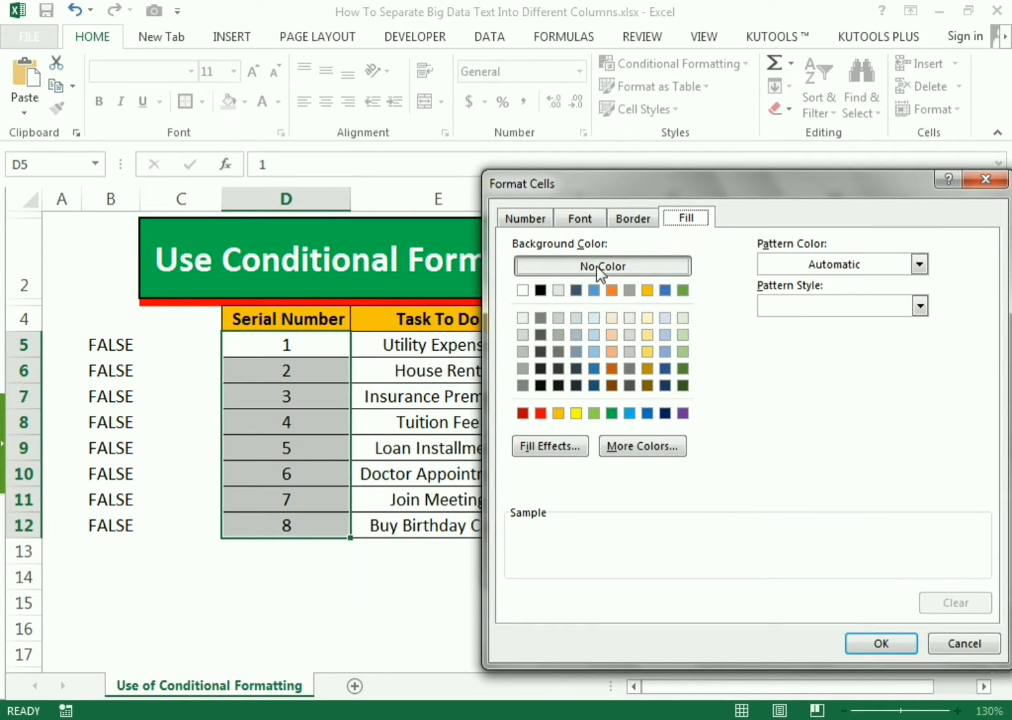
left_click(585, 218)
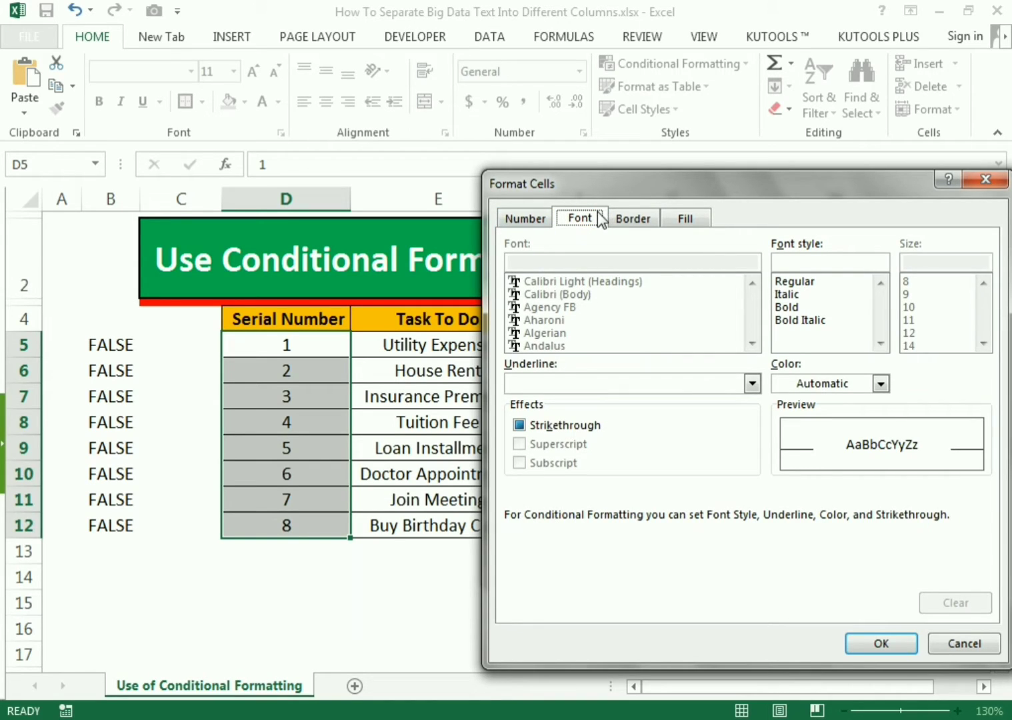
left_click(520, 423)
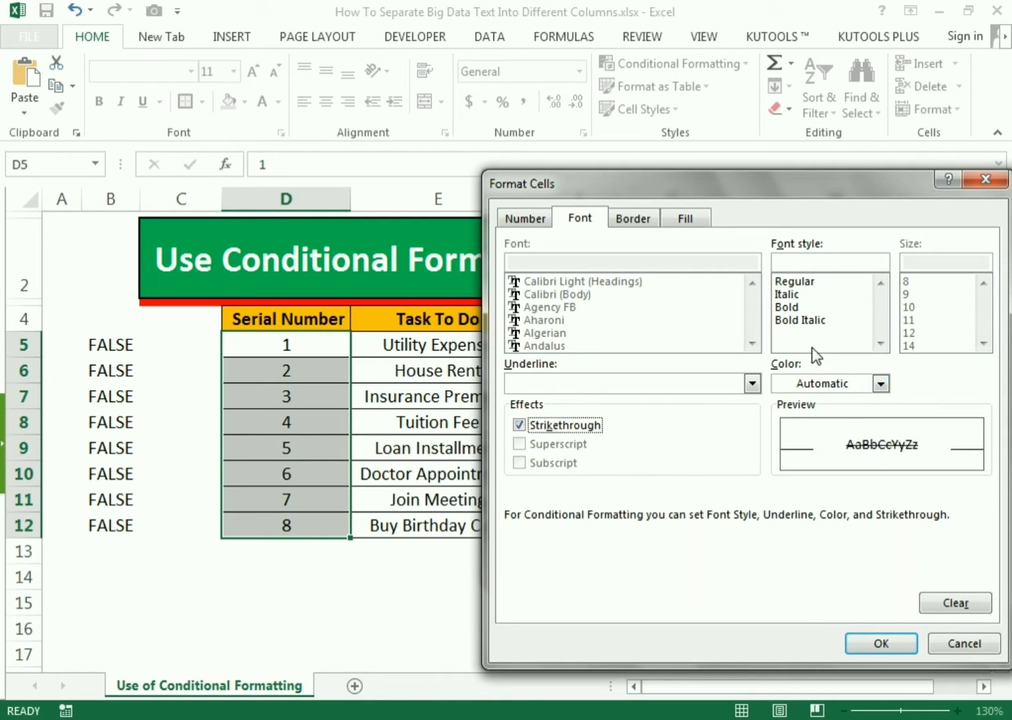
left_click(790, 295)
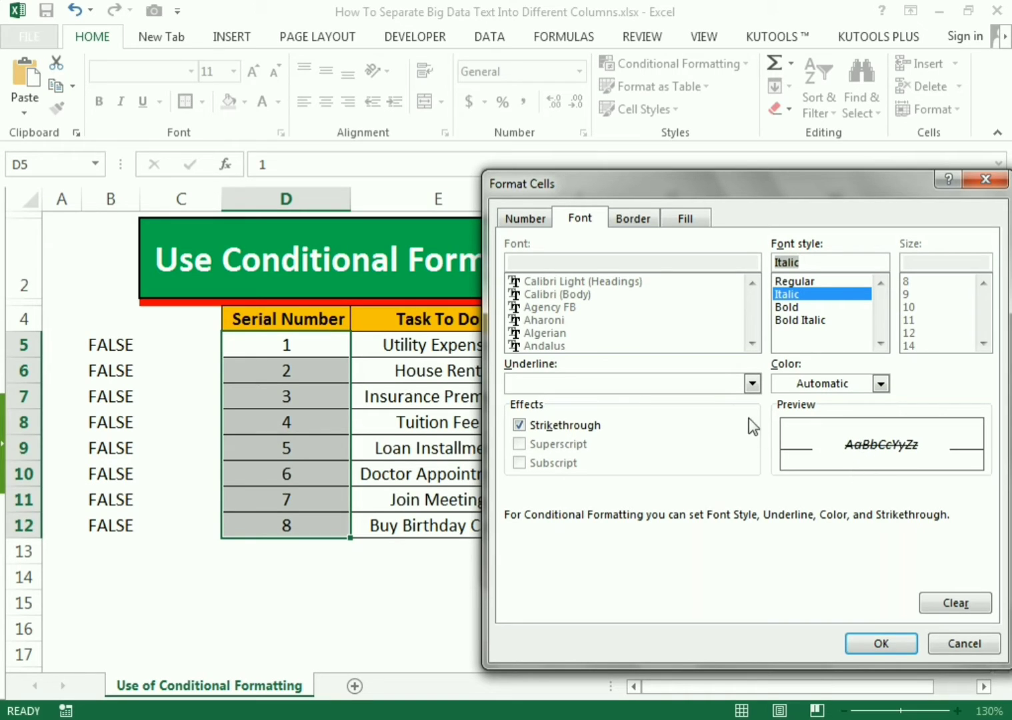
Step: Add a light yellow background fill to the rule's format and apply the finished rule to the Serial Number cells
left_click(650, 219)
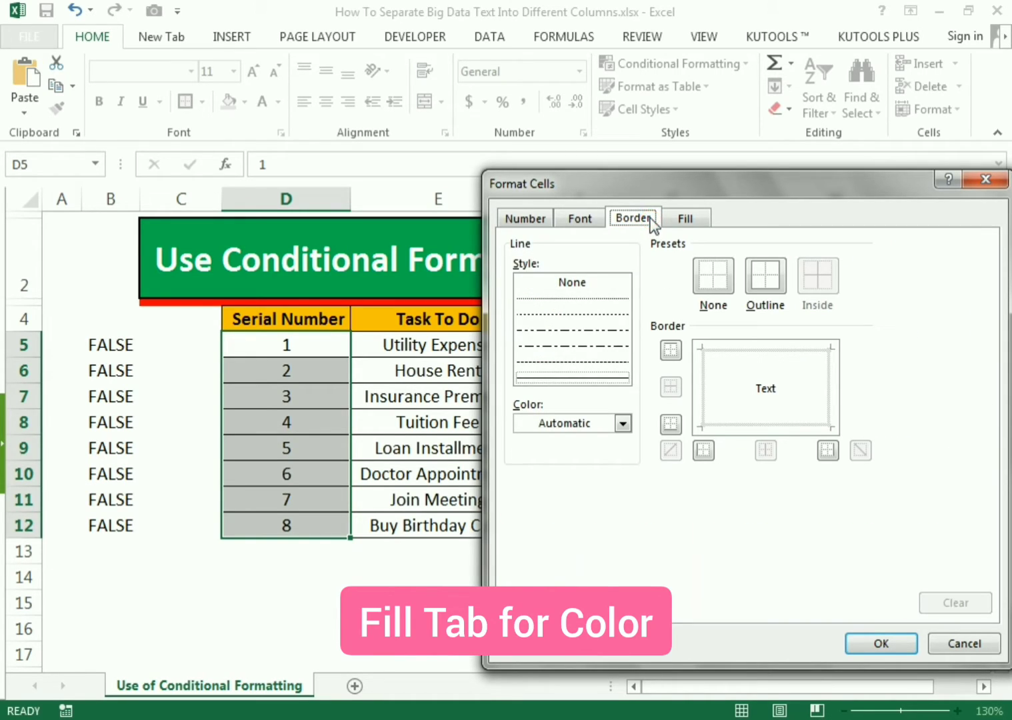
left_click(682, 219)
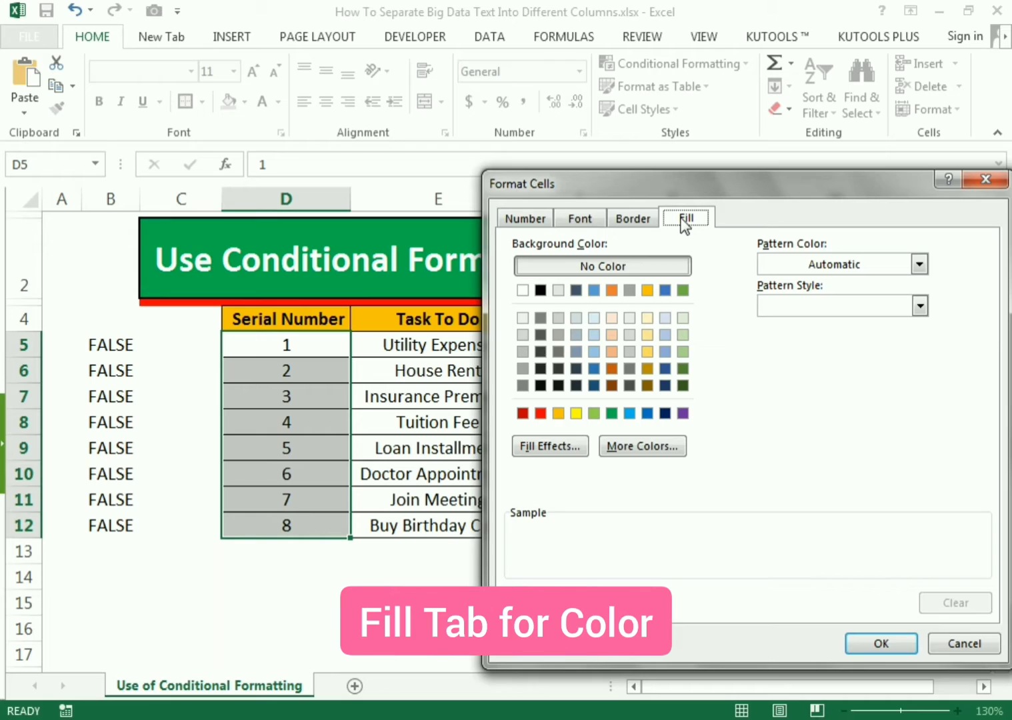
left_click(648, 318)
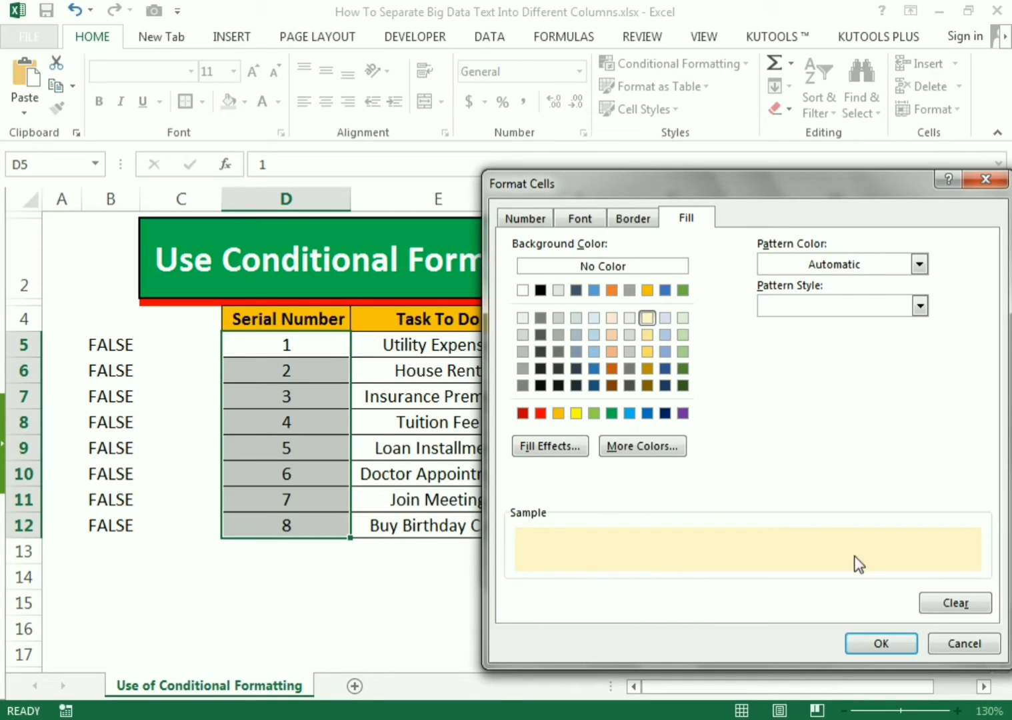
left_click(876, 644)
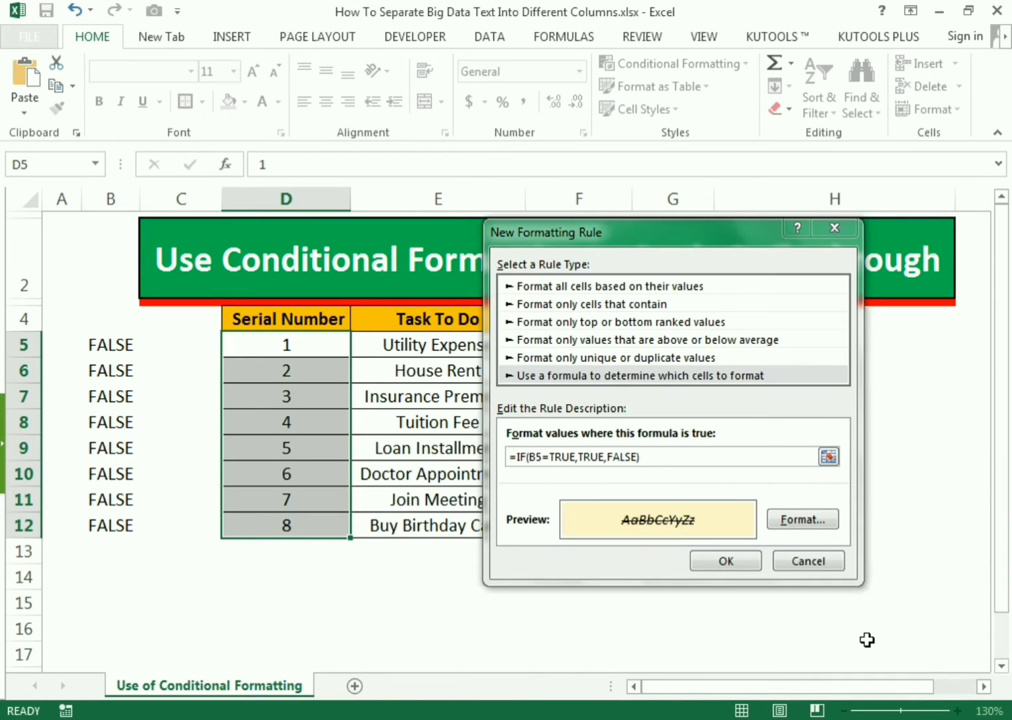
left_click(713, 561)
left_click(702, 533)
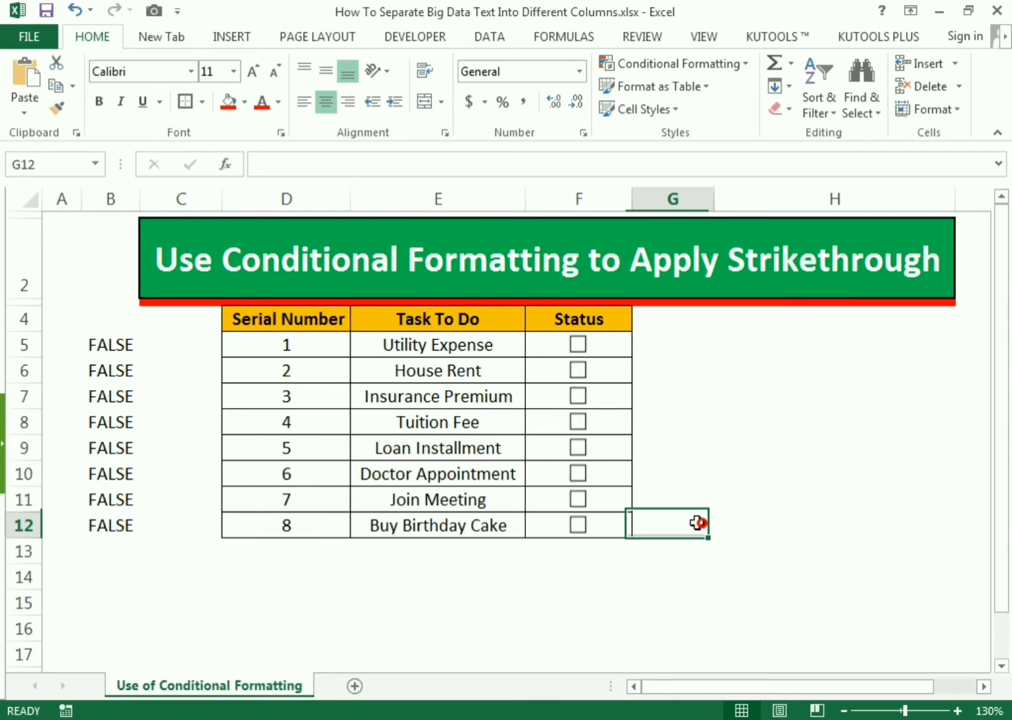
Step: Test the Serial Number rule by ticking and clearing Utility Expense, House Rent and Insurance Premium one after another
left_click(580, 348)
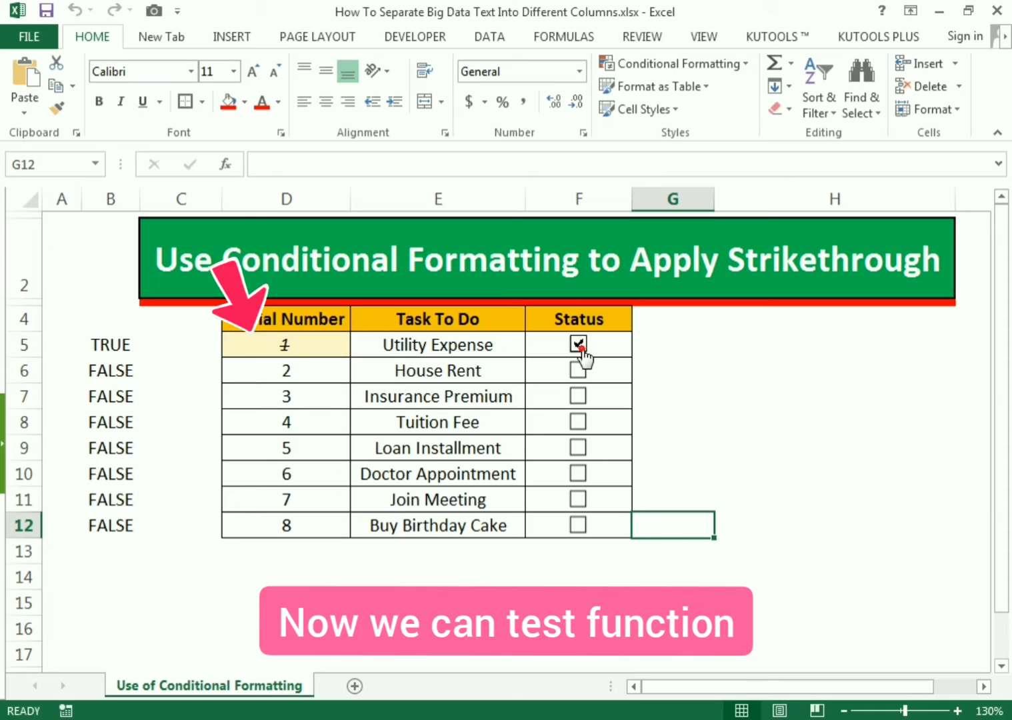
left_click(578, 345)
left_click(577, 371)
left_click(577, 369)
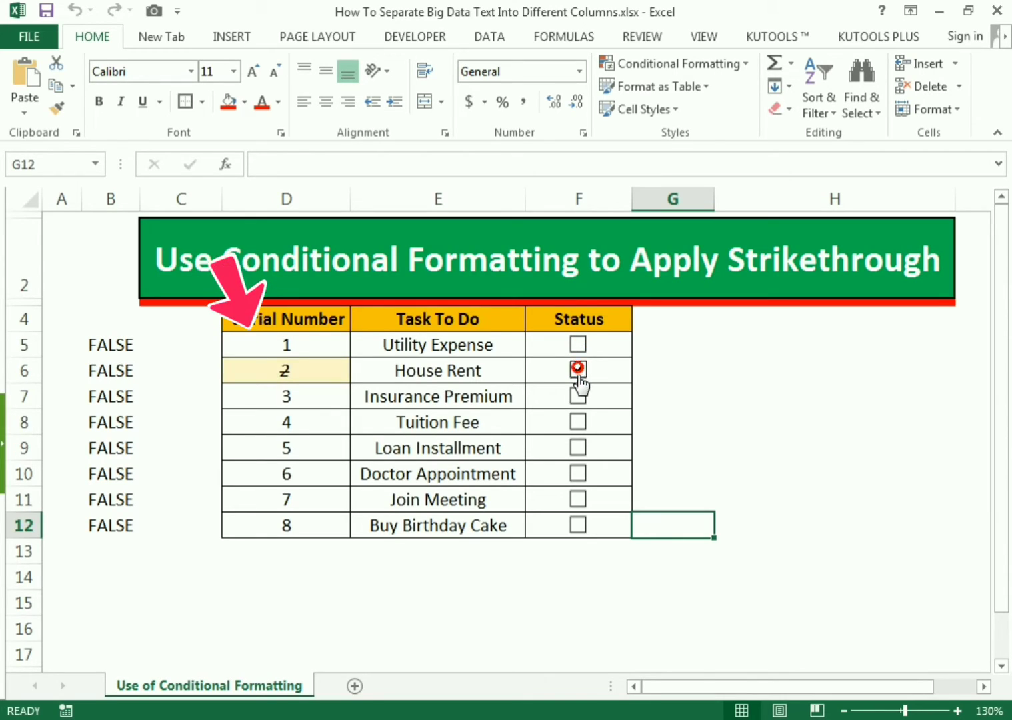
left_click(577, 399)
left_click(577, 403)
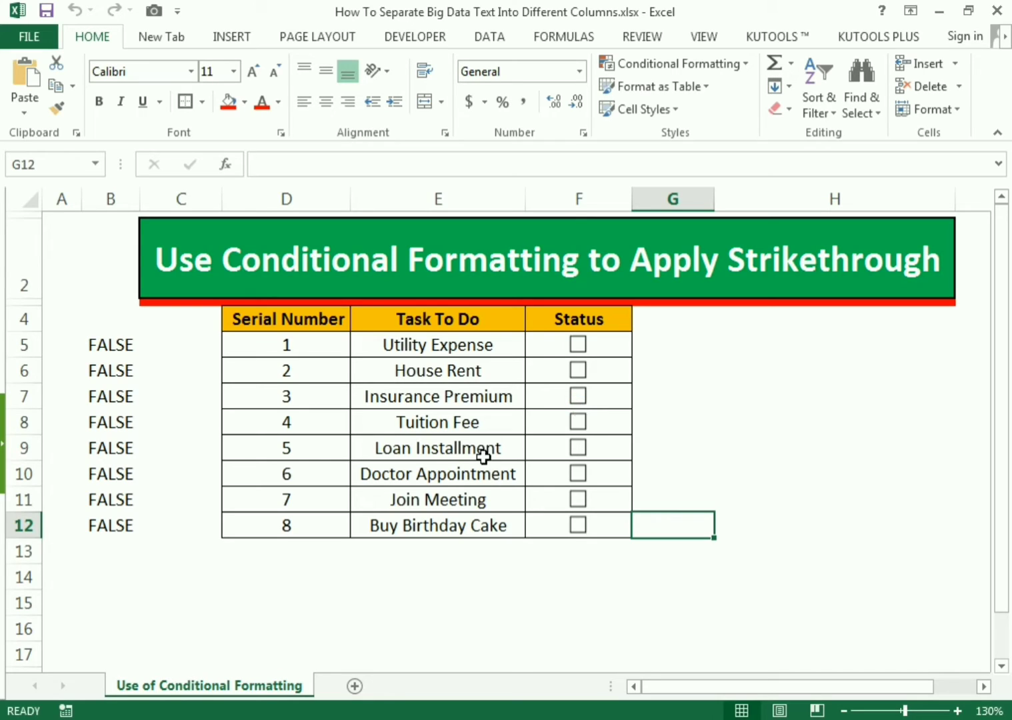
Step: Create a formula-based conditional formatting rule for the Task To Do cells E5:E12 with the formula =IF(B5=TRUE,TRUE,FALSE)
left_click(383, 346)
left_click_drag(383, 348, 384, 522)
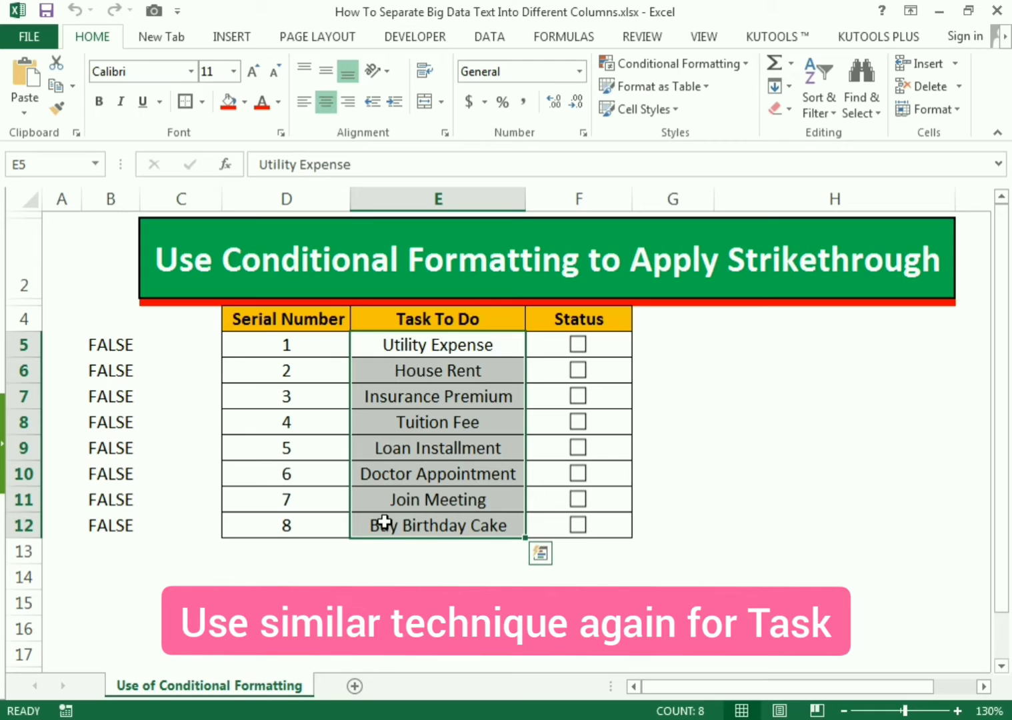
left_click(696, 66)
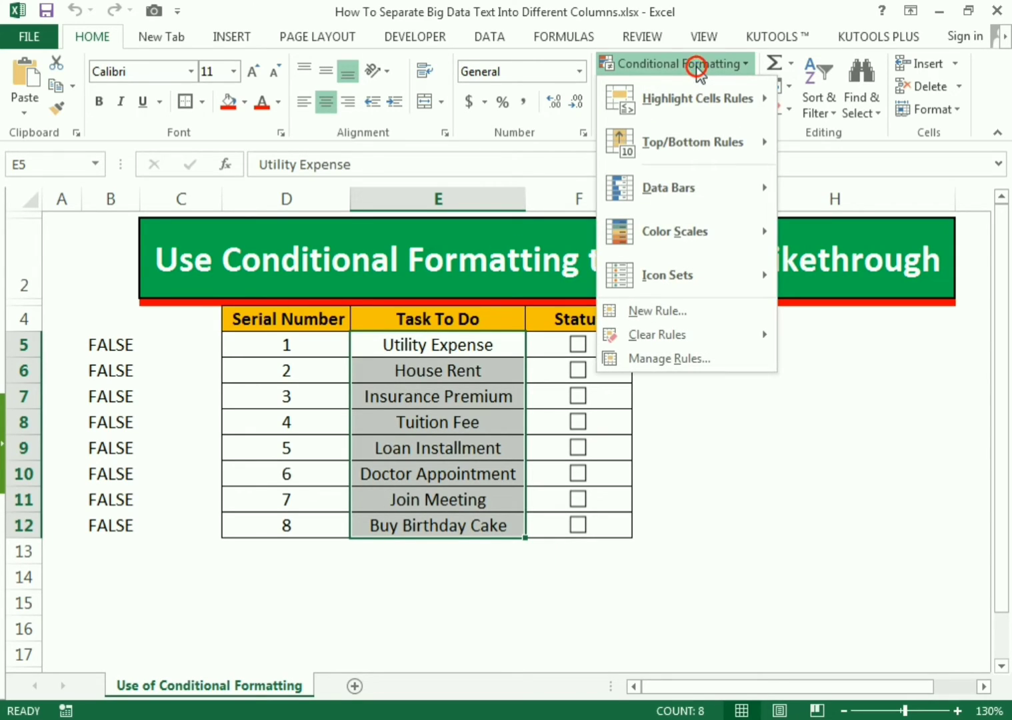
left_click(640, 312)
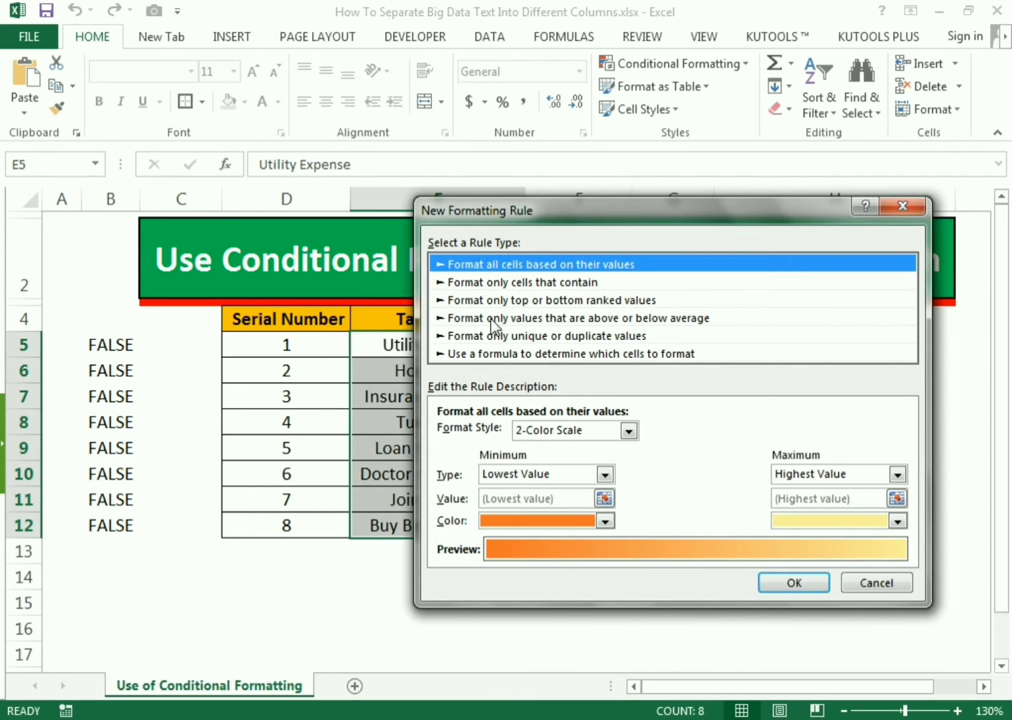
left_click(478, 354)
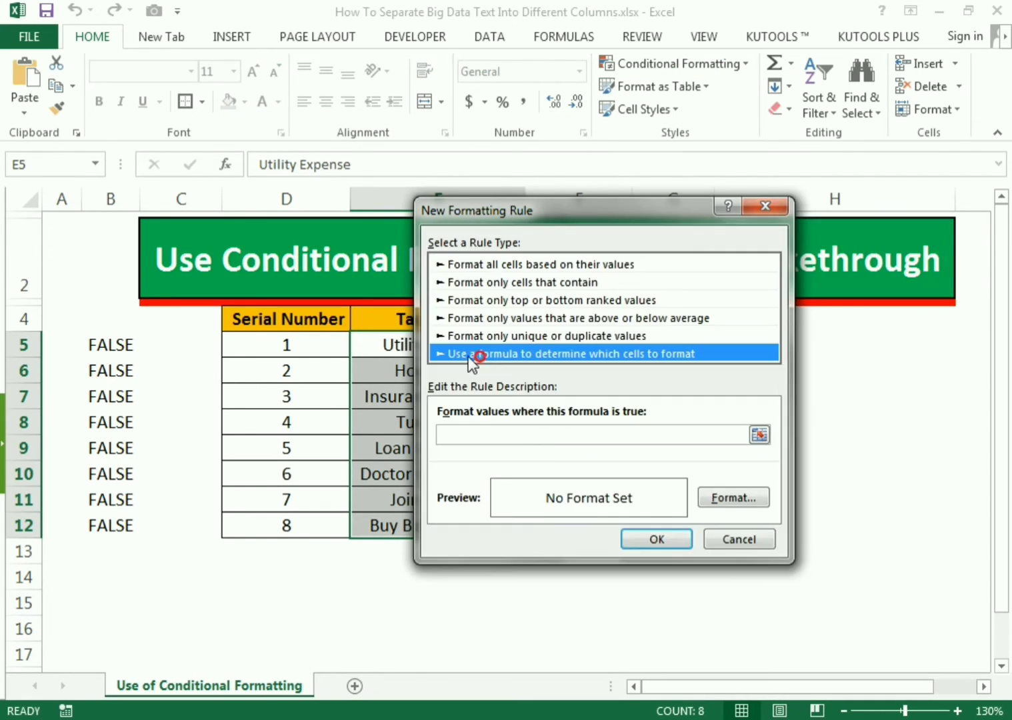
left_click(525, 437)
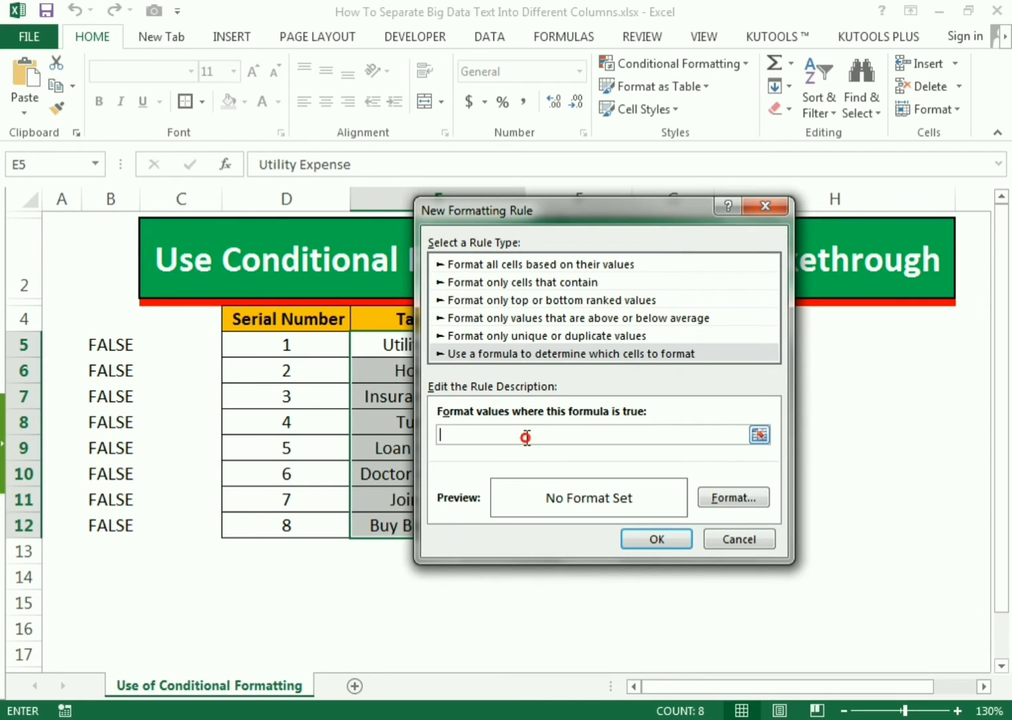
left_click_drag(534, 214, 607, 212)
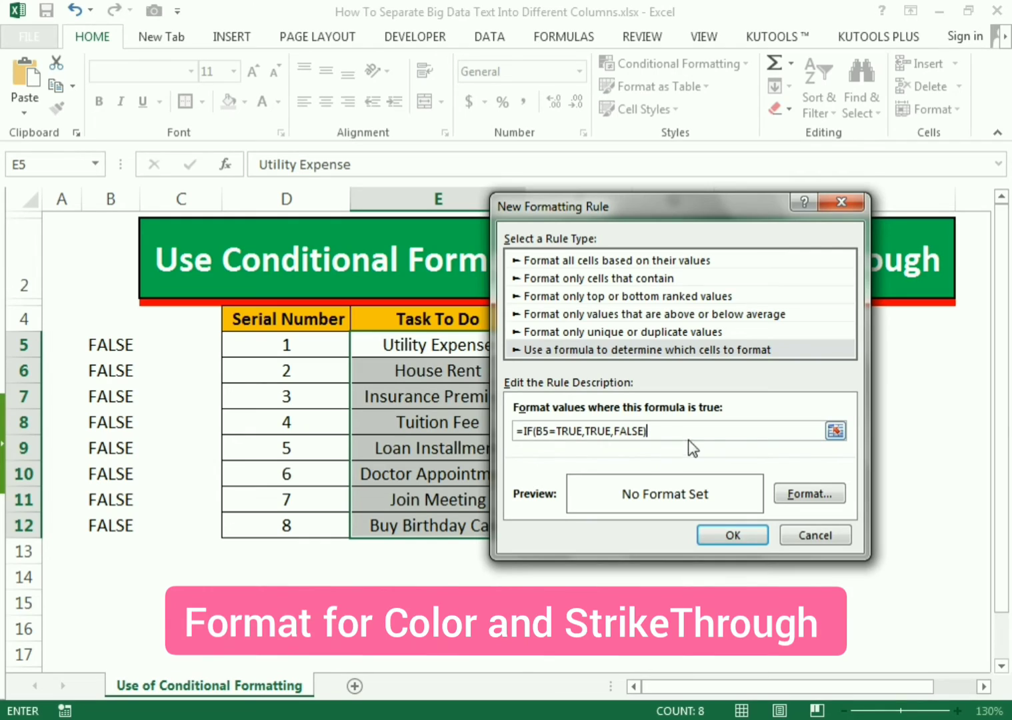
Step: Format the Task To Do rule with a light yellow fill, italic font and strikethrough, and apply it
left_click(792, 496)
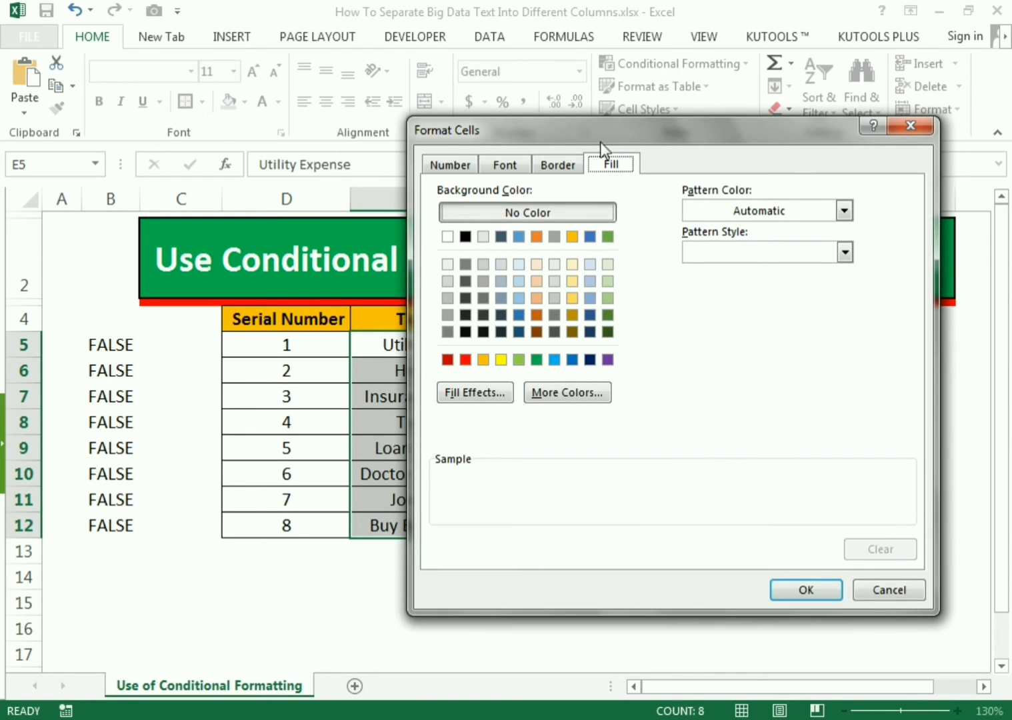
left_click(571, 264)
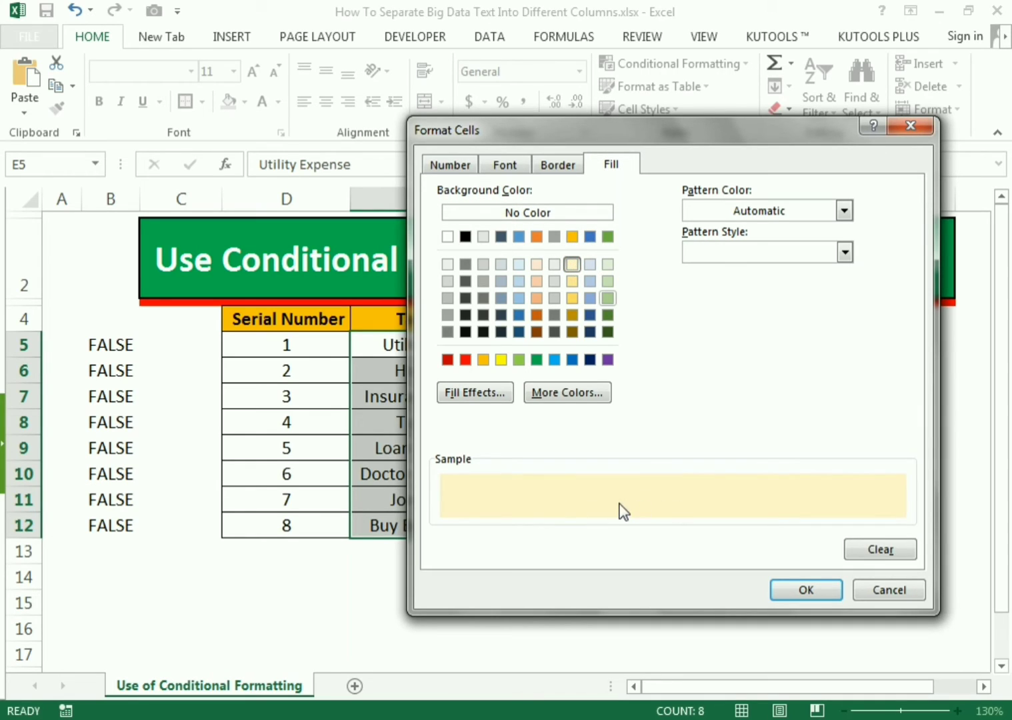
left_click(498, 164)
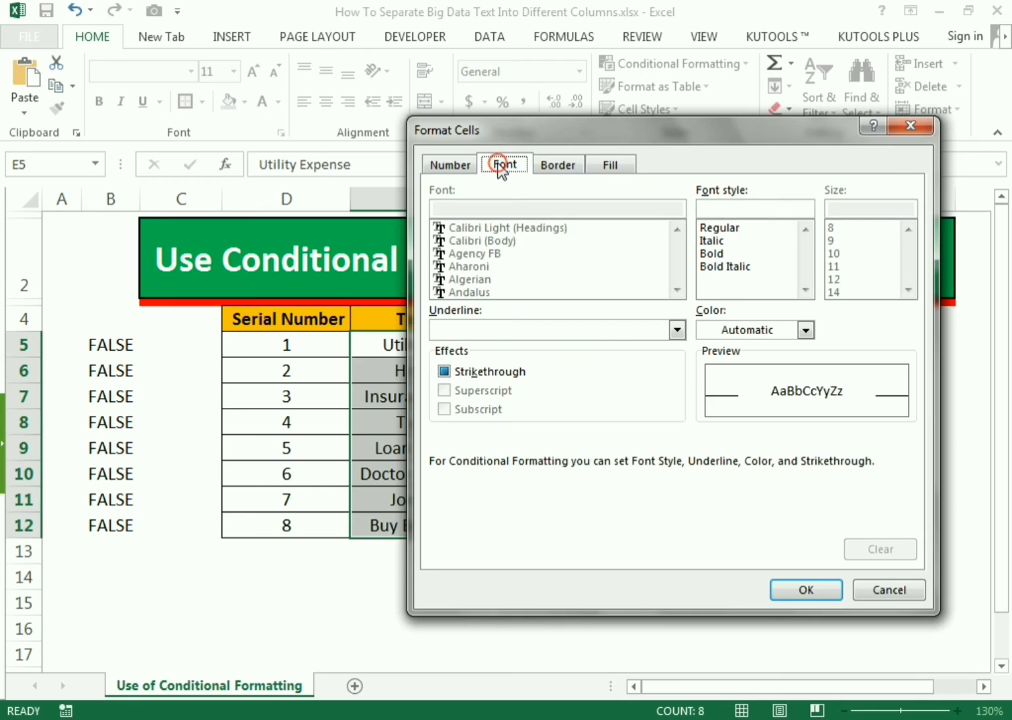
left_click(712, 241)
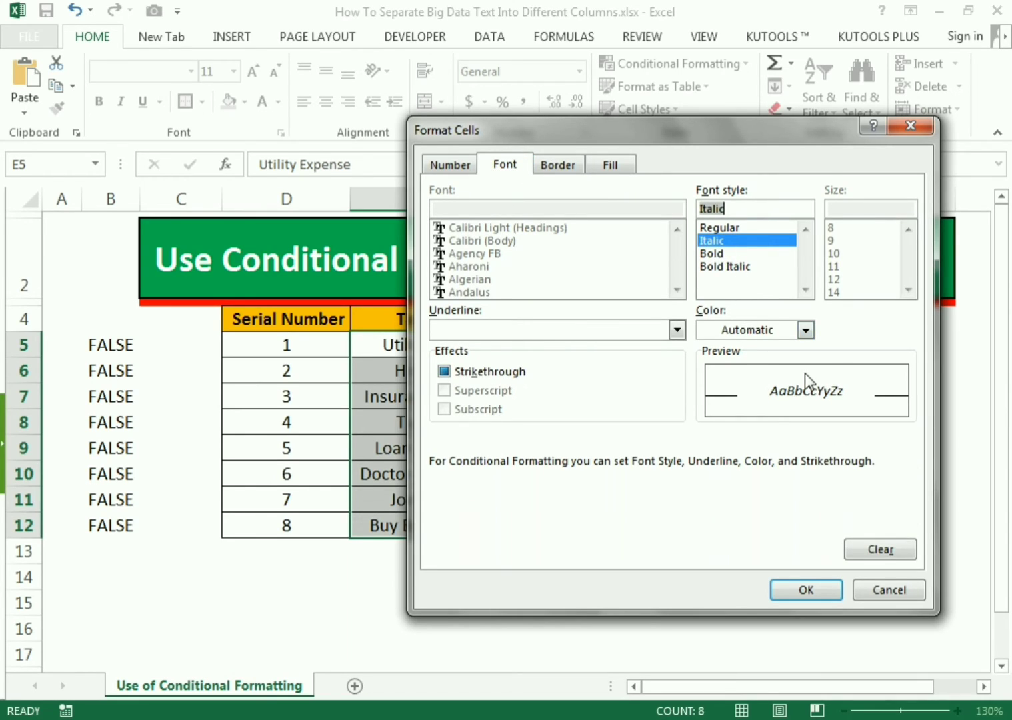
left_click(451, 380)
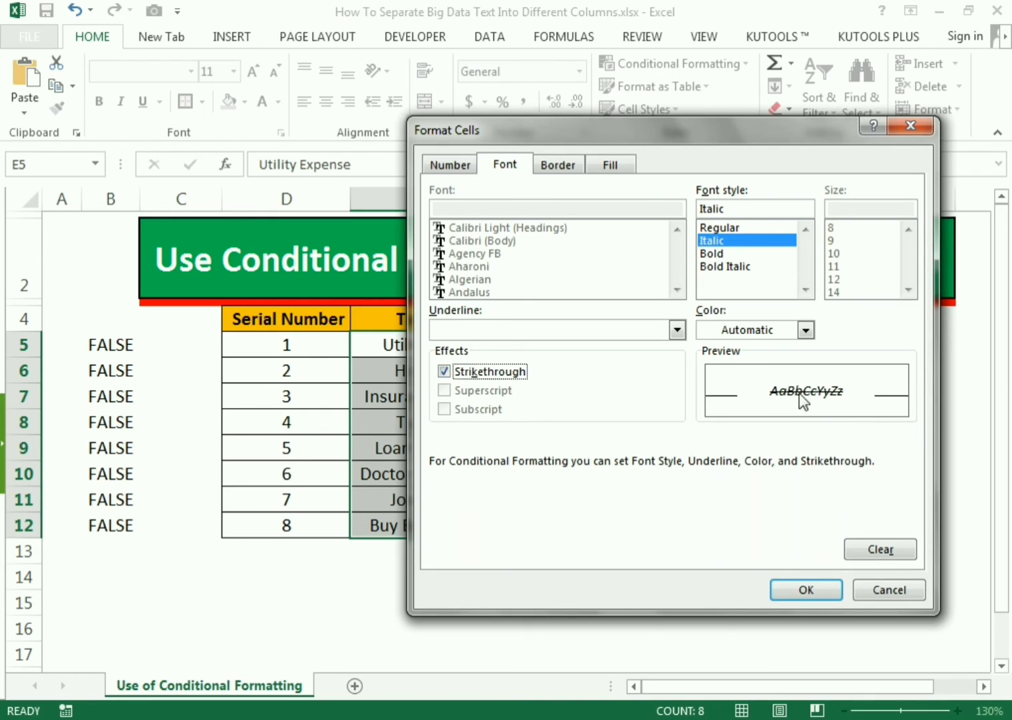
left_click(825, 586)
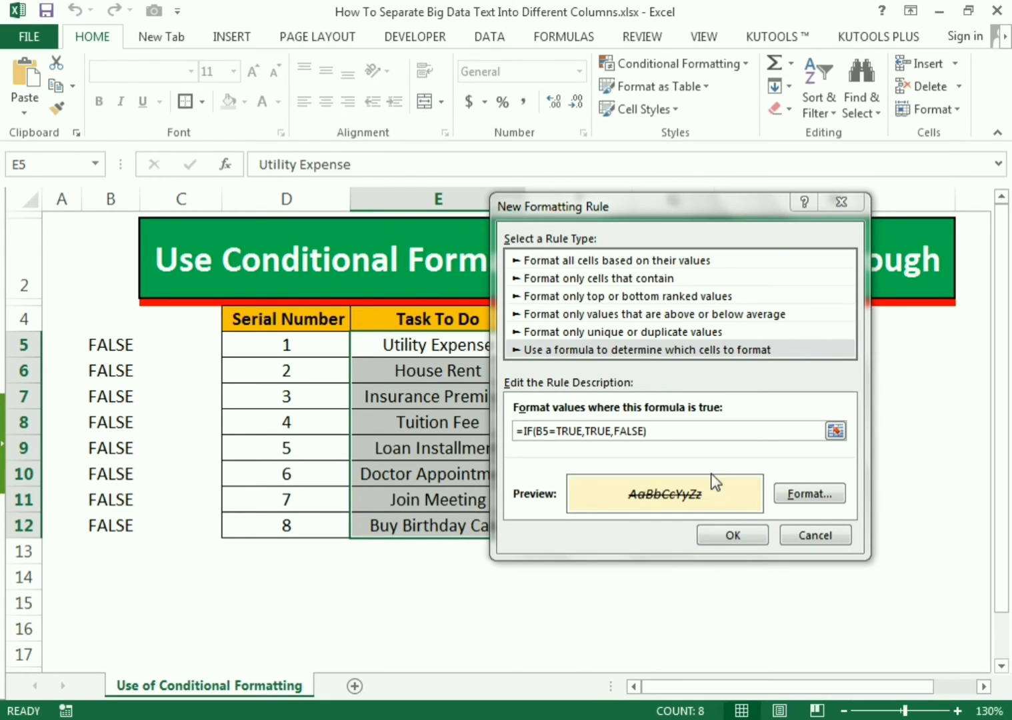
left_click(732, 534)
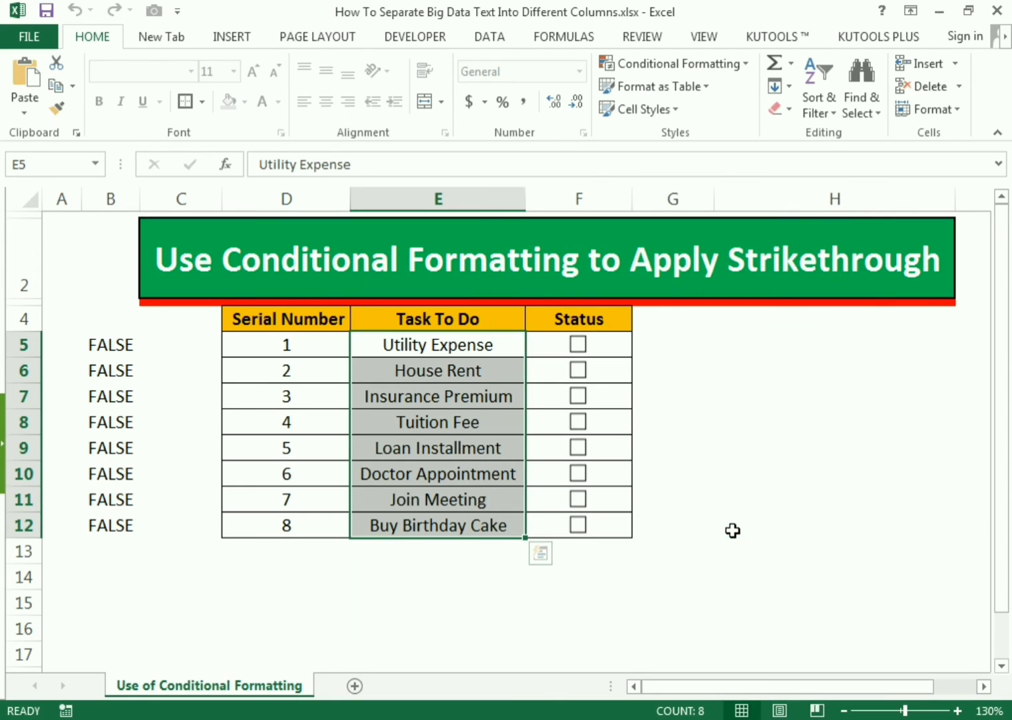
left_click(763, 479)
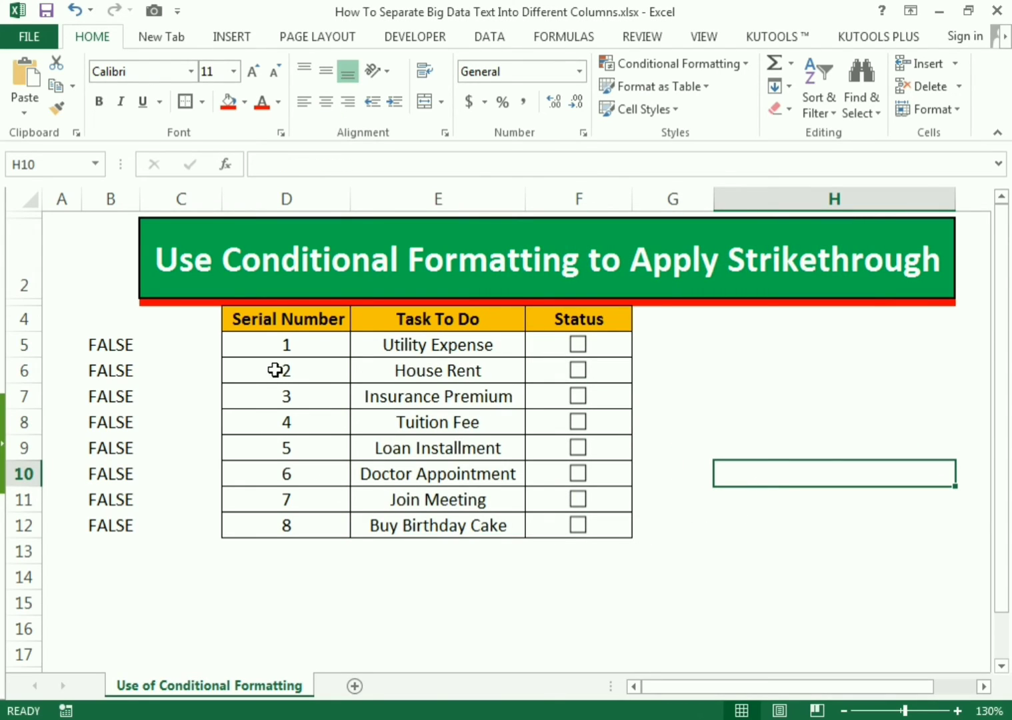
Step: Tick Utility Expense, House Rent, Doctor Appointment and Buy Birthday Cake, and tick and clear Insurance Premium to test both rules
left_click(577, 346)
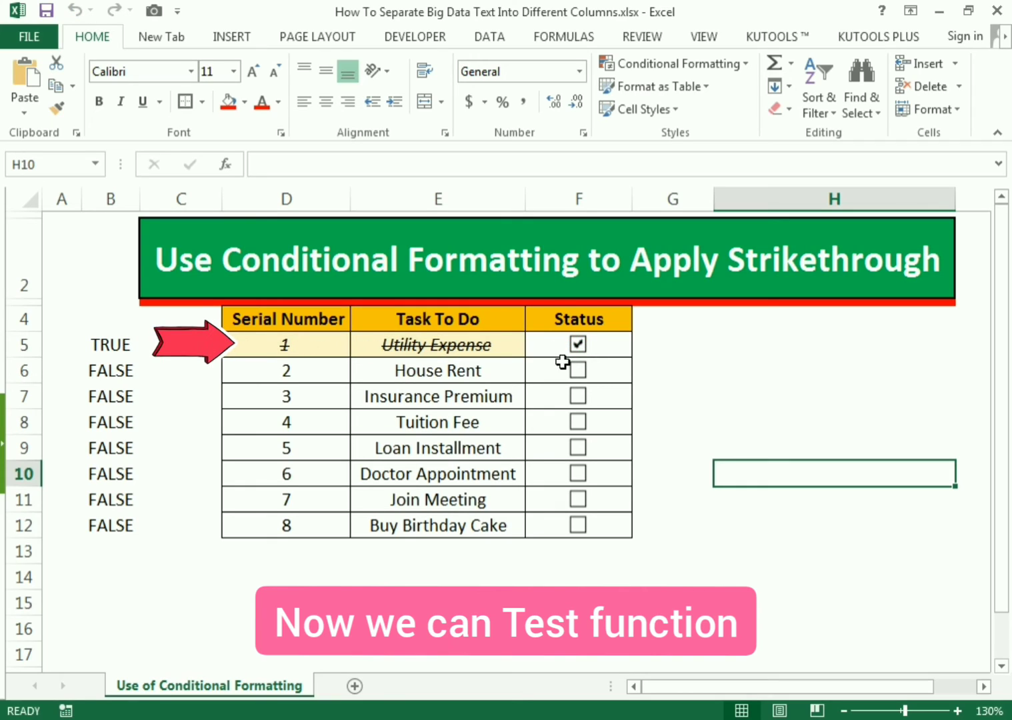
left_click(578, 371)
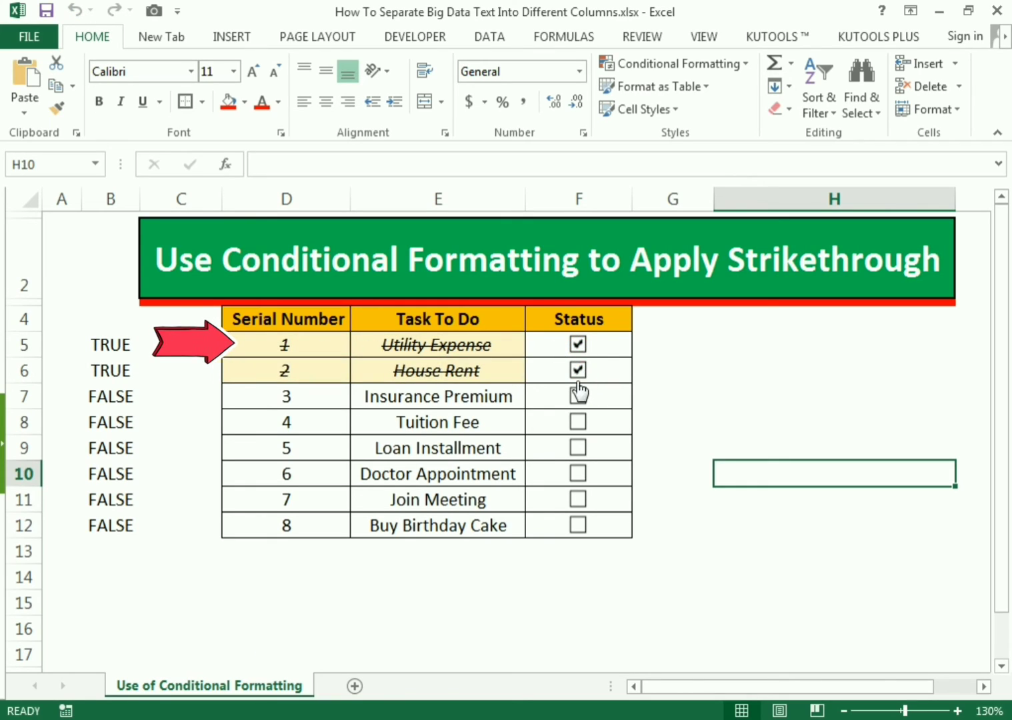
left_click(574, 398)
left_click(577, 399)
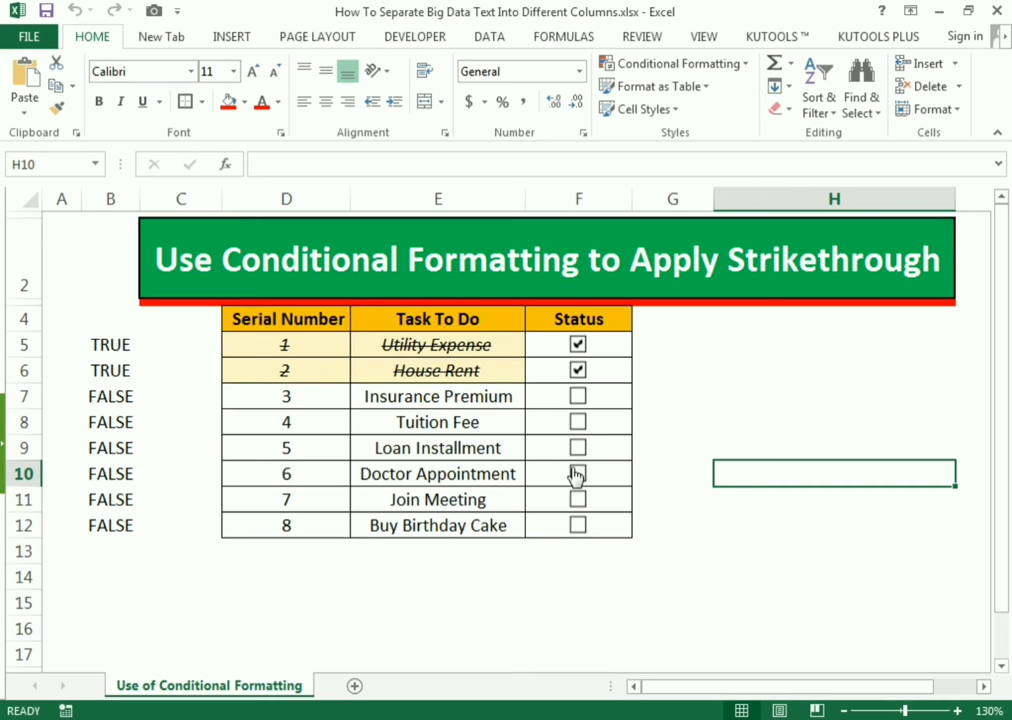
left_click(576, 474)
left_click(578, 525)
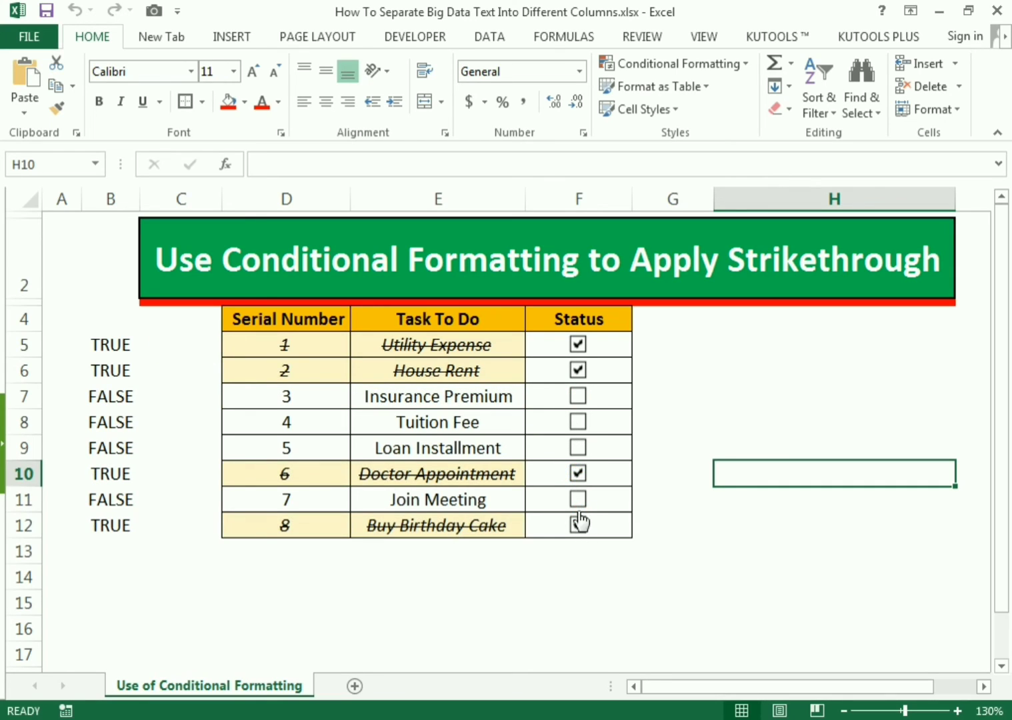
Step: Tick Join Meeting, clear Buy Birthday Cake, and tick and clear the Loan Installment and Tuition Fee check boxes
left_click(576, 500)
left_click(578, 525)
left_click(577, 448)
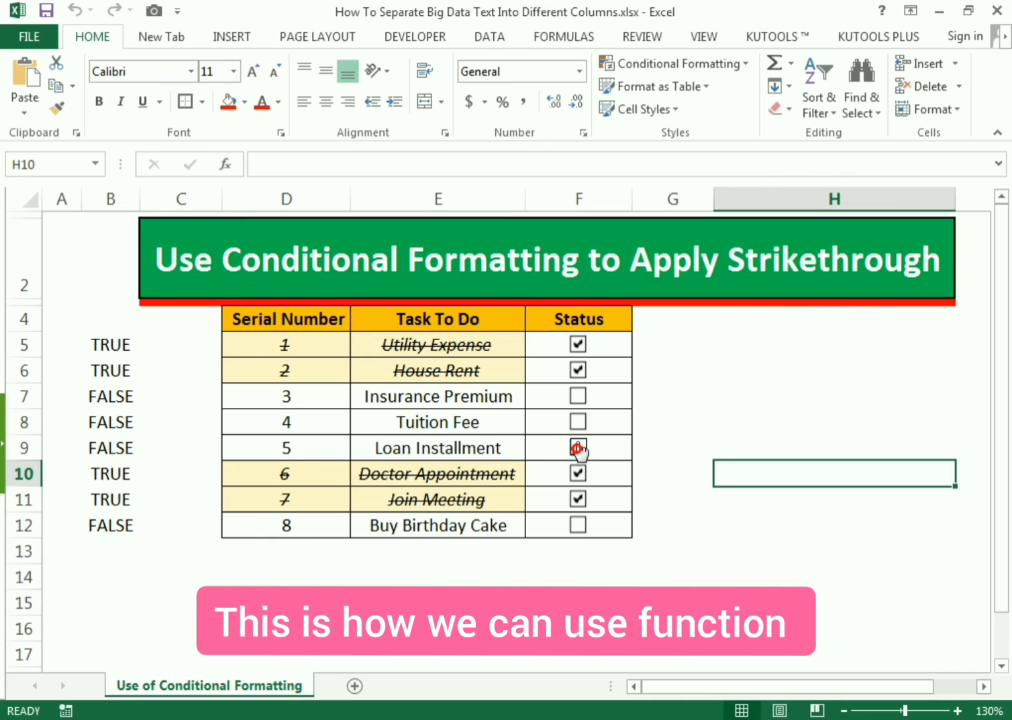
left_click(578, 422)
left_click(578, 420)
left_click(577, 448)
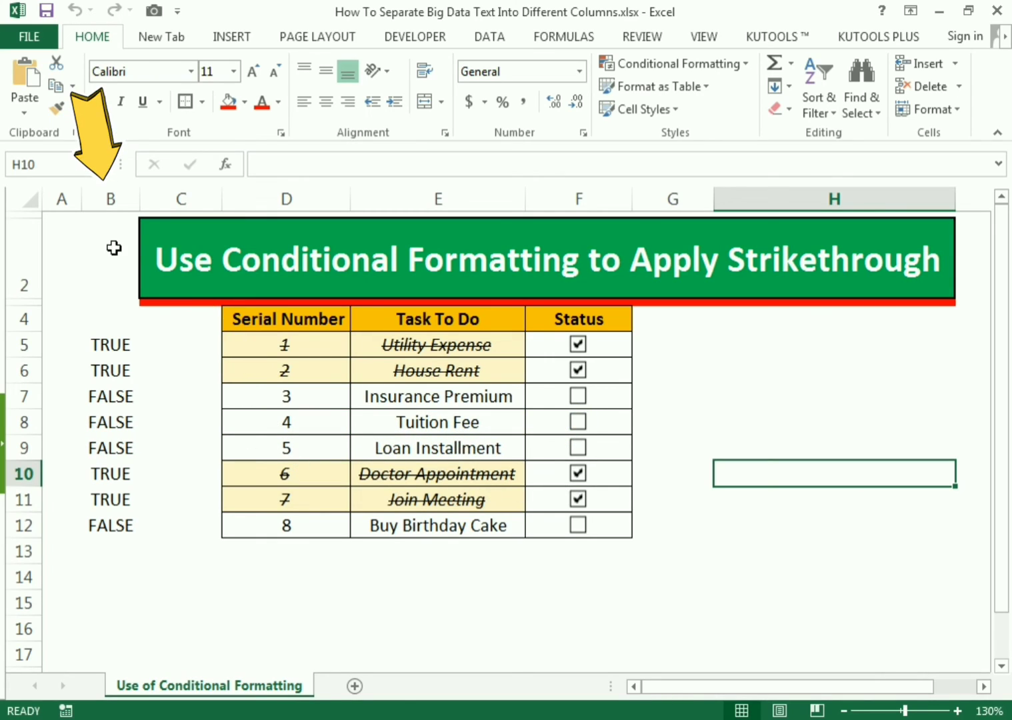
Step: Hide column B, which holds the linked TRUE/FALSE values
right_click(105, 200)
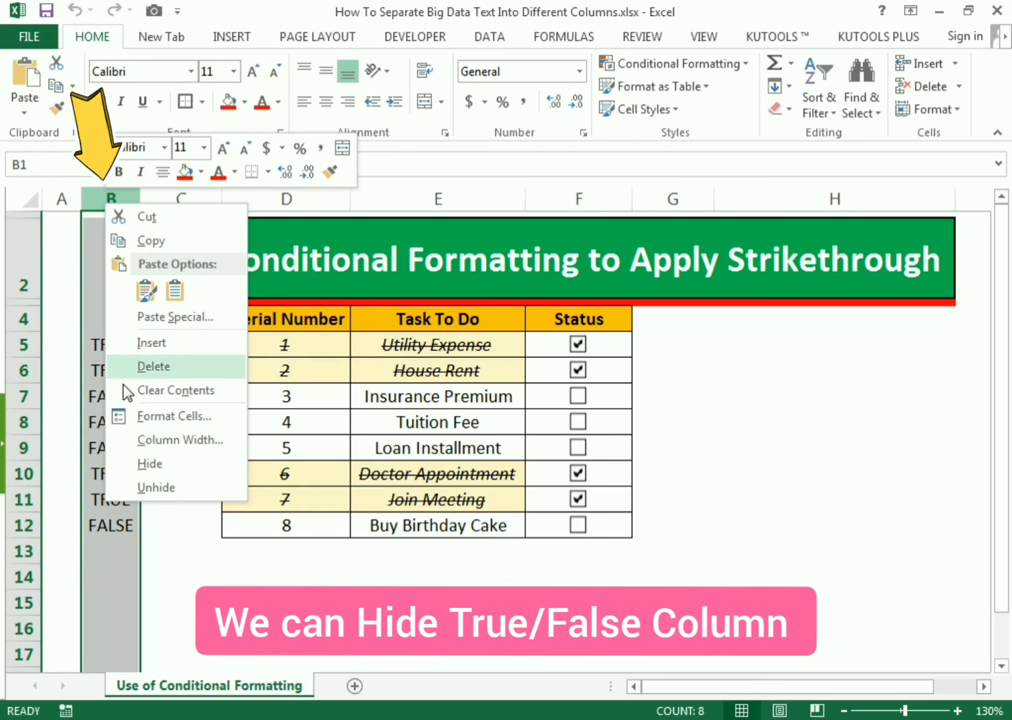
left_click(150, 466)
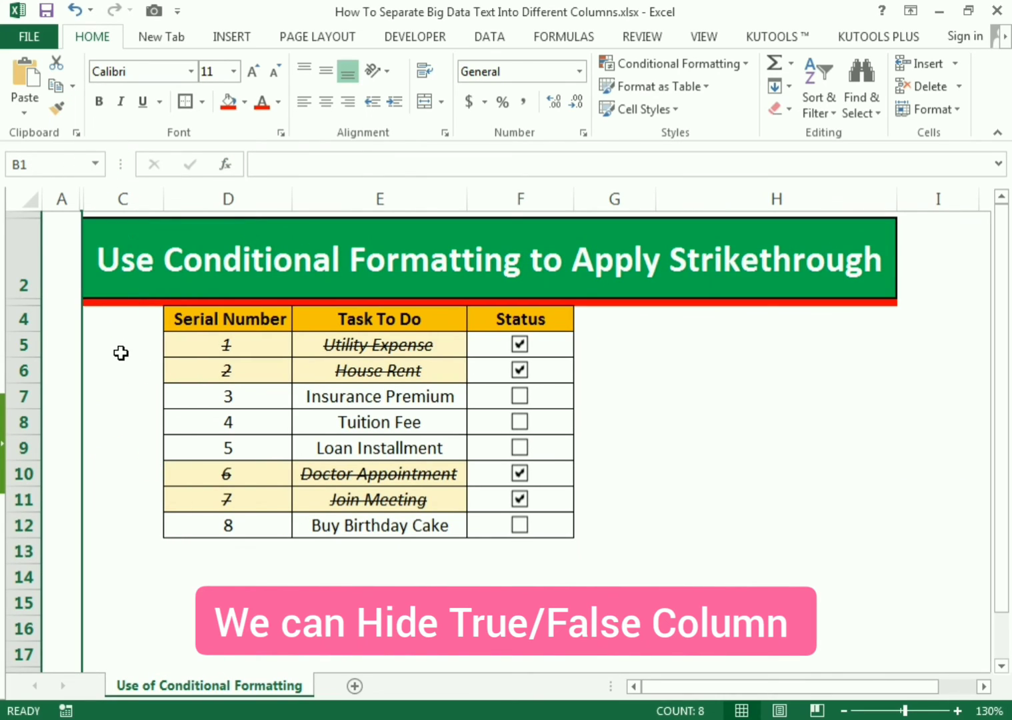
left_click(784, 368)
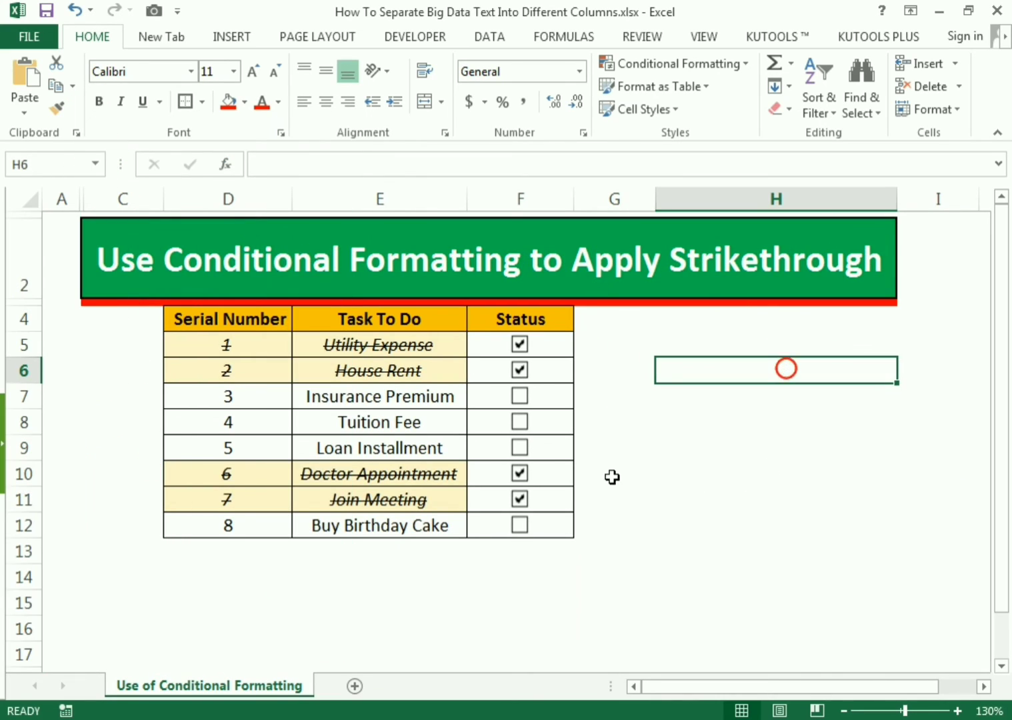
Step: Toggle the Status check boxes with column B hidden, leaving only House Rent, Loan Installment and Join Meeting ticked
left_click(521, 344)
left_click(519, 369)
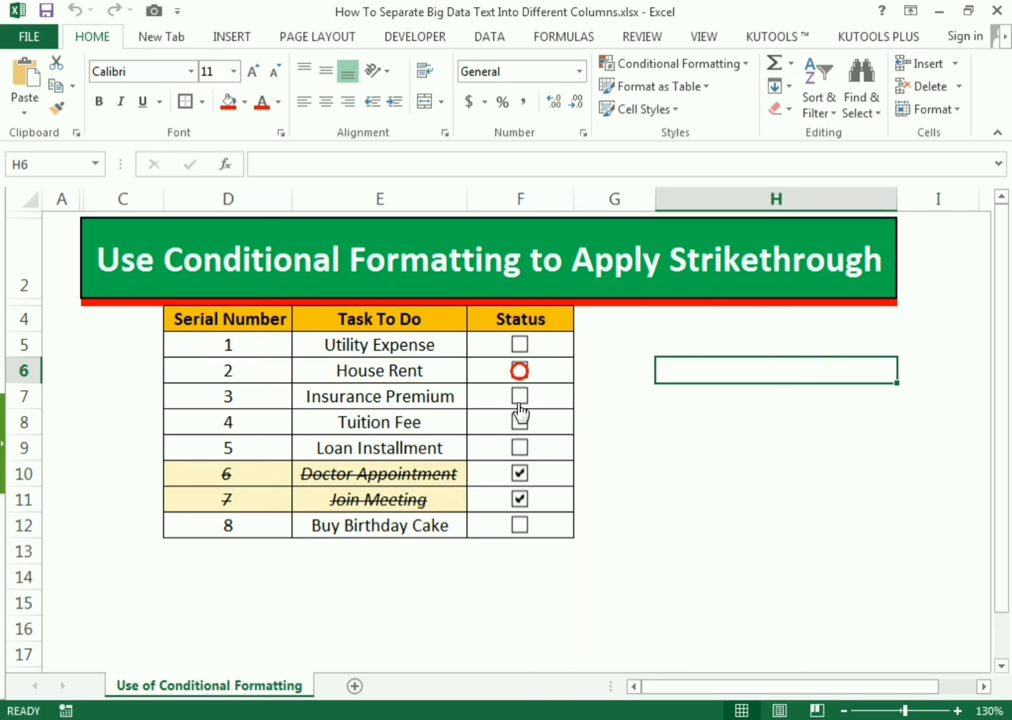
left_click(517, 449)
left_click(519, 473)
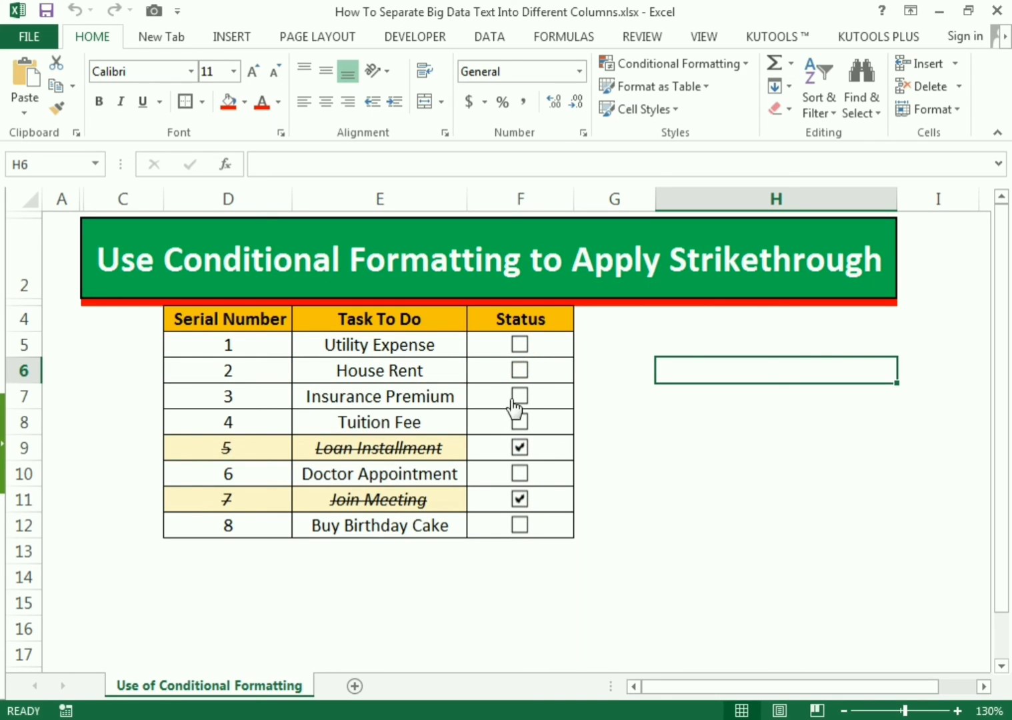
left_click(519, 371)
left_click(518, 342)
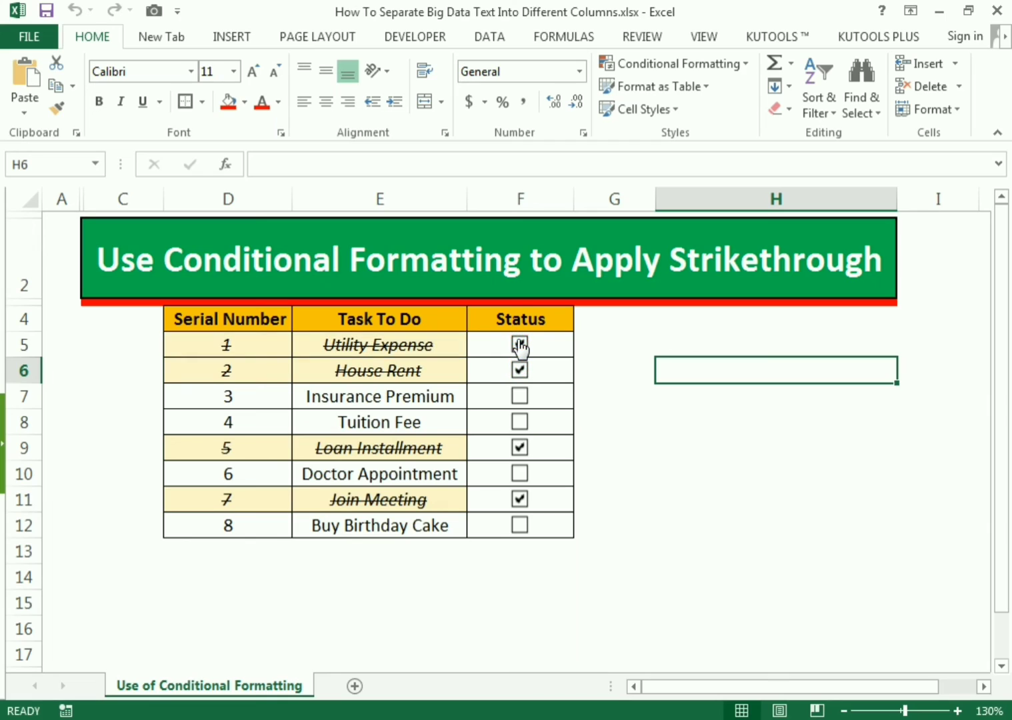
left_click(519, 344)
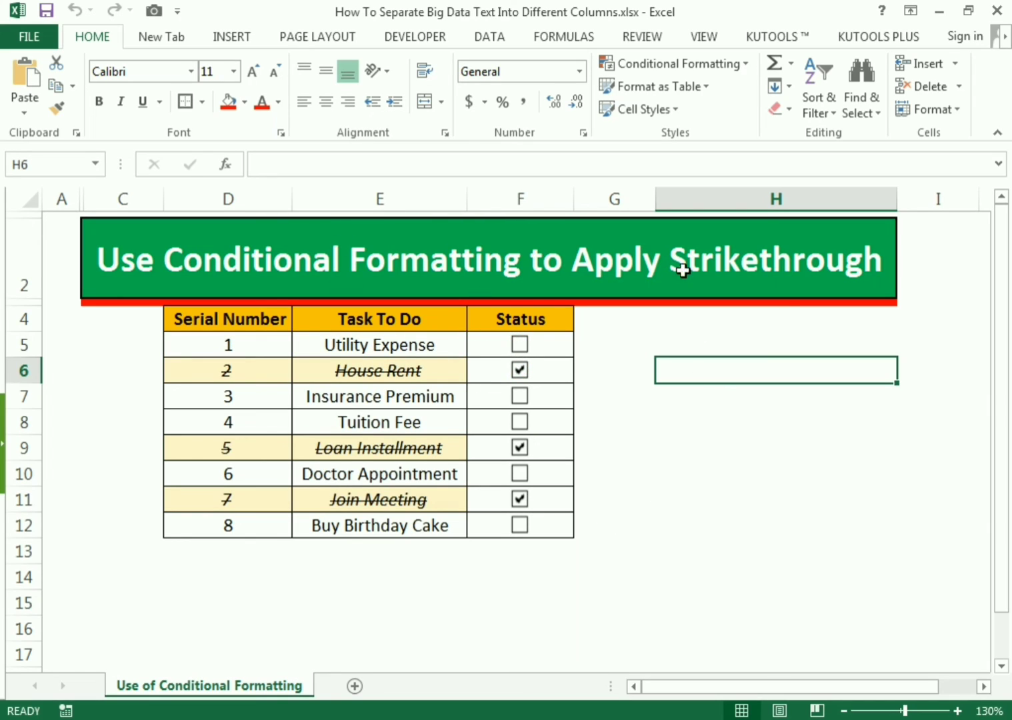
left_click(803, 515)
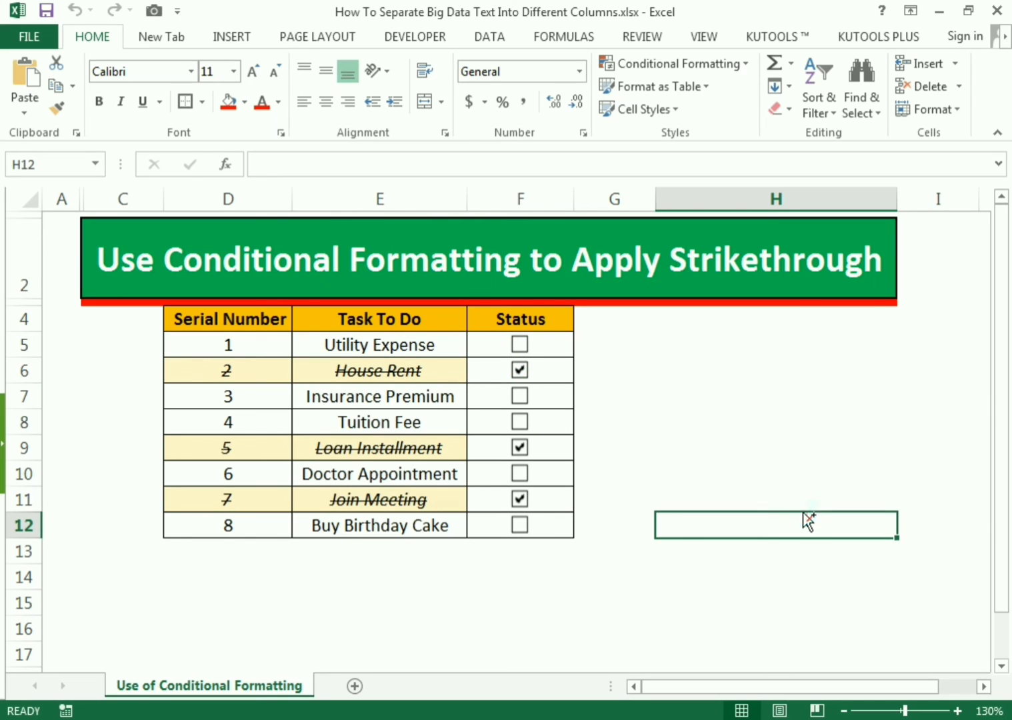